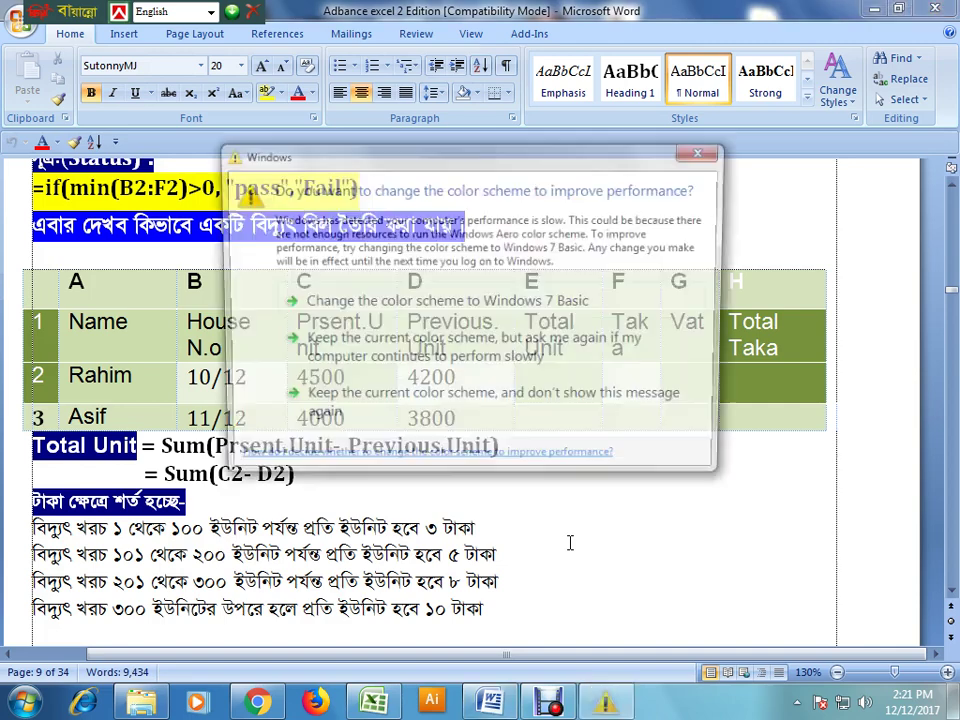
- Accept the Windows 7 Basic colour scheme and scroll Word down to the Taka nested IF formula
click(316, 309)
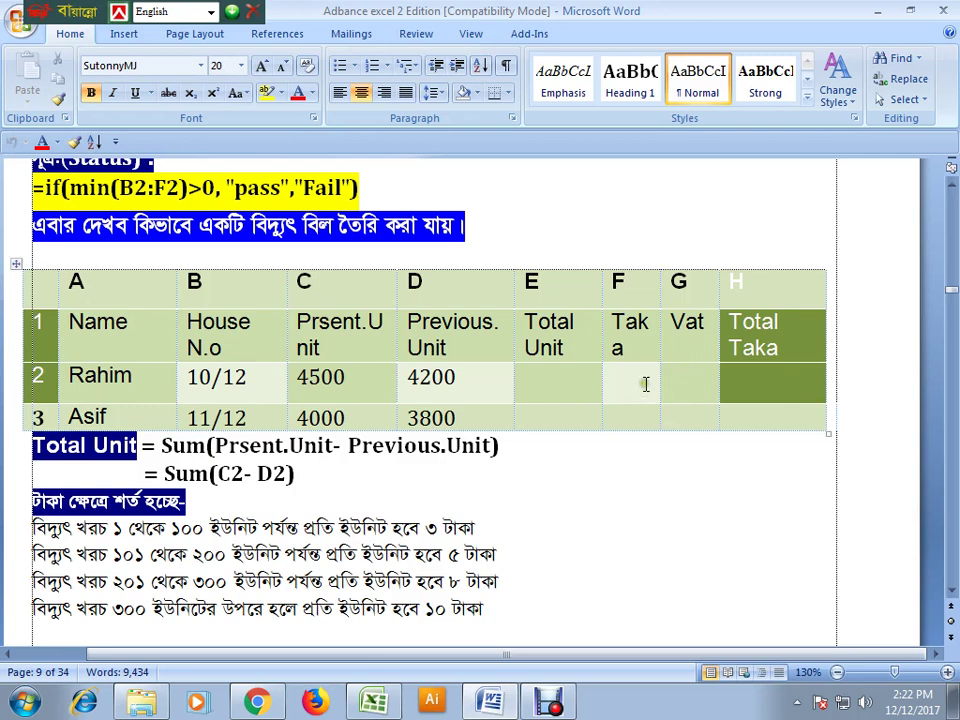
scroll(54, 398, down, 2)
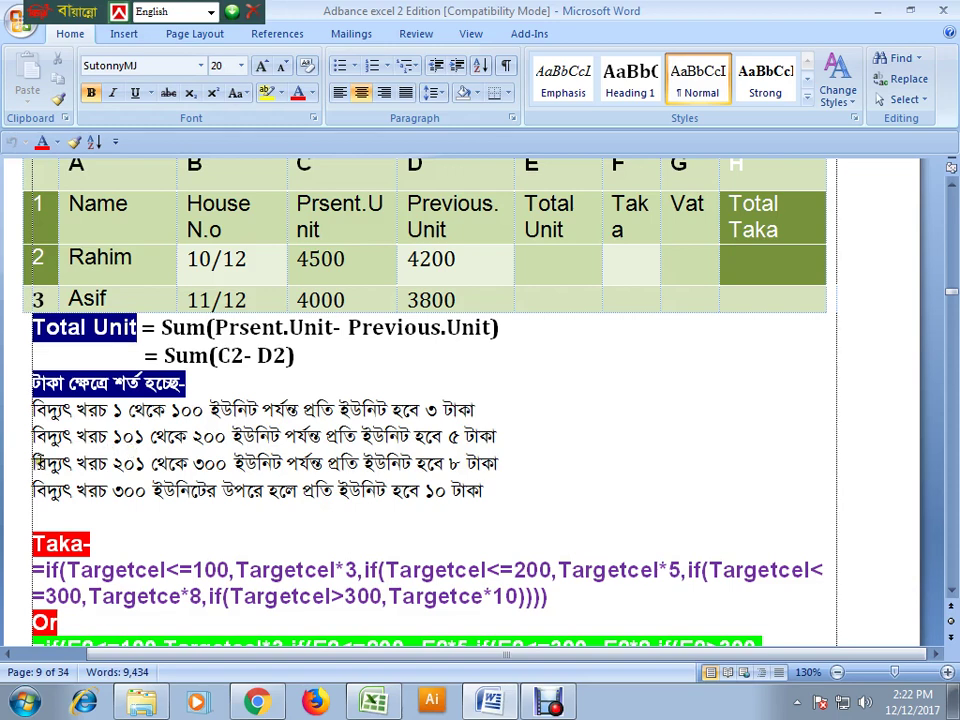
double_click(112, 436)
click(460, 436)
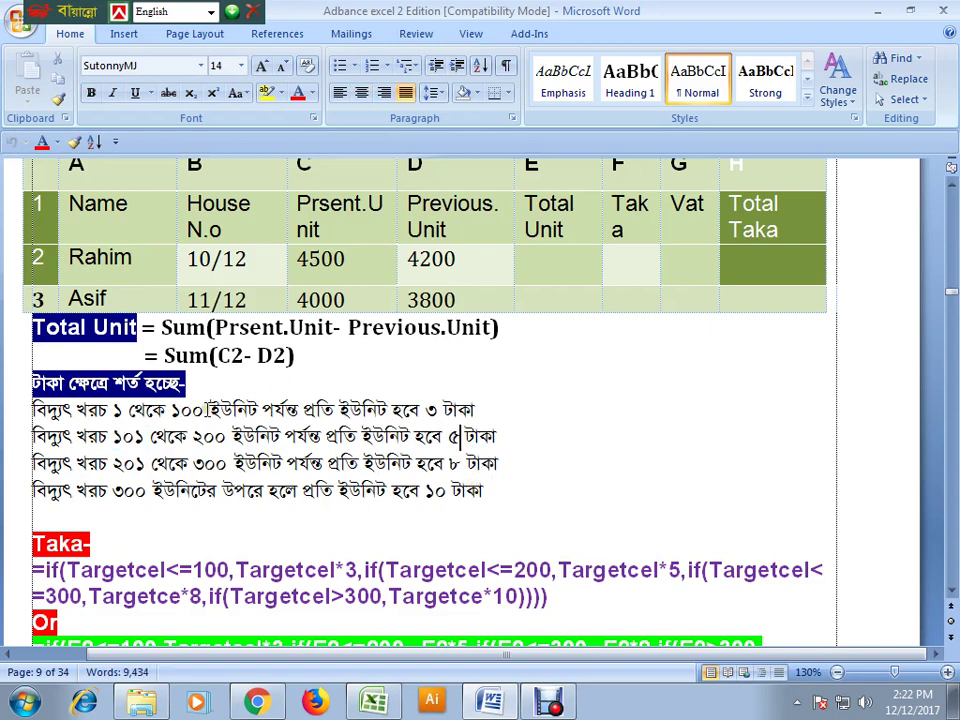
drag(205, 410, 172, 410)
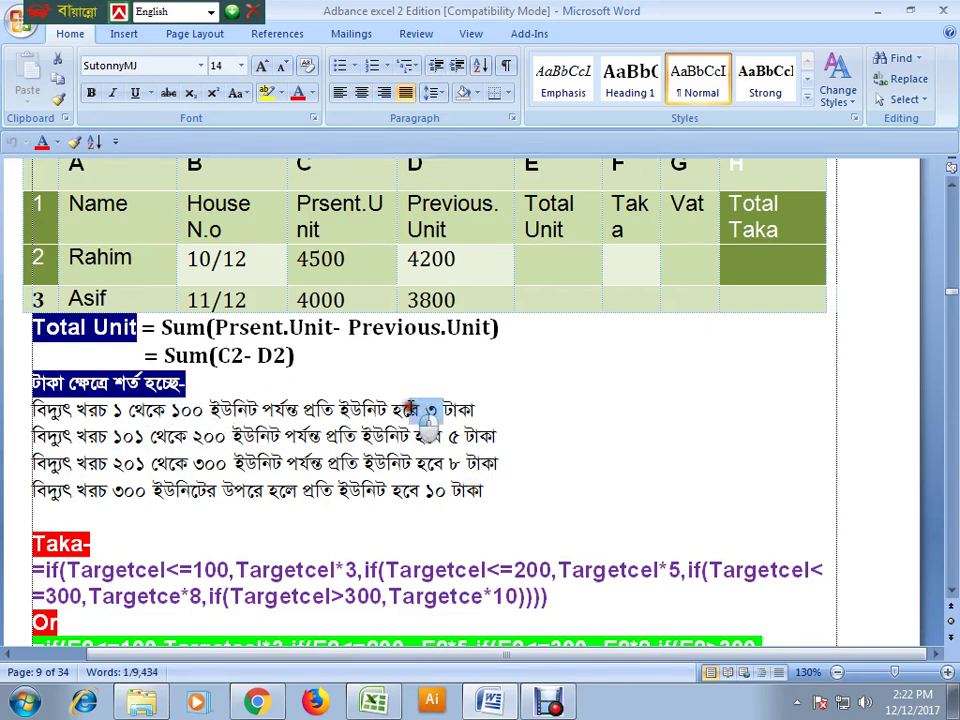
drag(440, 410, 407, 410)
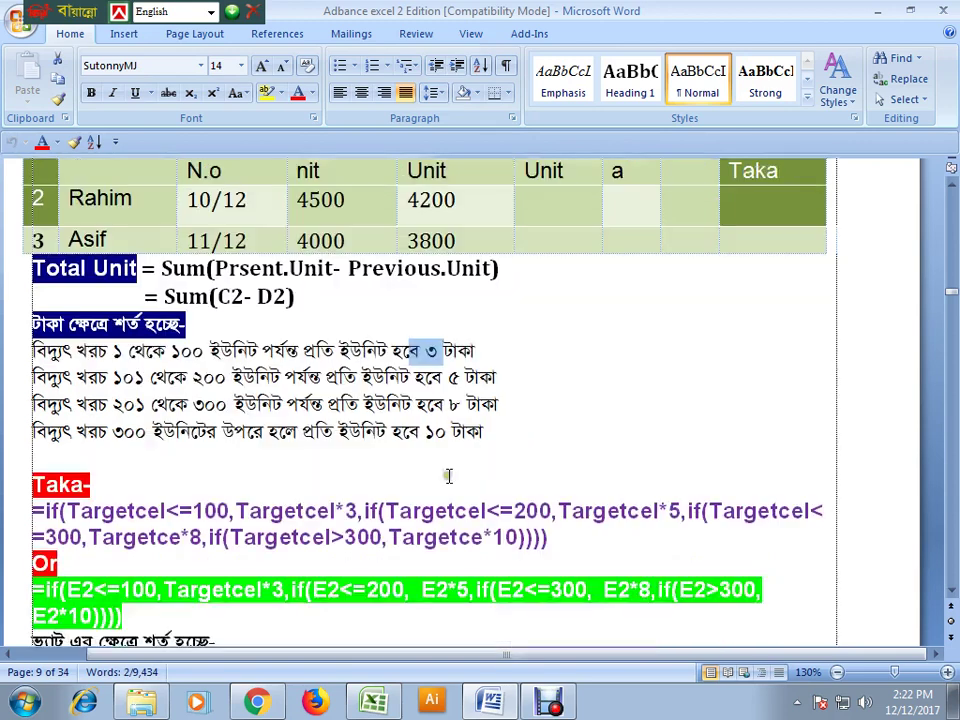
scroll(452, 512, down, 1)
drag(548, 537, 20, 516)
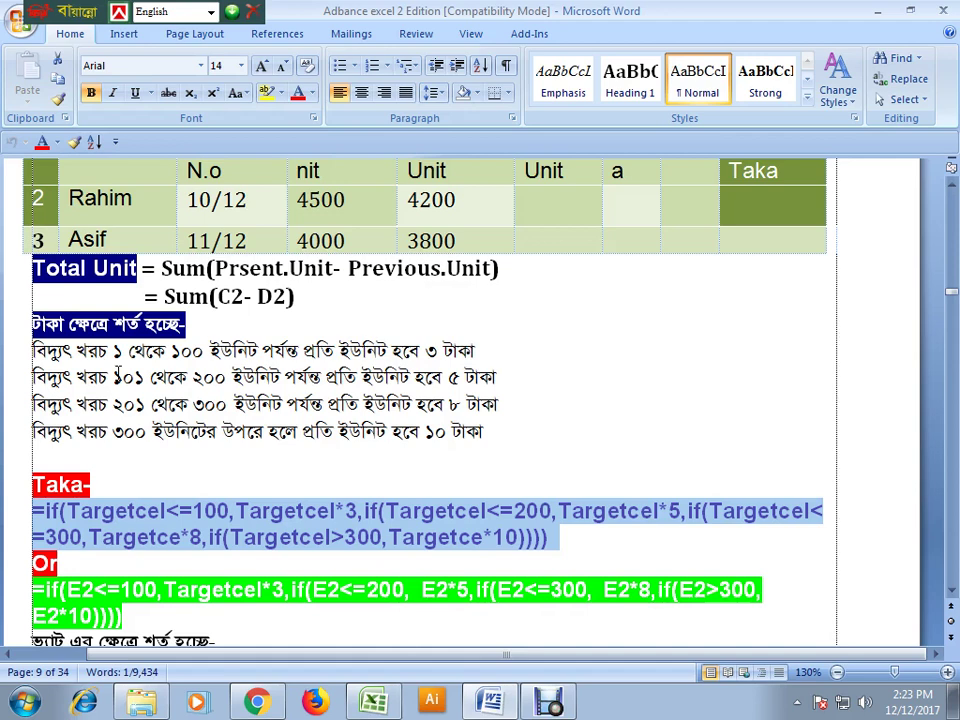
- Switch to the blank Book1 workbook and enlarge the grid to 166% zoom
click(376, 704)
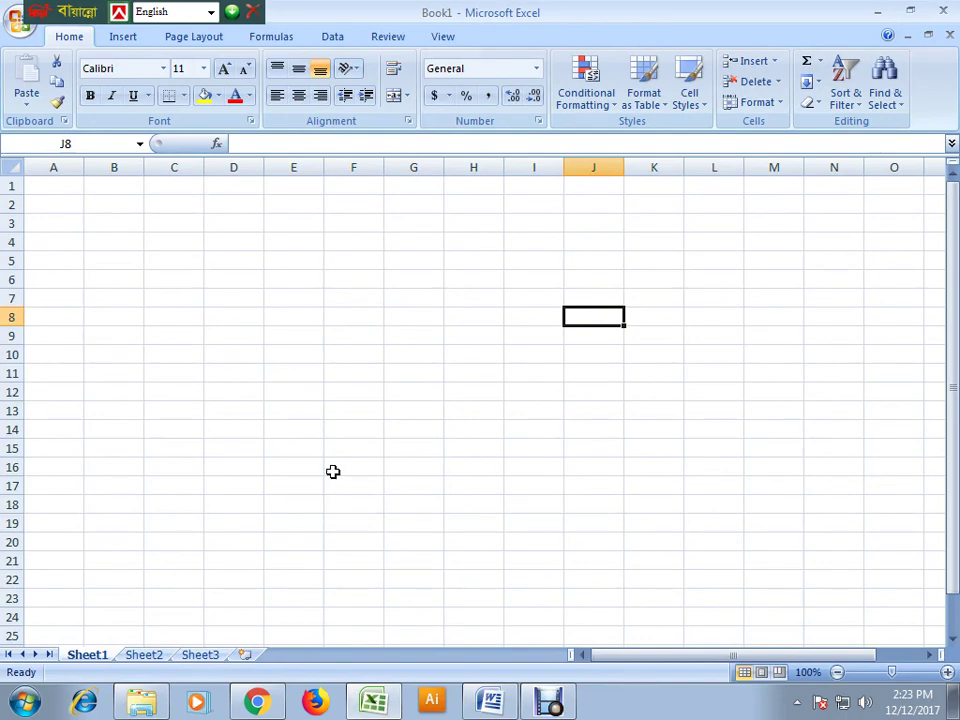
click(293, 368)
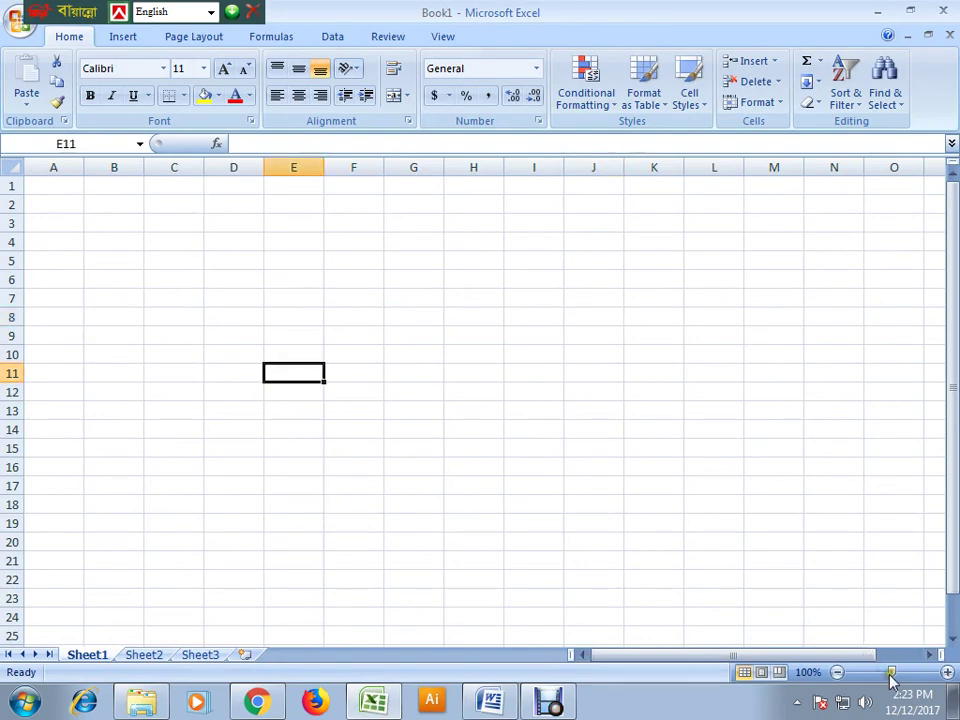
drag(891, 673, 900, 673)
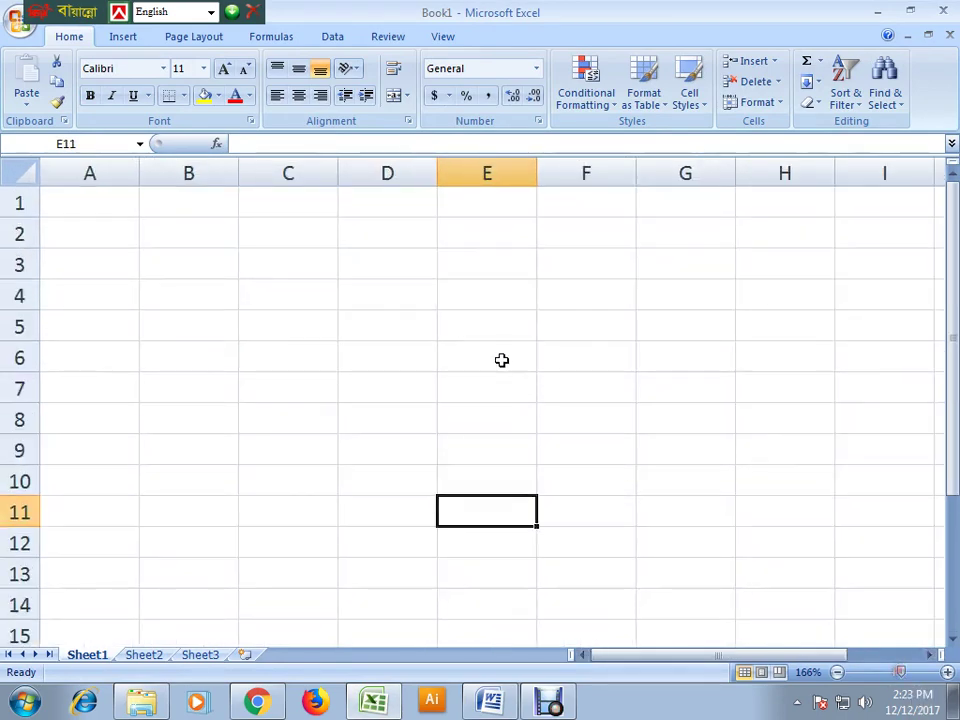
click(501, 360)
- Check the Word tutorial, then return to Excel with cell B4 selected for the headers
click(489, 702)
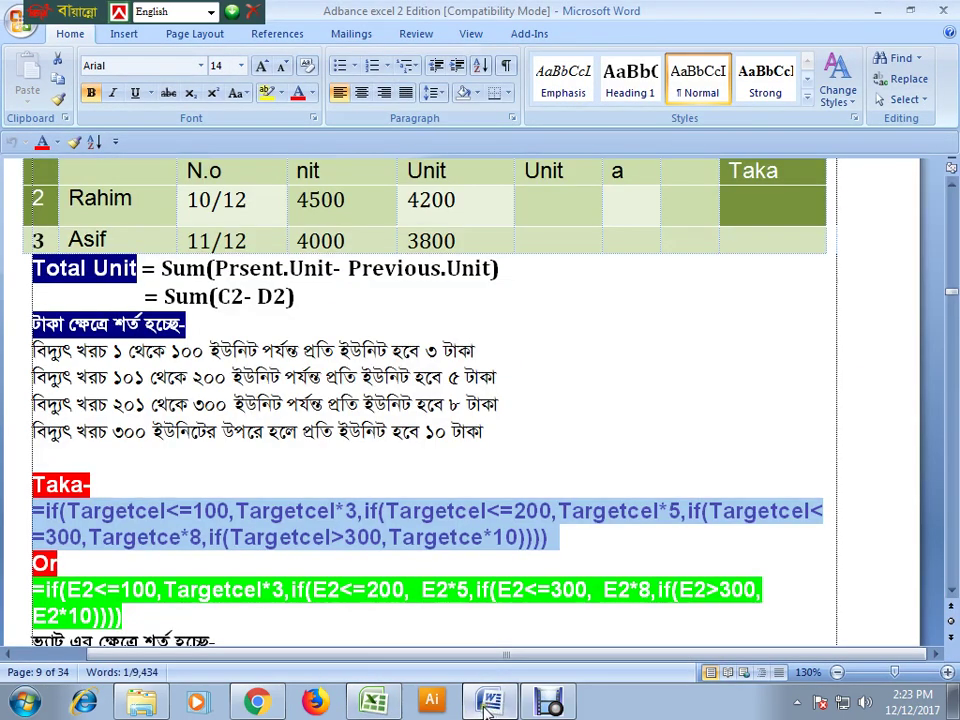
scroll(297, 450, up, 3)
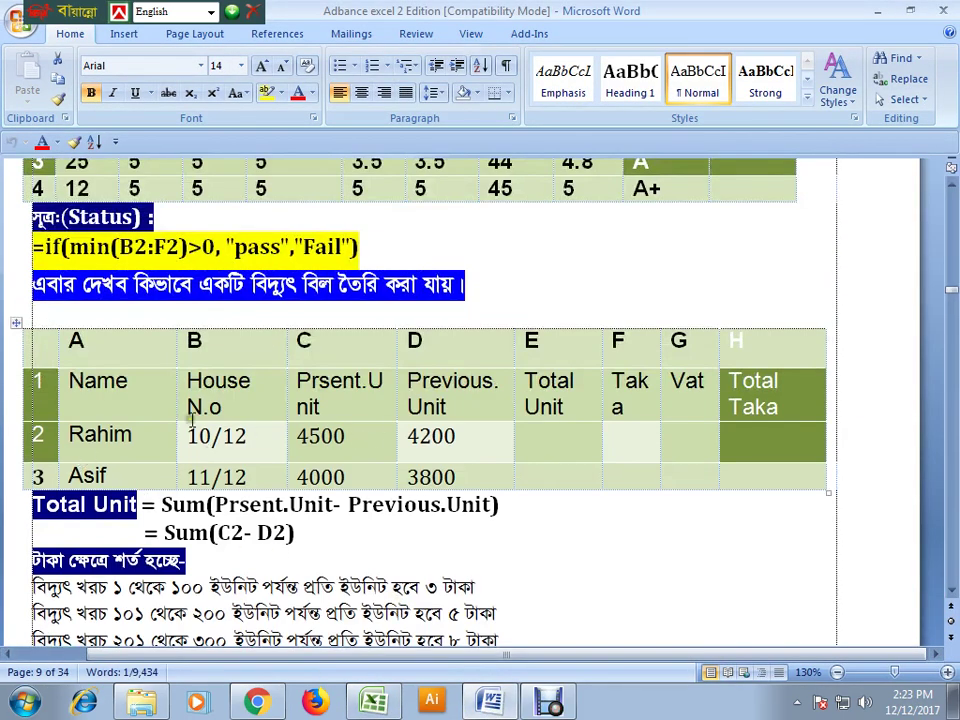
click(550, 704)
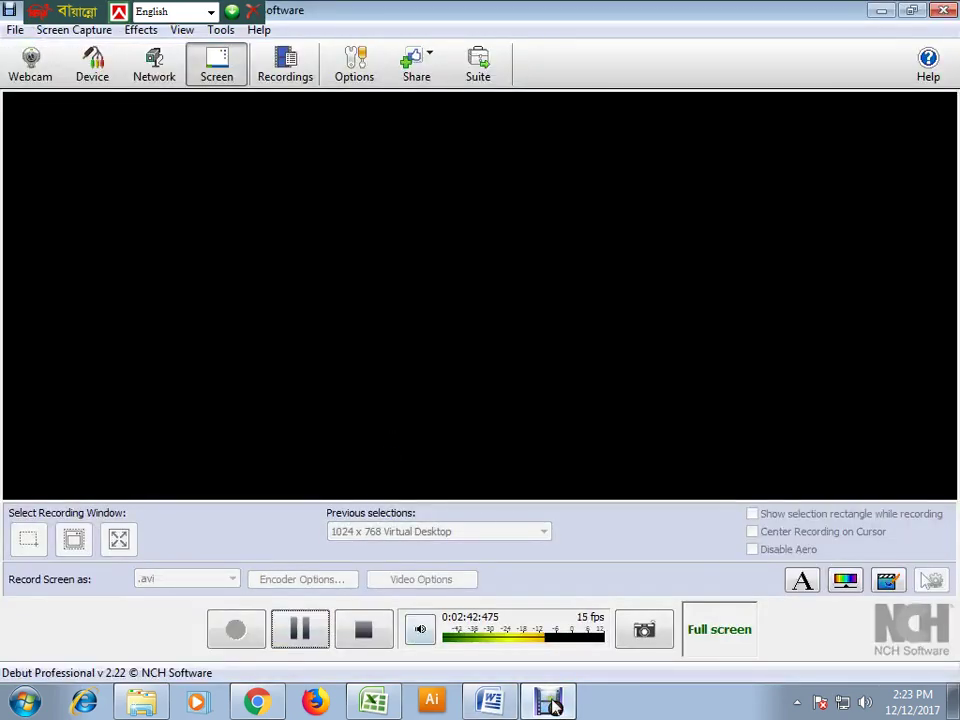
click(550, 704)
click(373, 704)
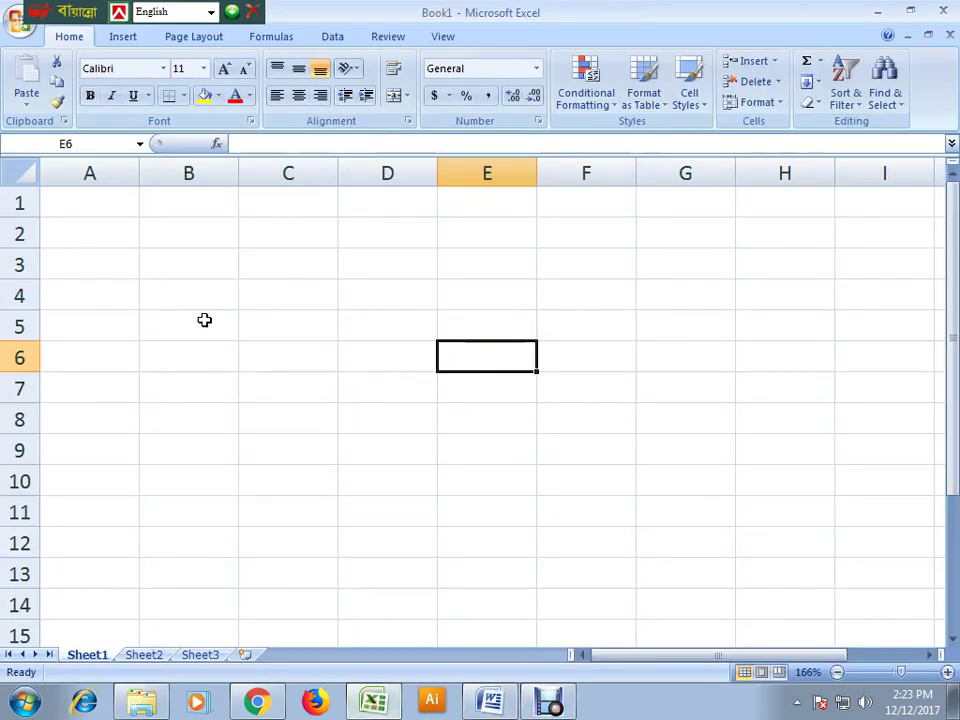
click(225, 293)
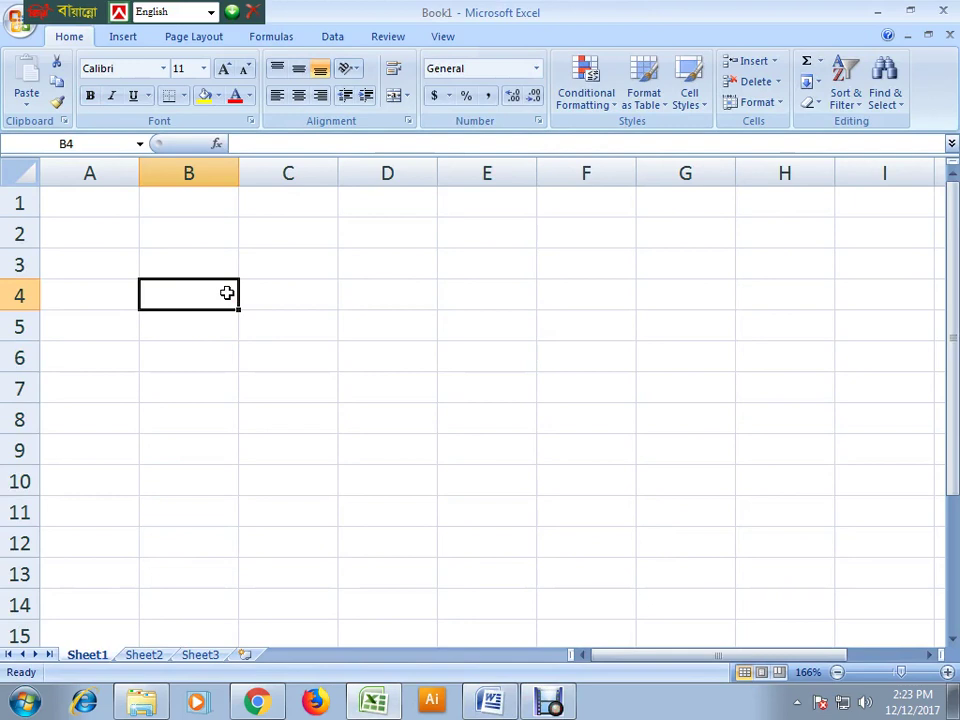
- Enter the headers Name in B4 and House no in C4
text(Name)
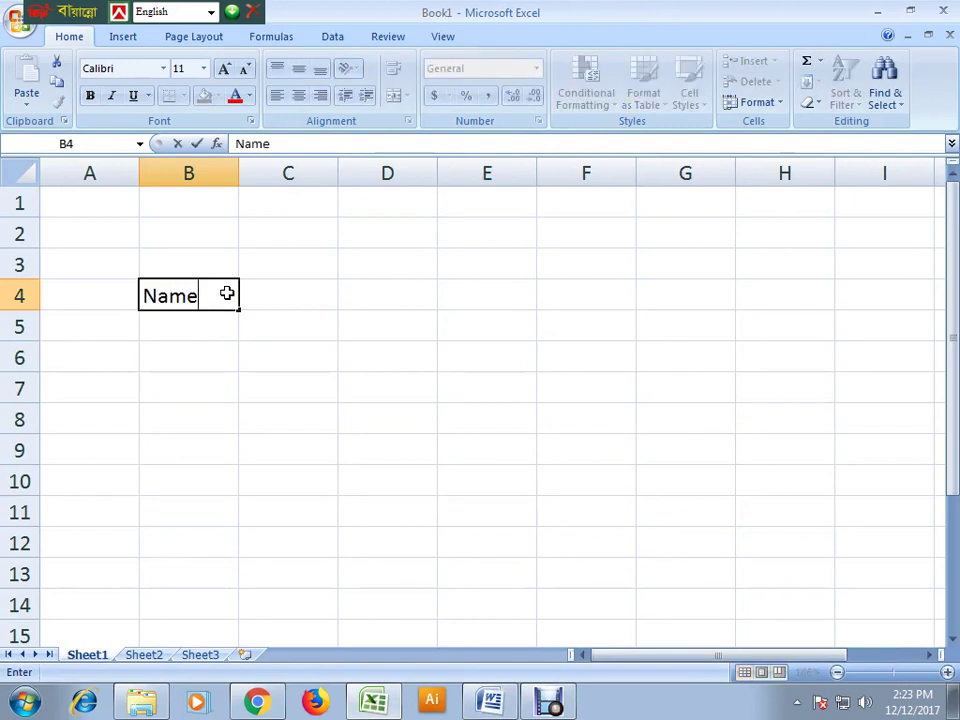
key(Tab)
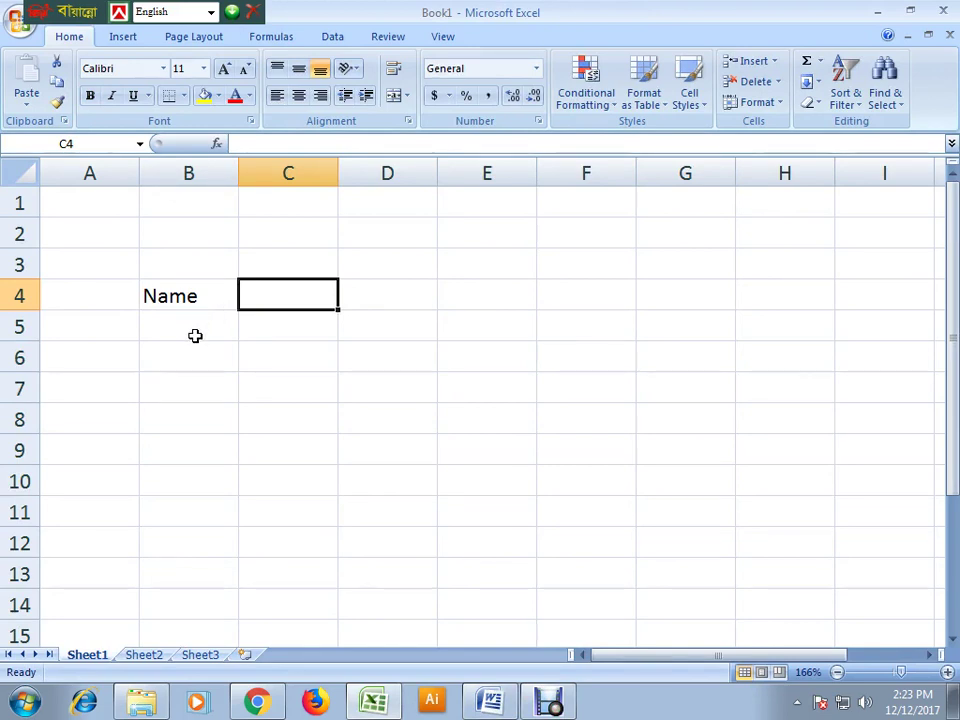
click(194, 333)
click(282, 302)
text(Hous)
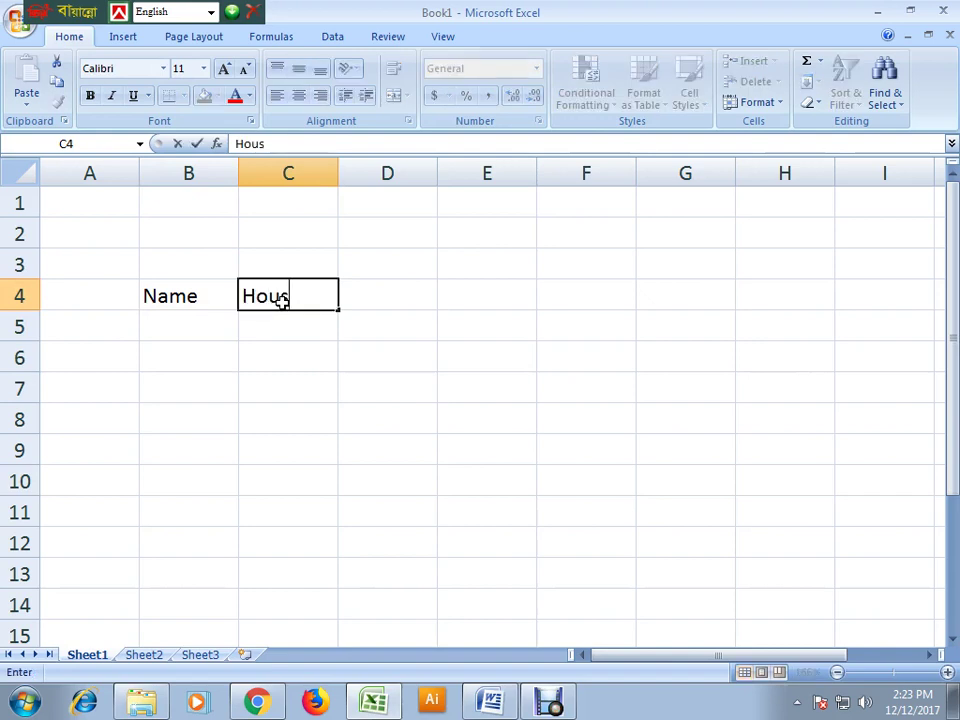
text(e)
text( no)
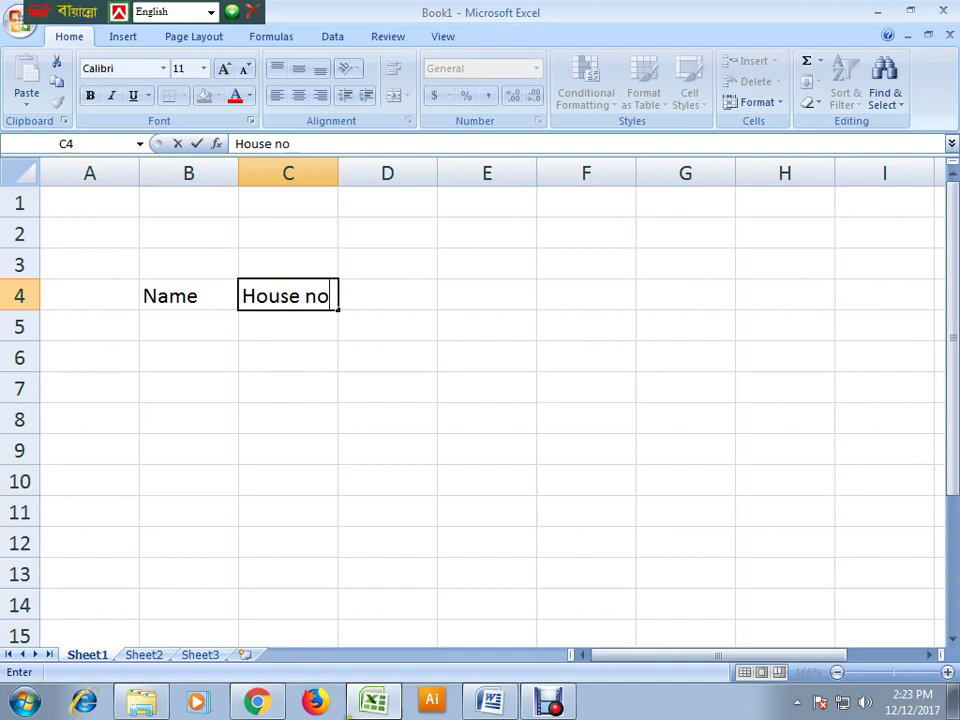
click(480, 705)
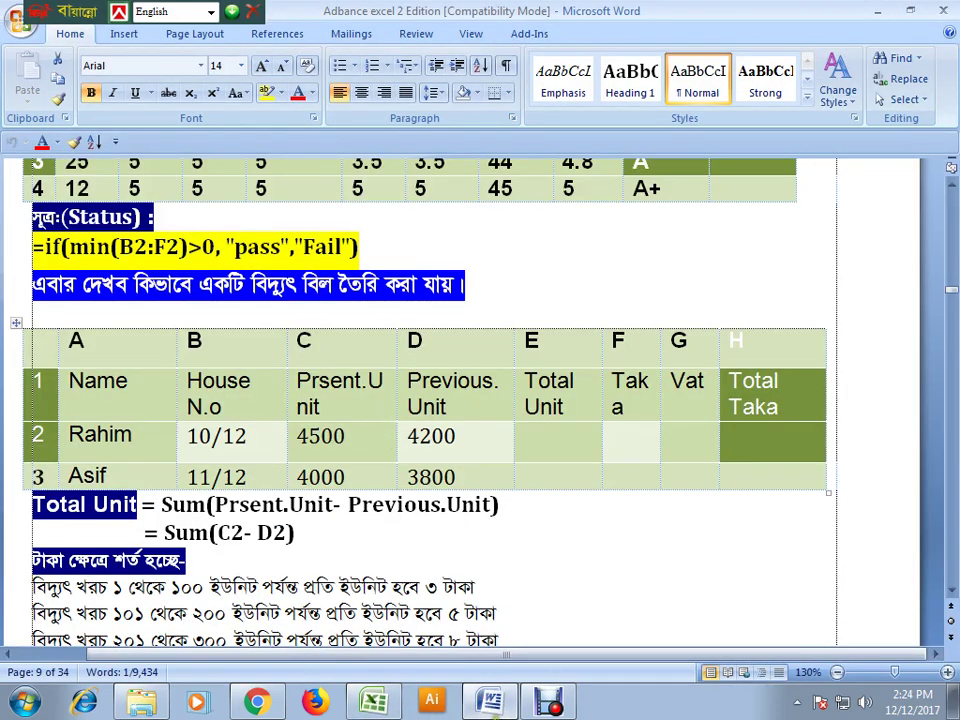
key(alt+Tab)
- Enter the headers Present Reading in D4 and Previous Reading in E4
click(387, 296)
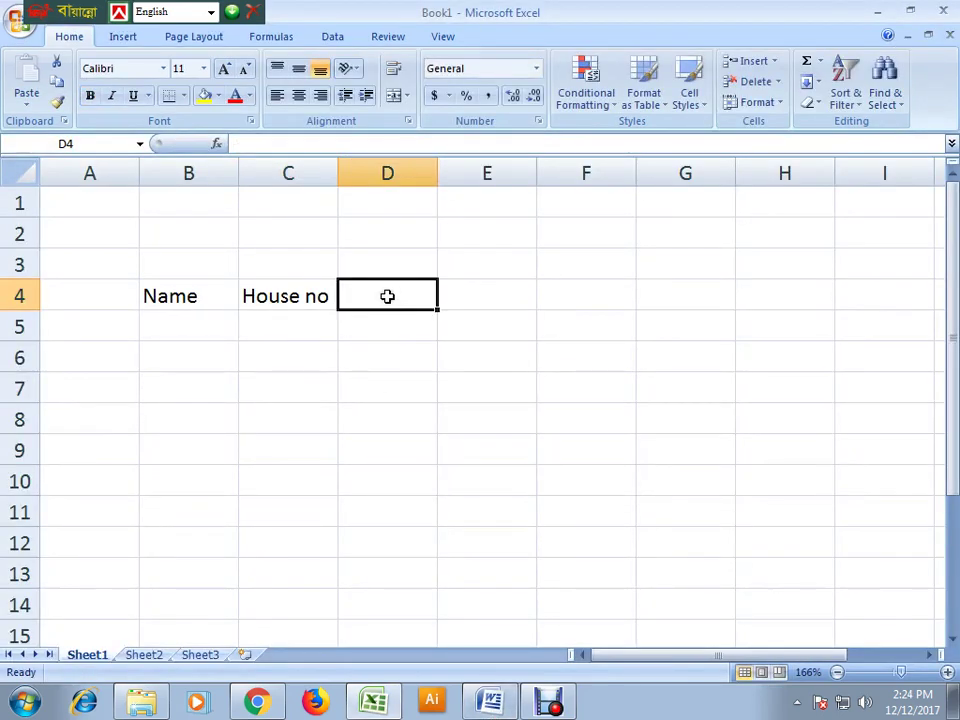
text(p)
key(BackSpace)
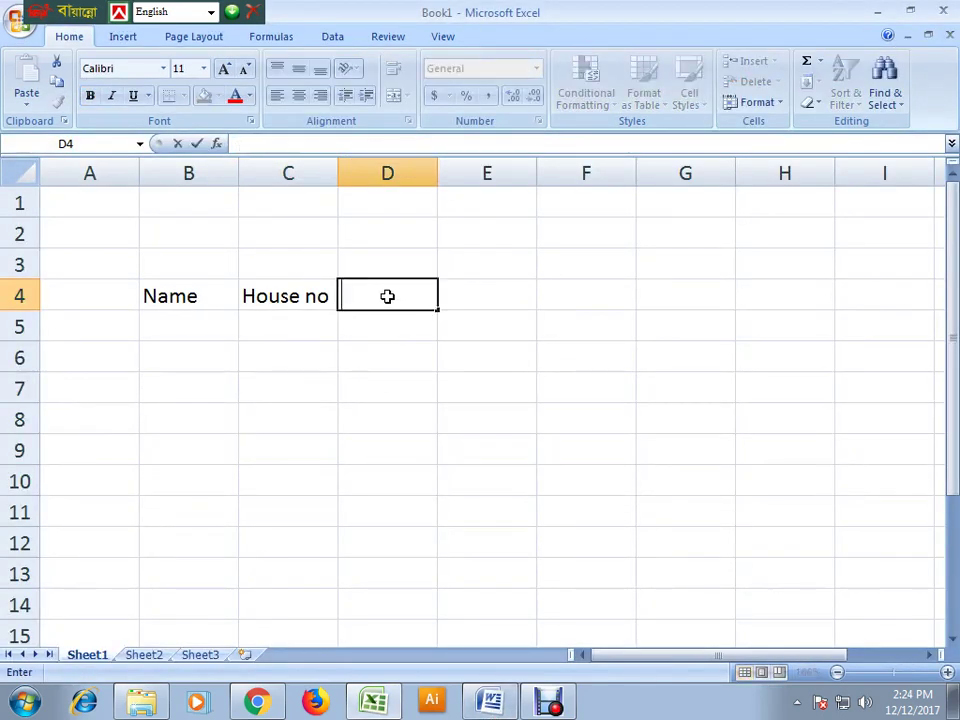
text(Present)
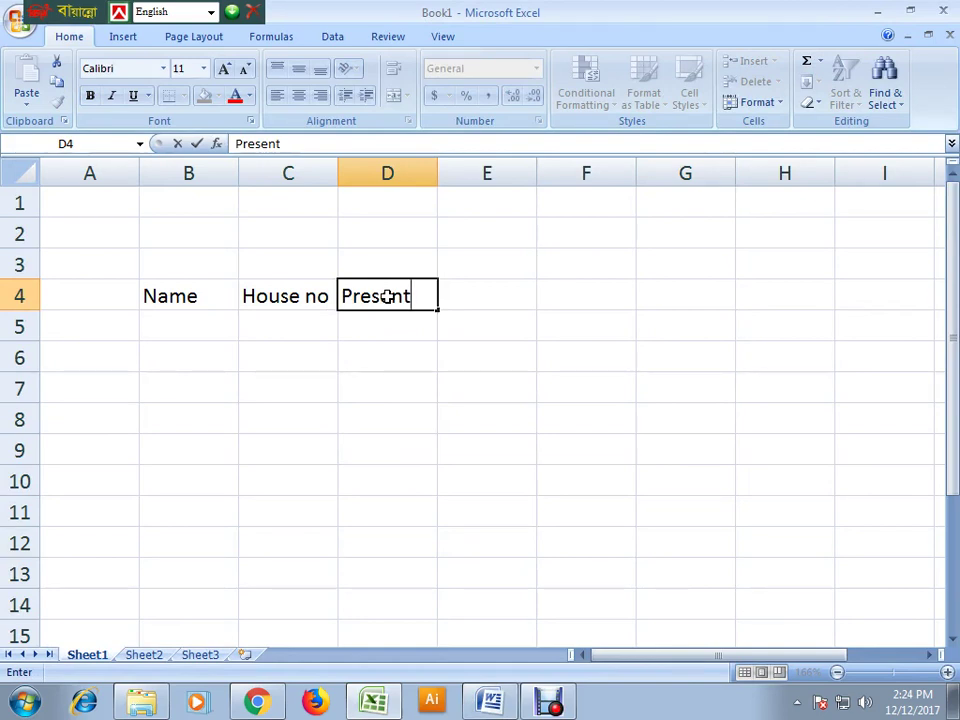
text( Re)
click(414, 386)
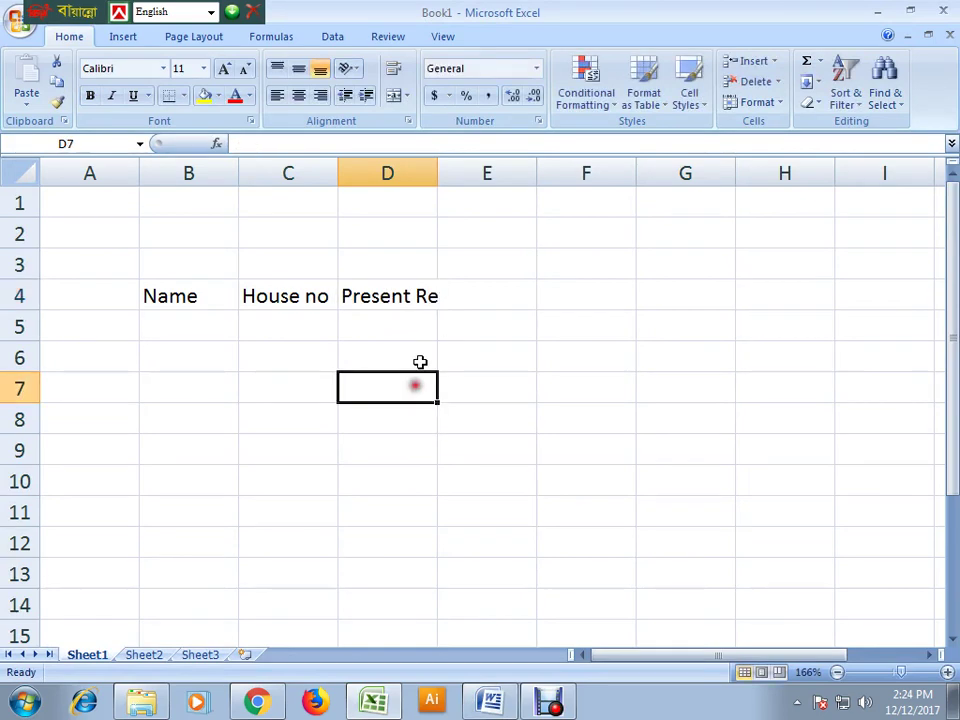
click(492, 294)
text(P)
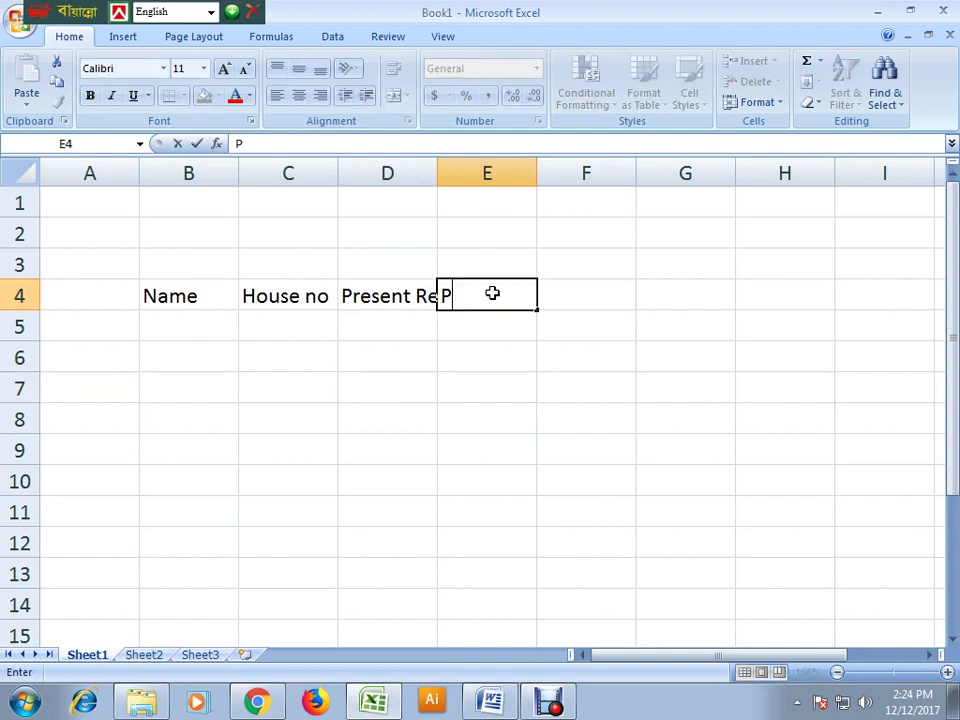
text(revious)
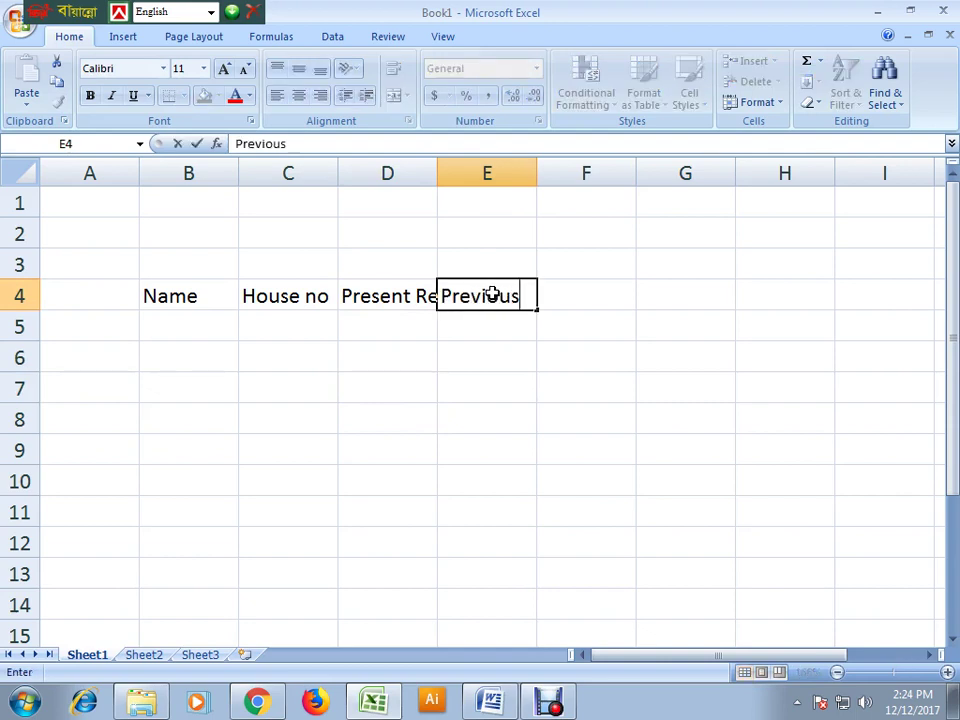
text(.R)
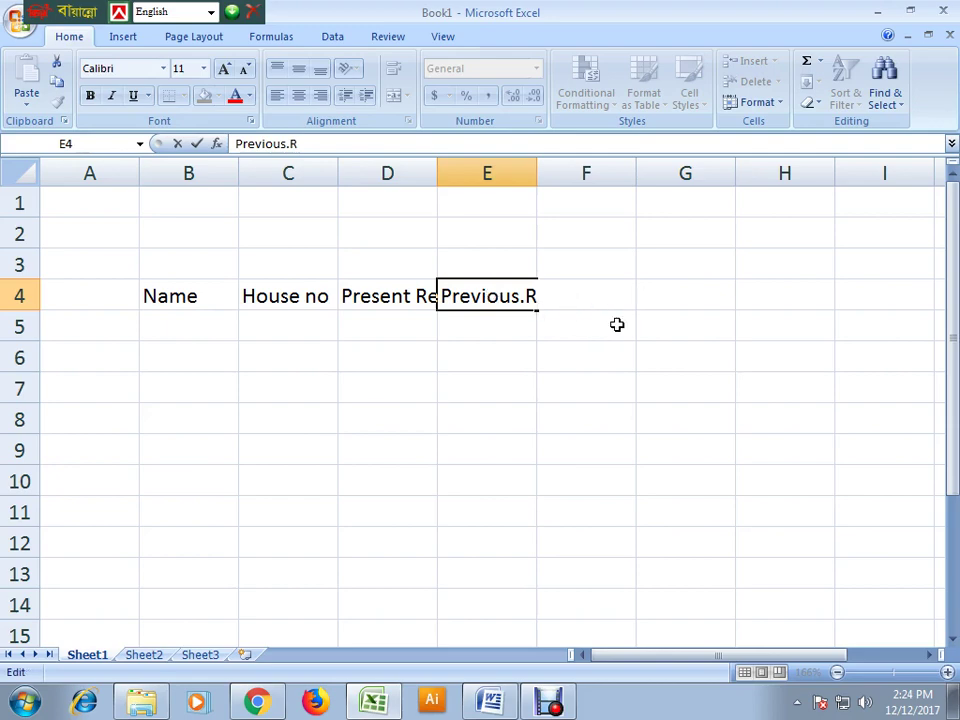
click(565, 380)
- Add the Total Unit header in F4 after checking the Word tutorial
click(583, 291)
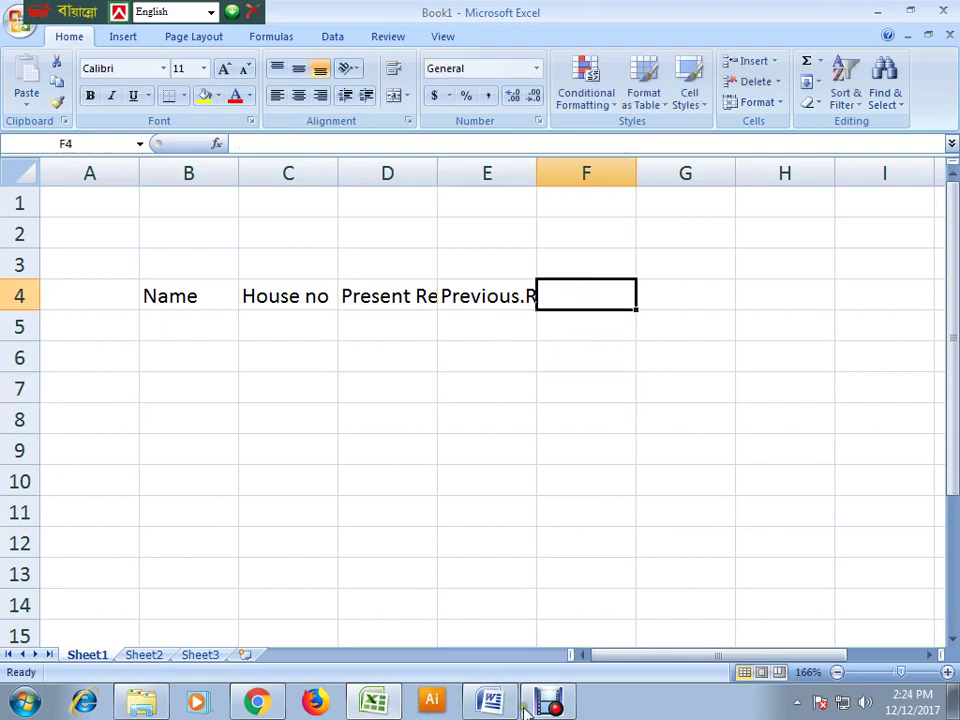
click(490, 700)
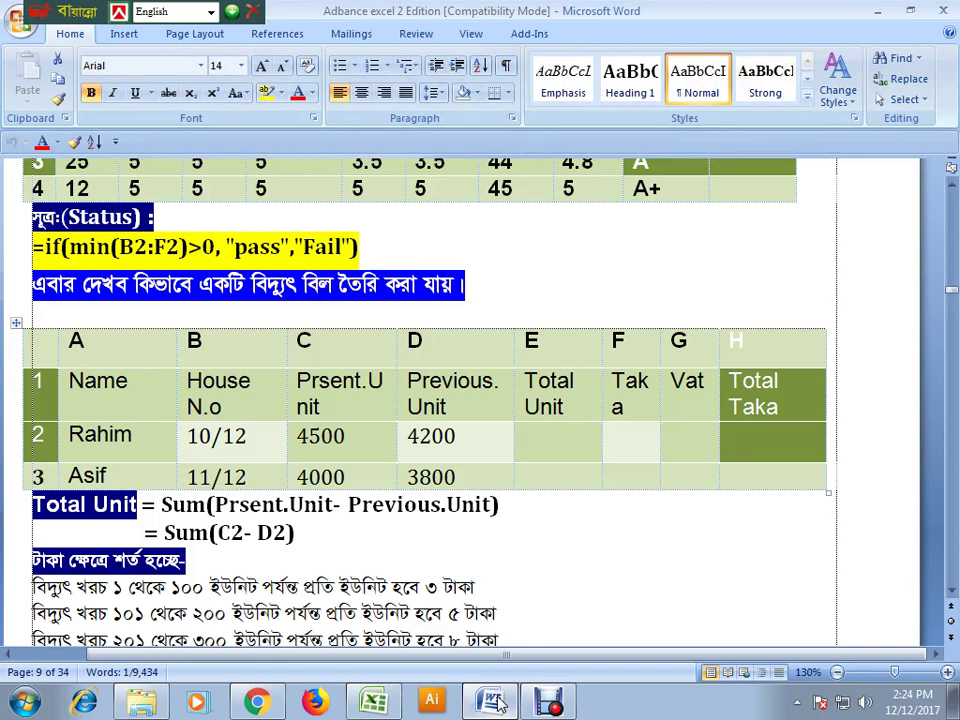
key(alt+Tab)
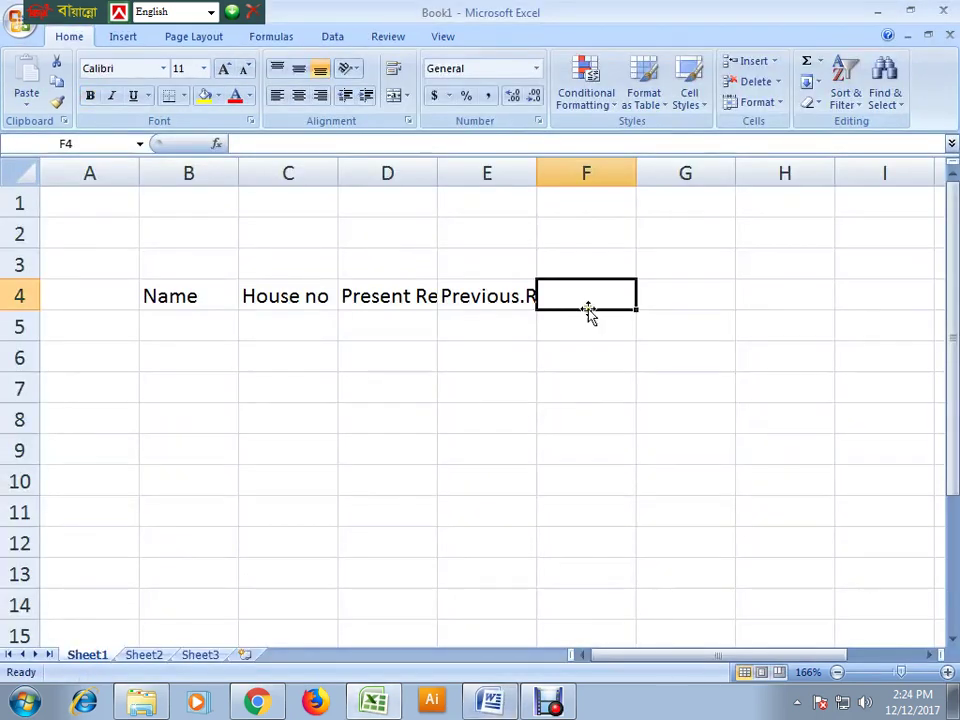
text(Total Unit)
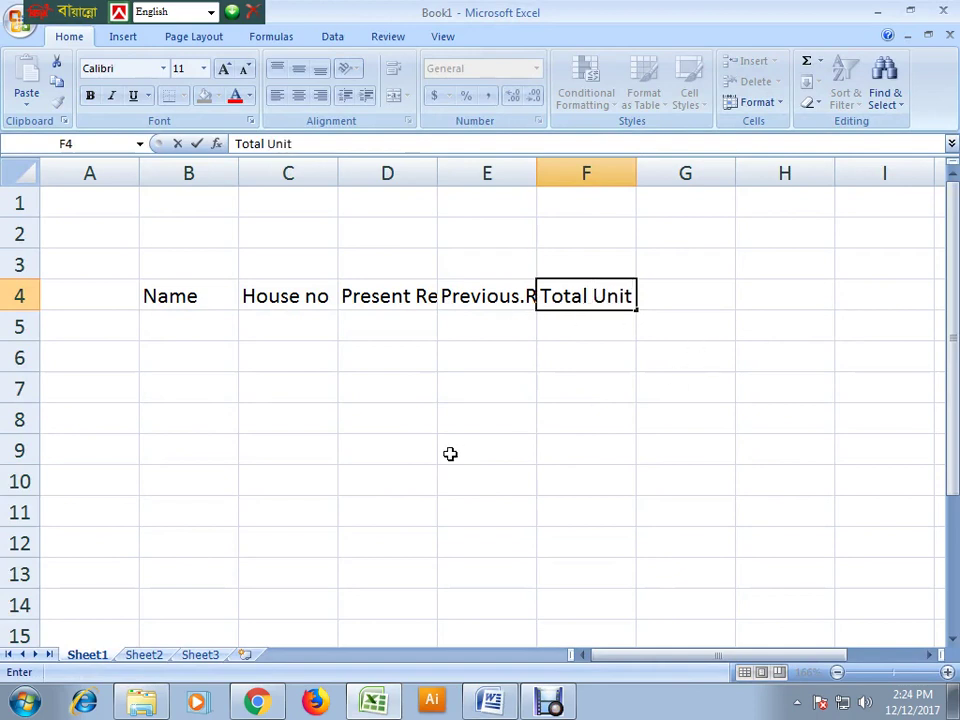
click(450, 454)
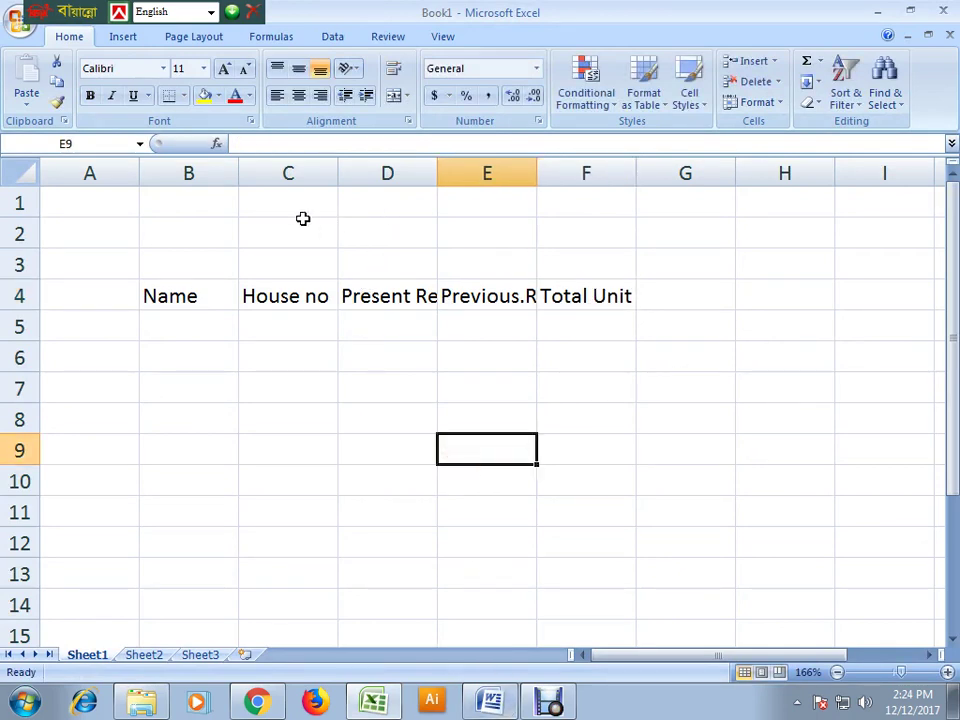
- Merge and centre D1:G2 and type the title 'Electric Bill'
drag(300, 202, 541, 220)
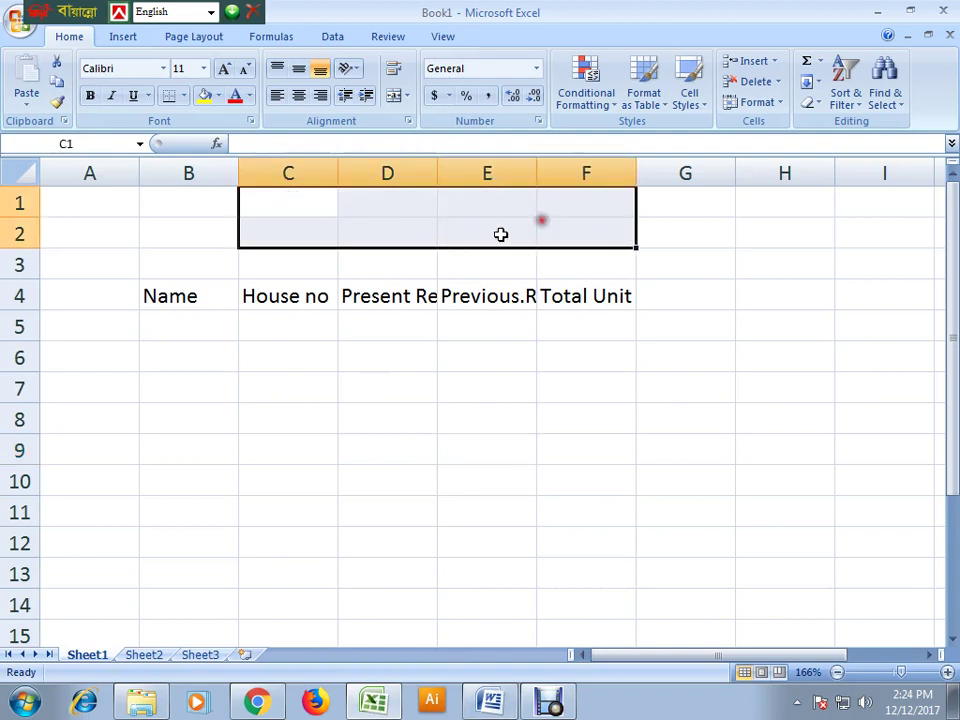
drag(360, 195, 640, 246)
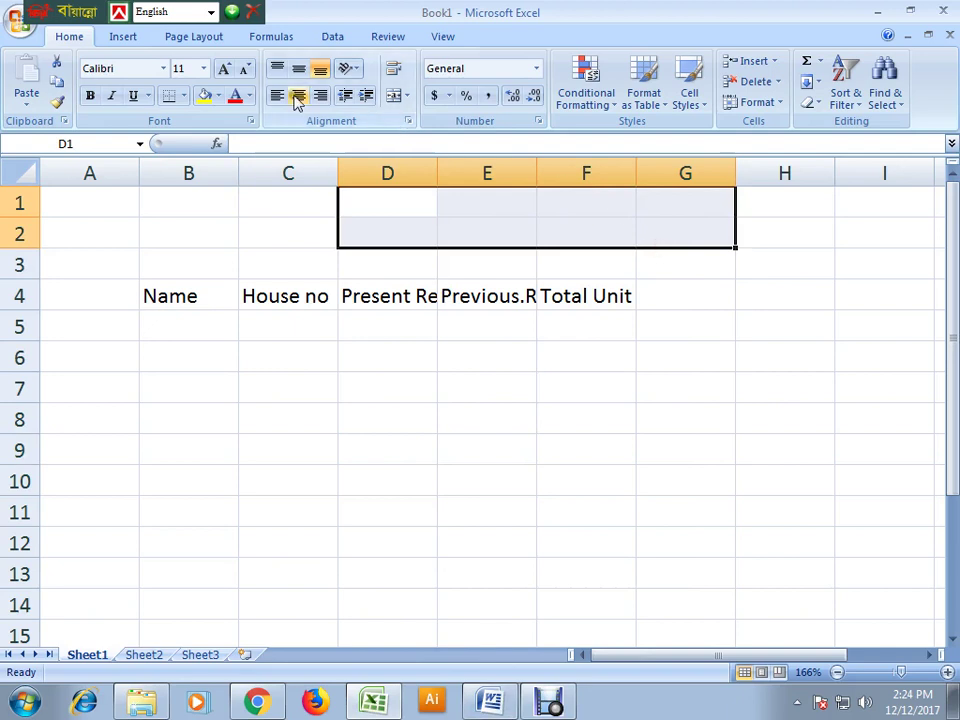
click(394, 95)
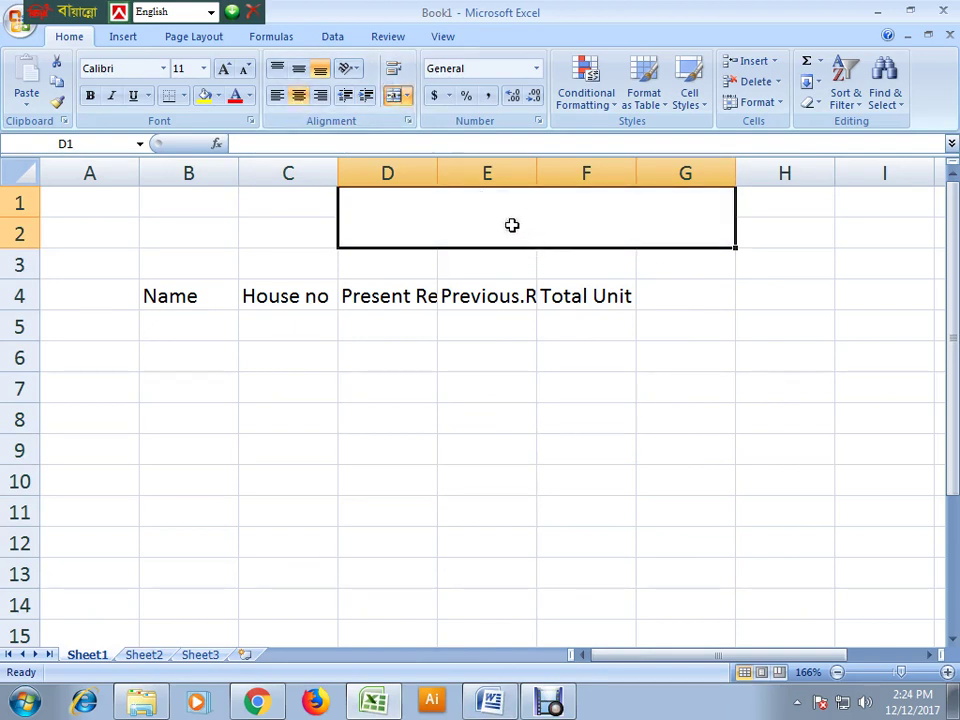
text(Ele)
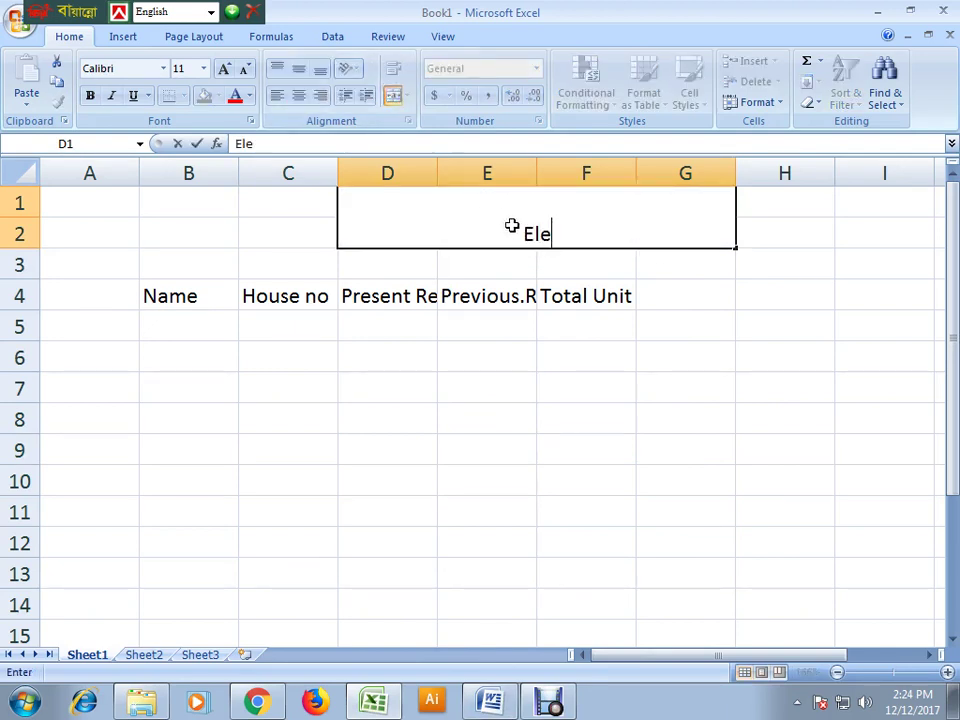
text(ctyi)
key(BackSpace)
key(BackSpace)
key(BackSpace)
text(tricl)
key(BackSpace)
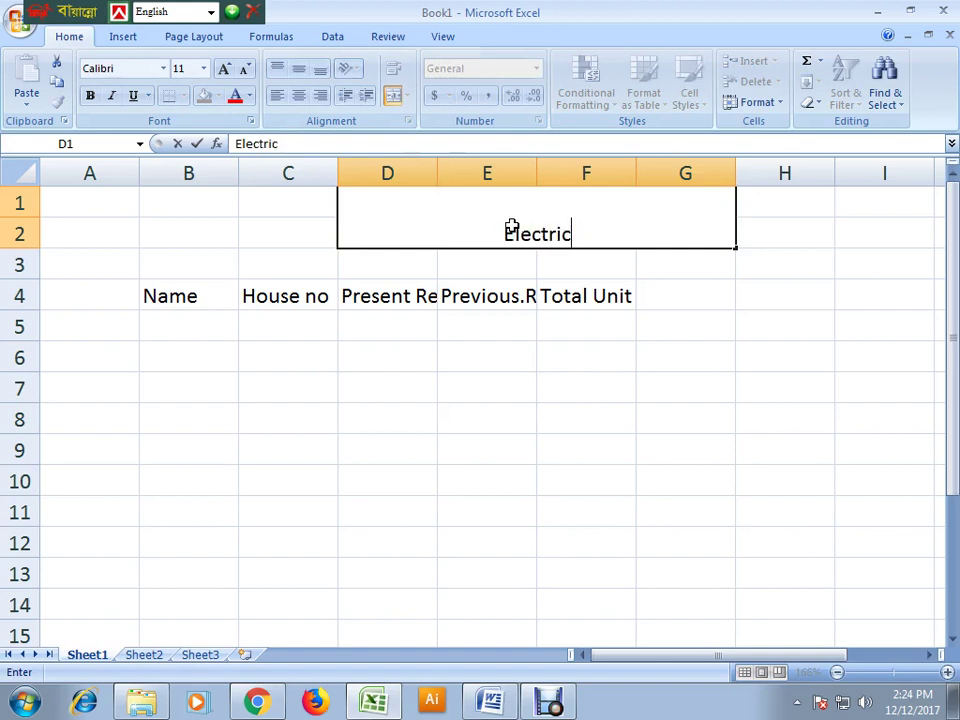
text( Bill)
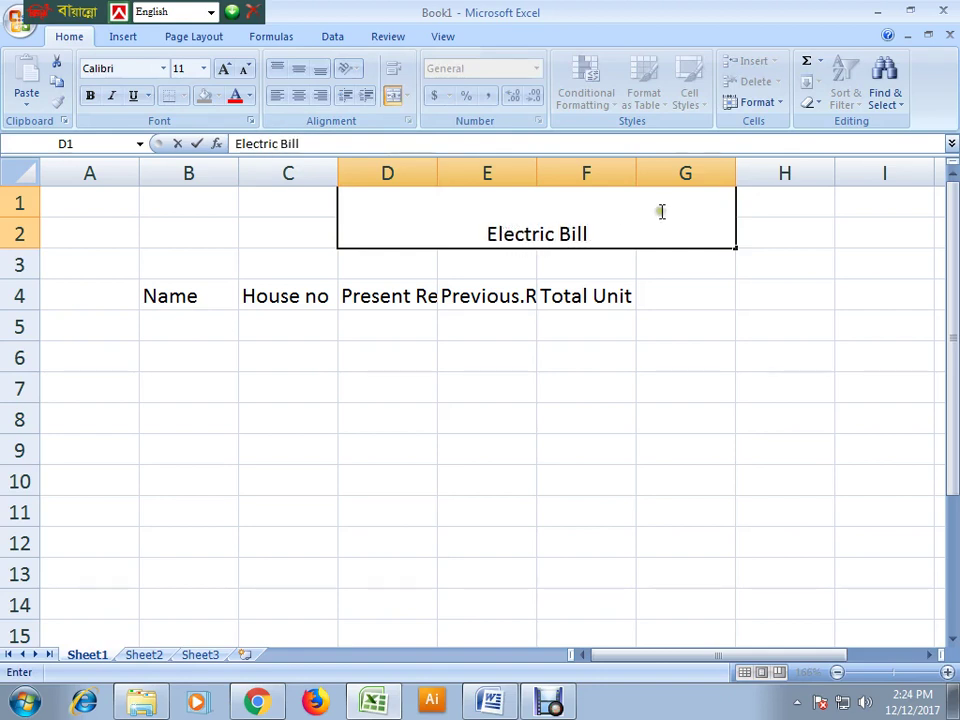
click(785, 296)
- Format the title with yellow fill, bold, size 24 and blue font colour
click(619, 240)
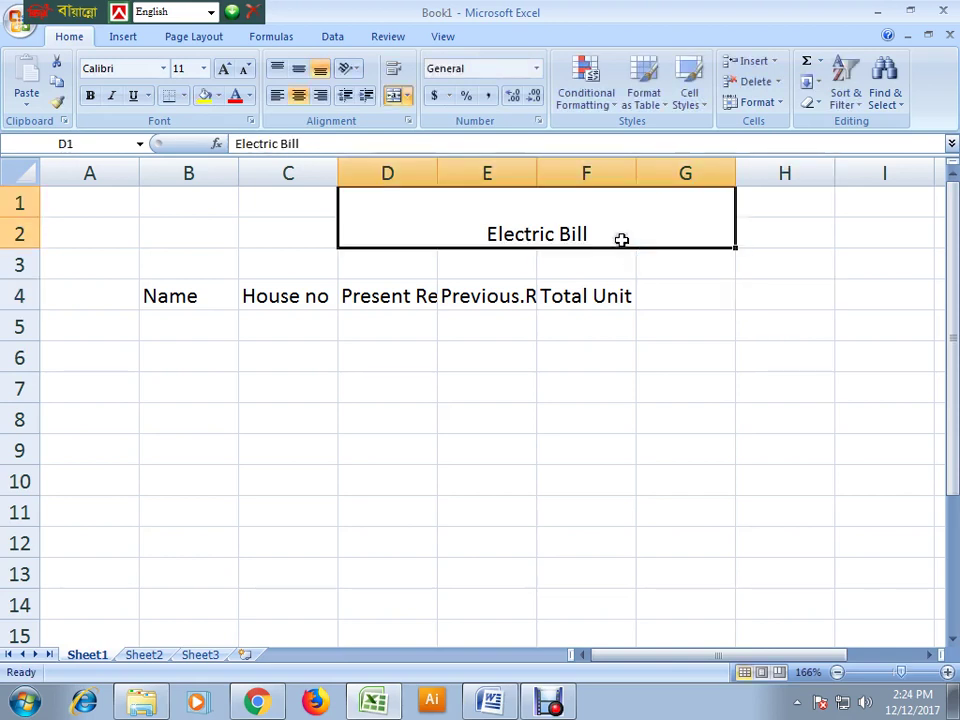
click(216, 96)
click(251, 237)
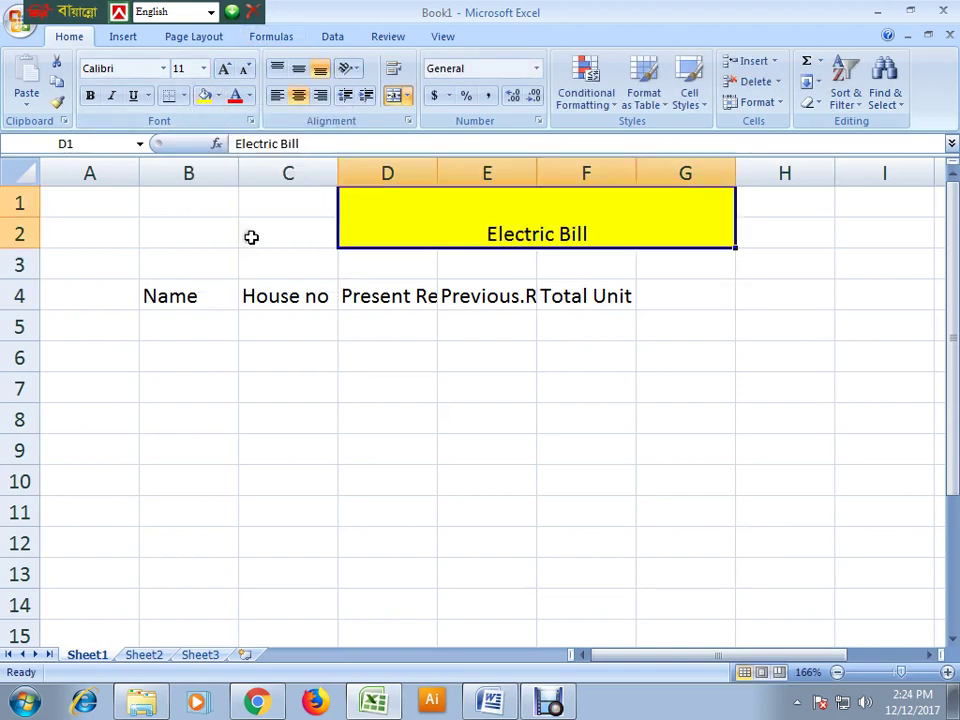
click(90, 96)
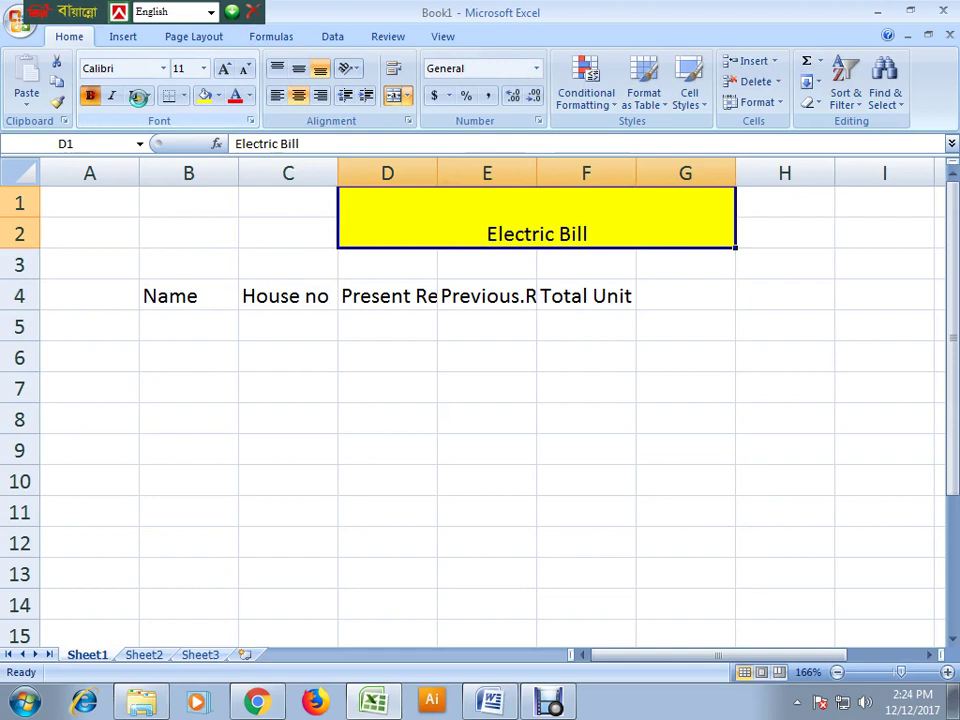
click(203, 69)
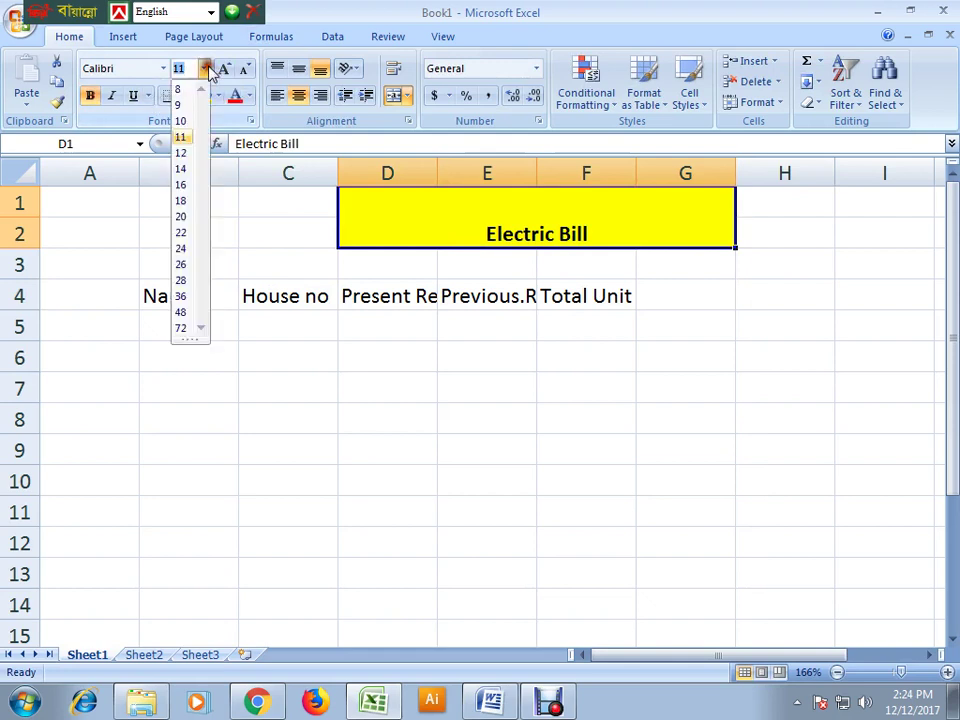
click(180, 250)
click(251, 96)
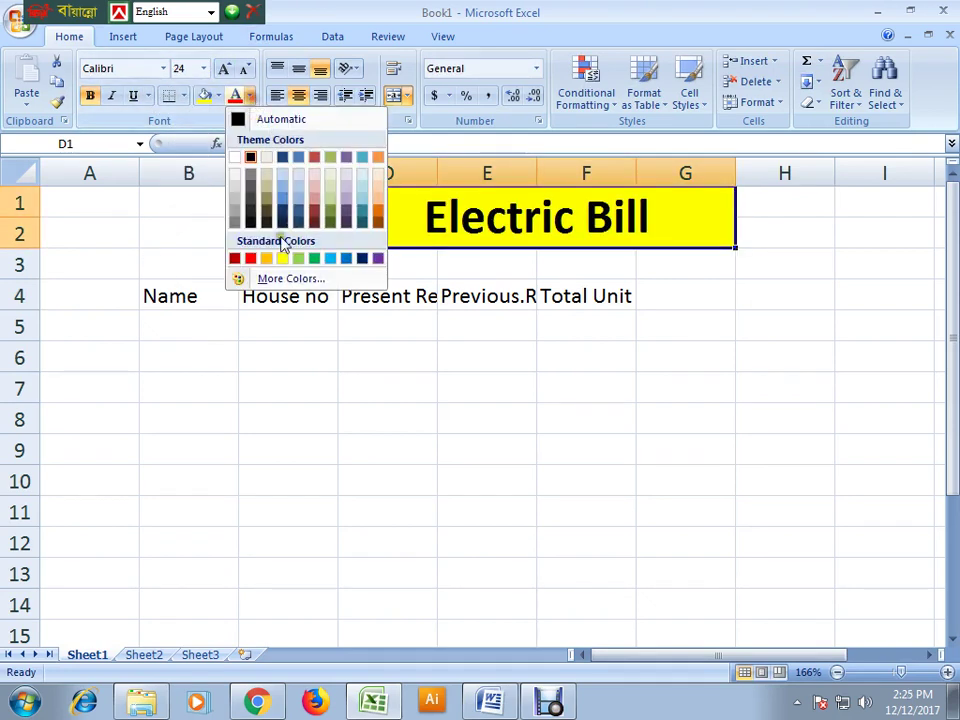
click(352, 262)
click(317, 454)
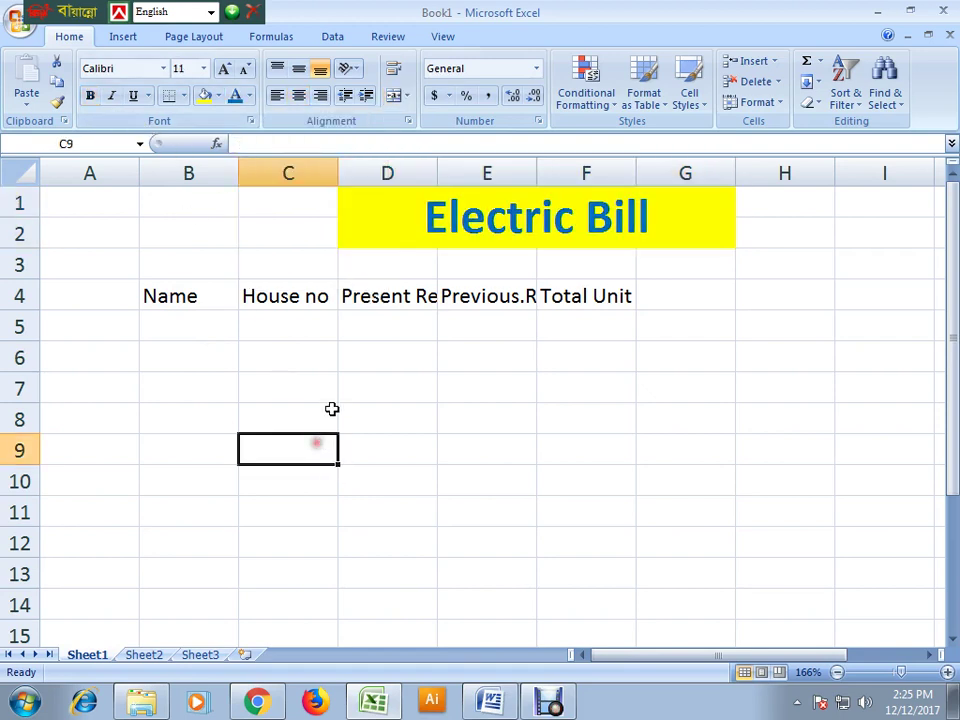
- Select G4 and check the next heading in the Word reference document
click(685, 296)
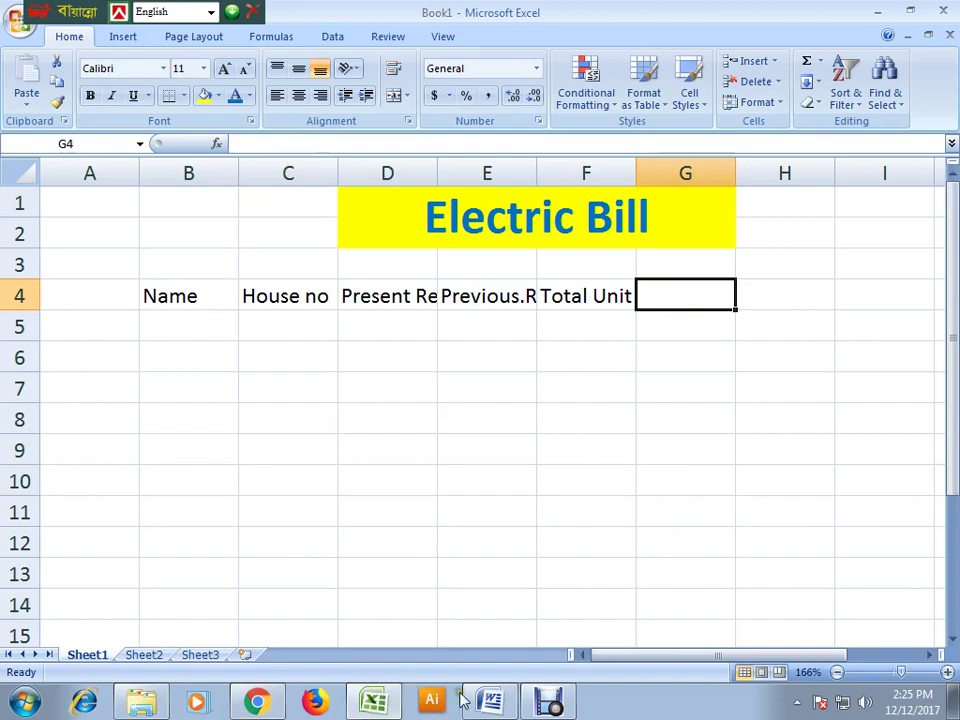
click(494, 703)
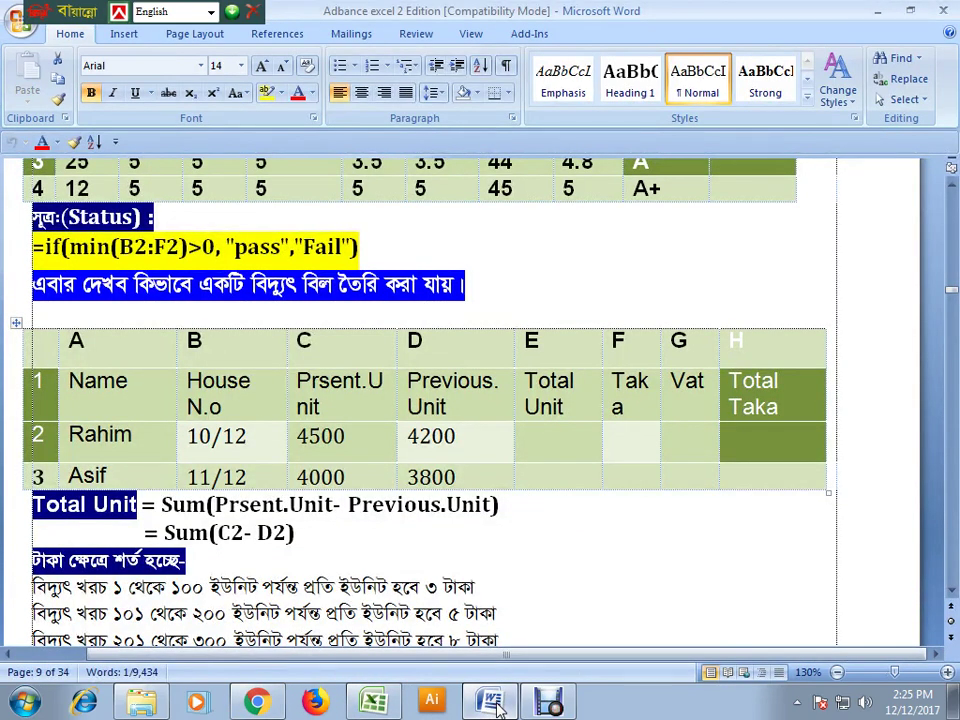
click(374, 703)
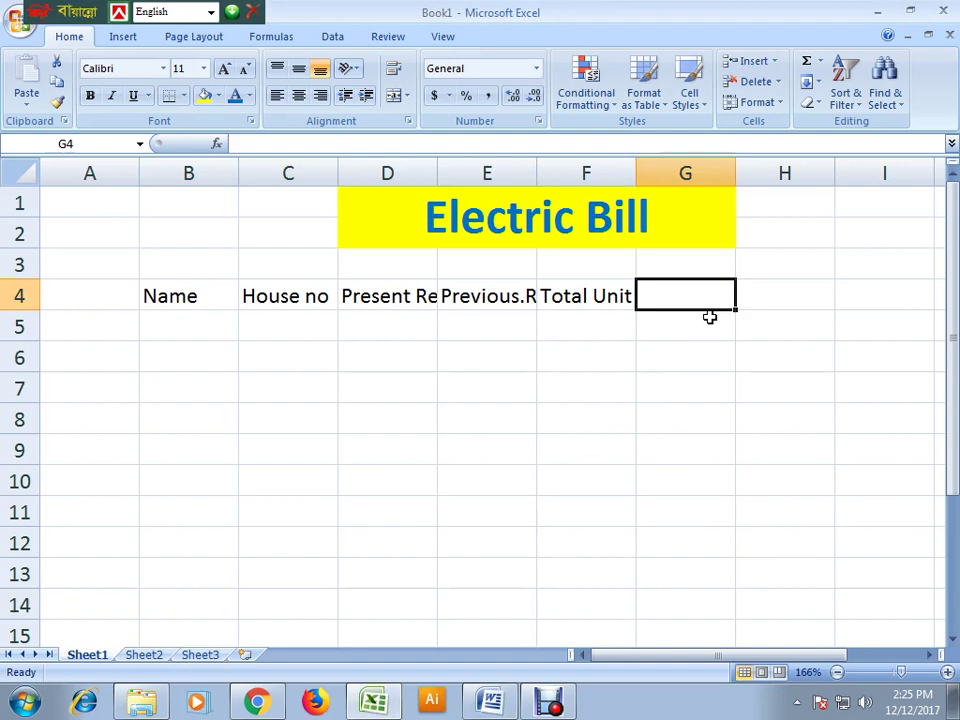
- Type the headers Taka in G4, Vat in H4 and Total.Taka in I4
text(Taka)
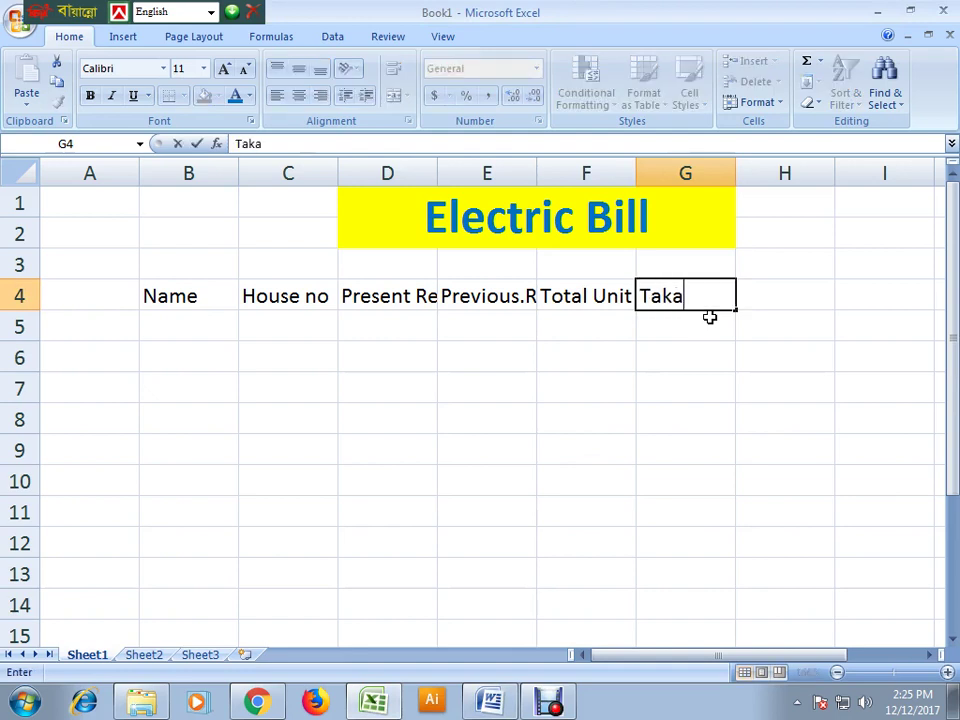
click(770, 301)
text(Vat)
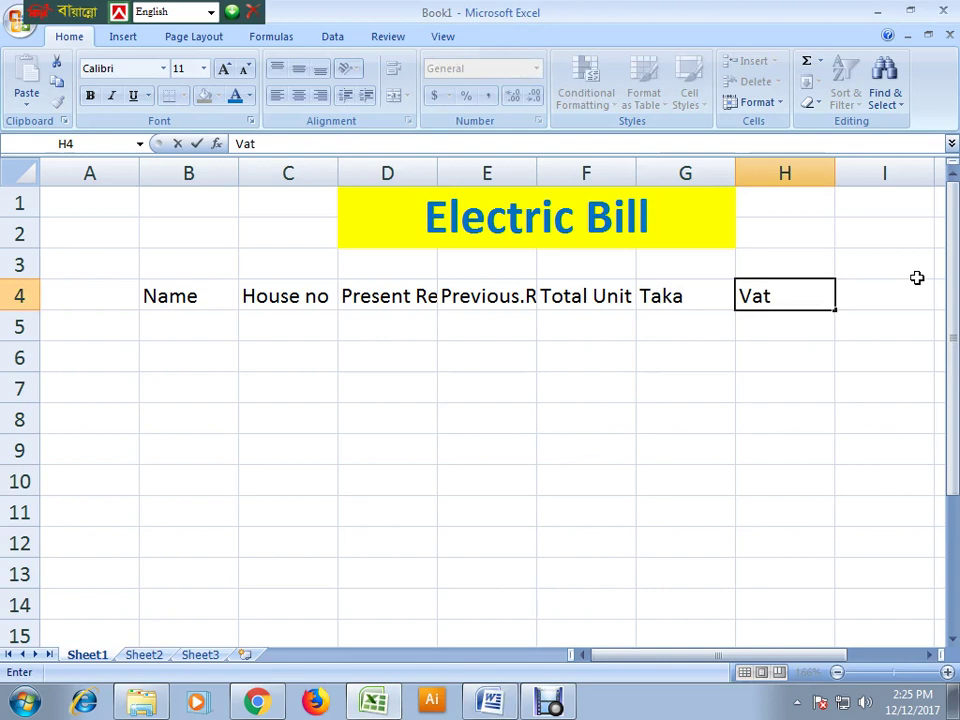
click(898, 289)
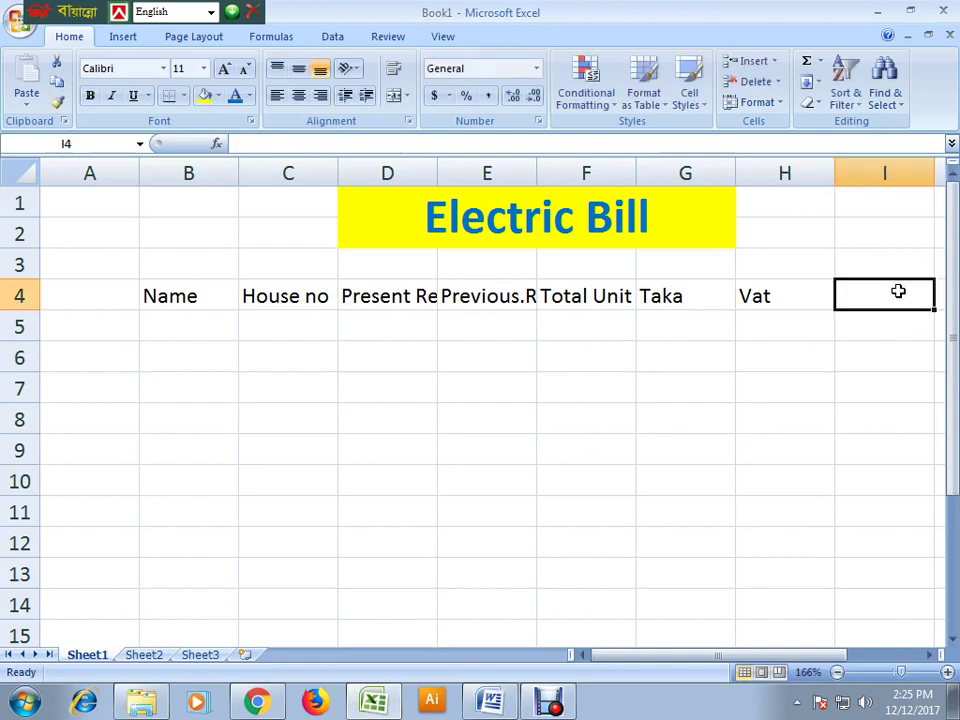
text(Total.Taka)
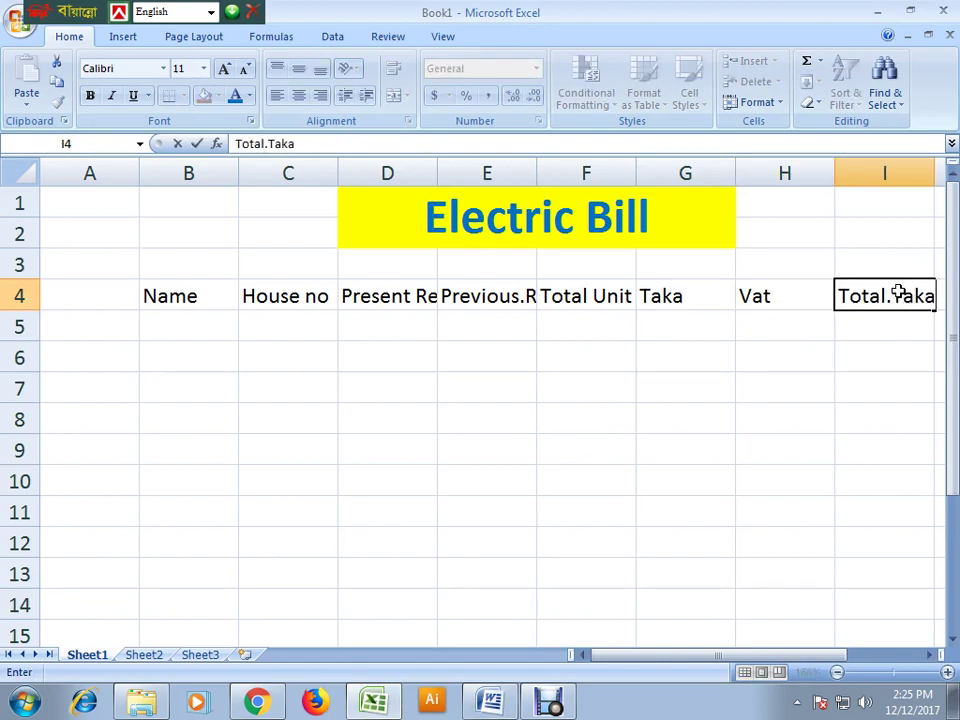
click(805, 518)
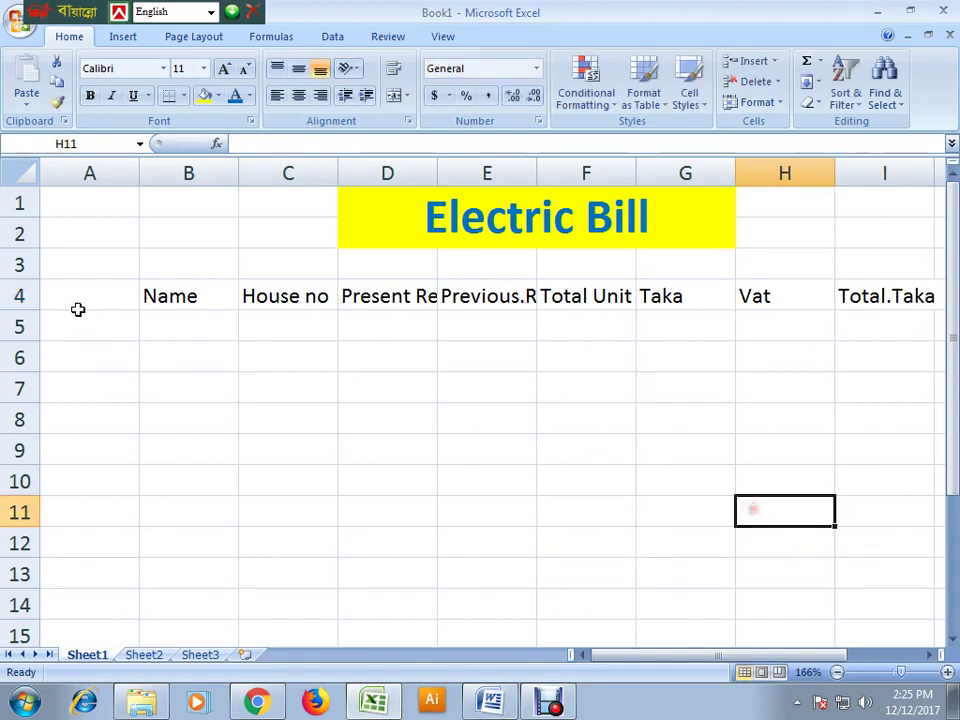
- Give the heading row B4:I4 a border and a light blue fill
drag(140, 295, 880, 290)
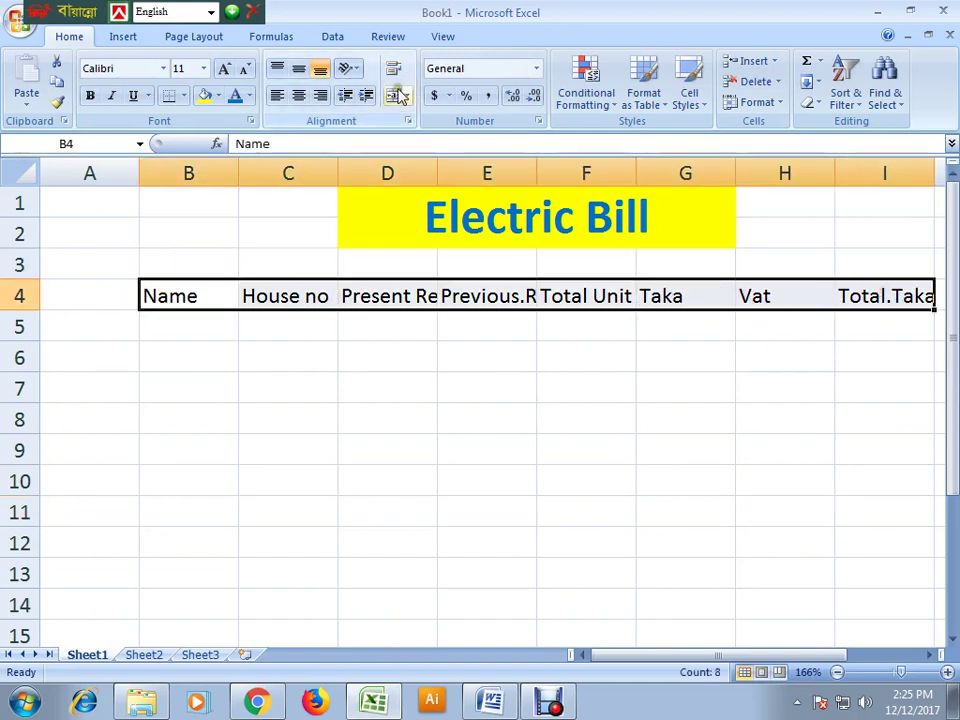
click(184, 97)
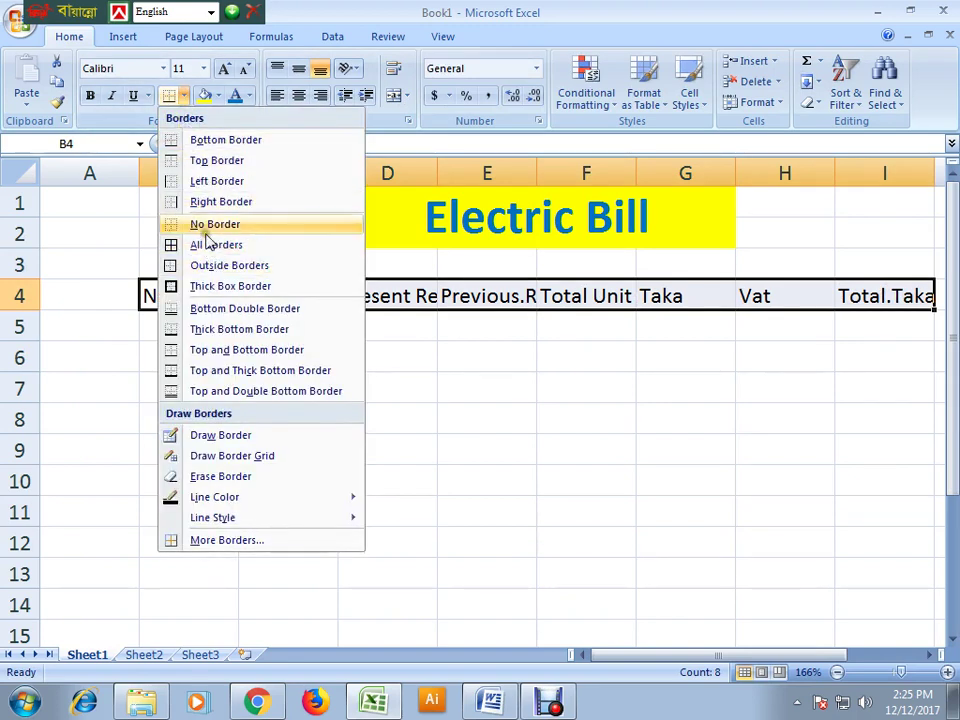
click(212, 287)
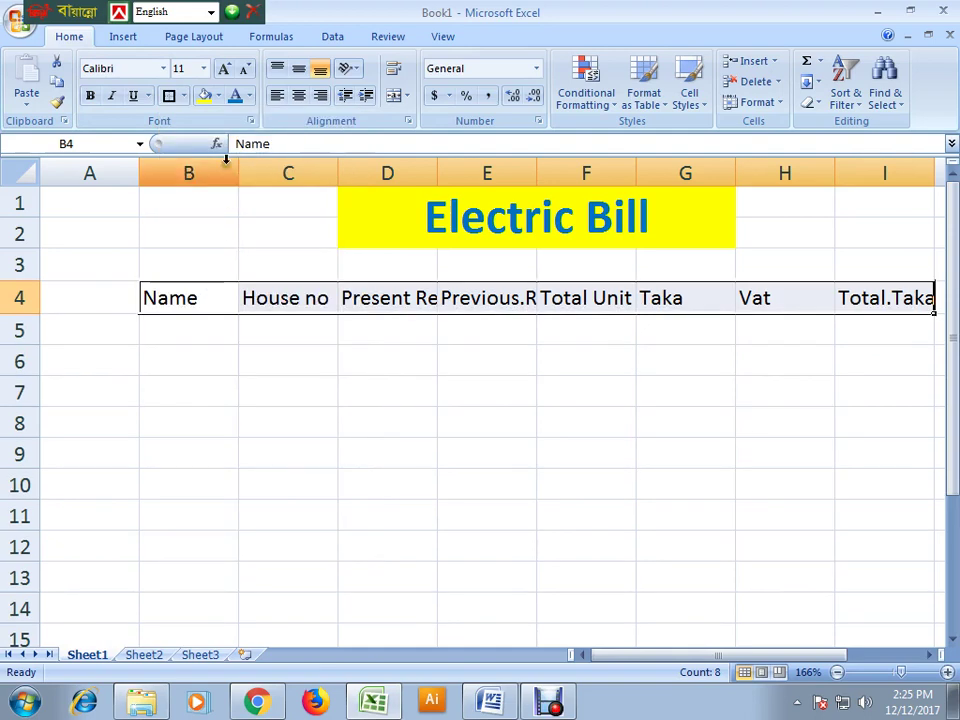
click(219, 96)
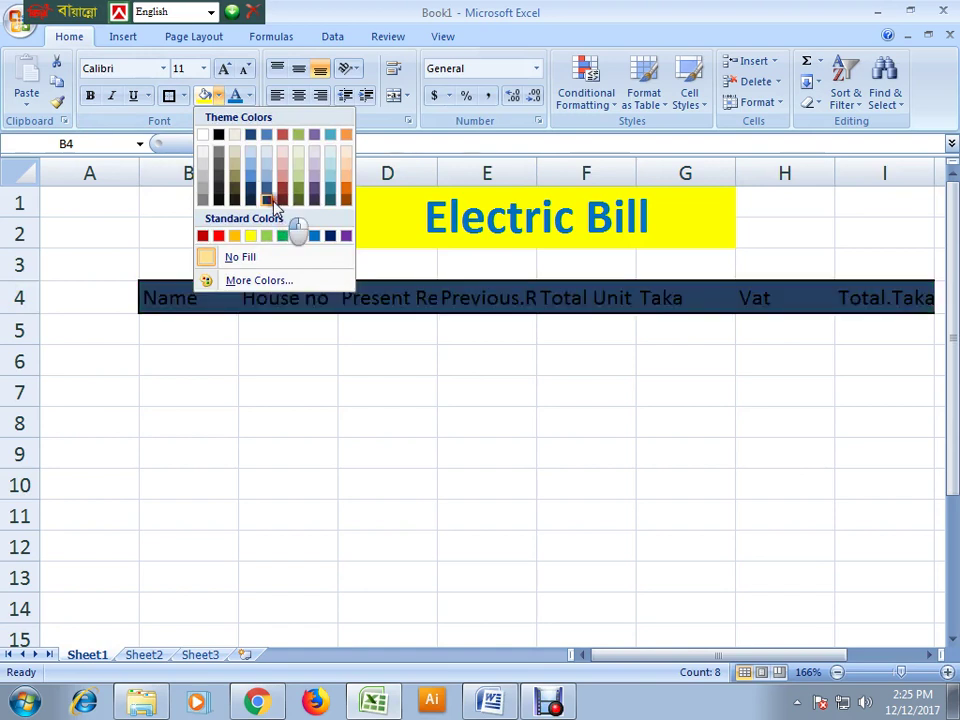
click(250, 184)
click(217, 97)
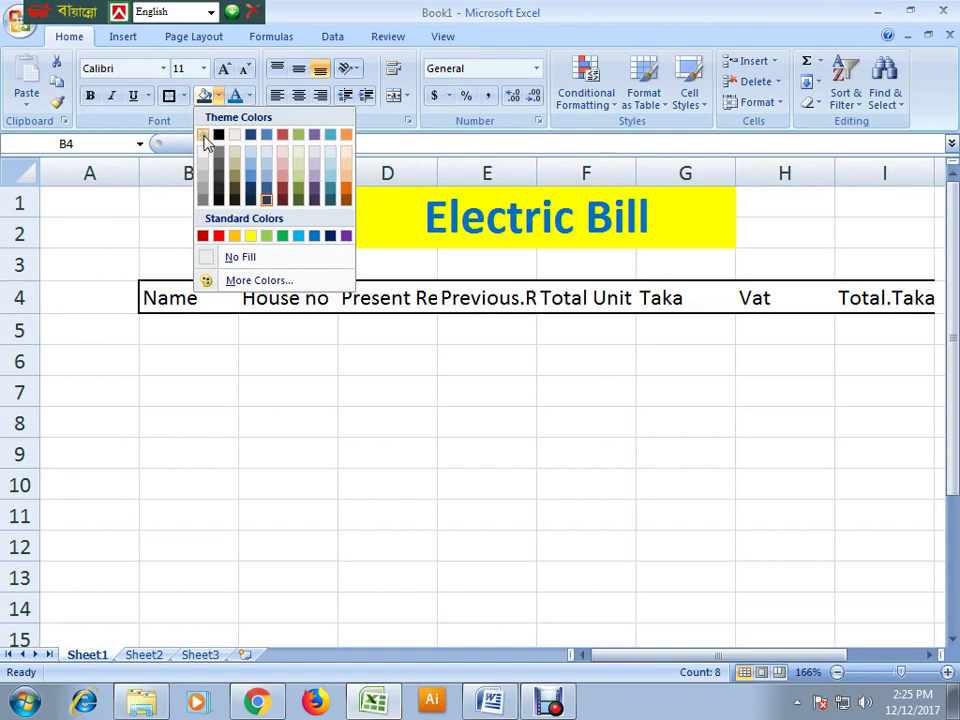
click(205, 140)
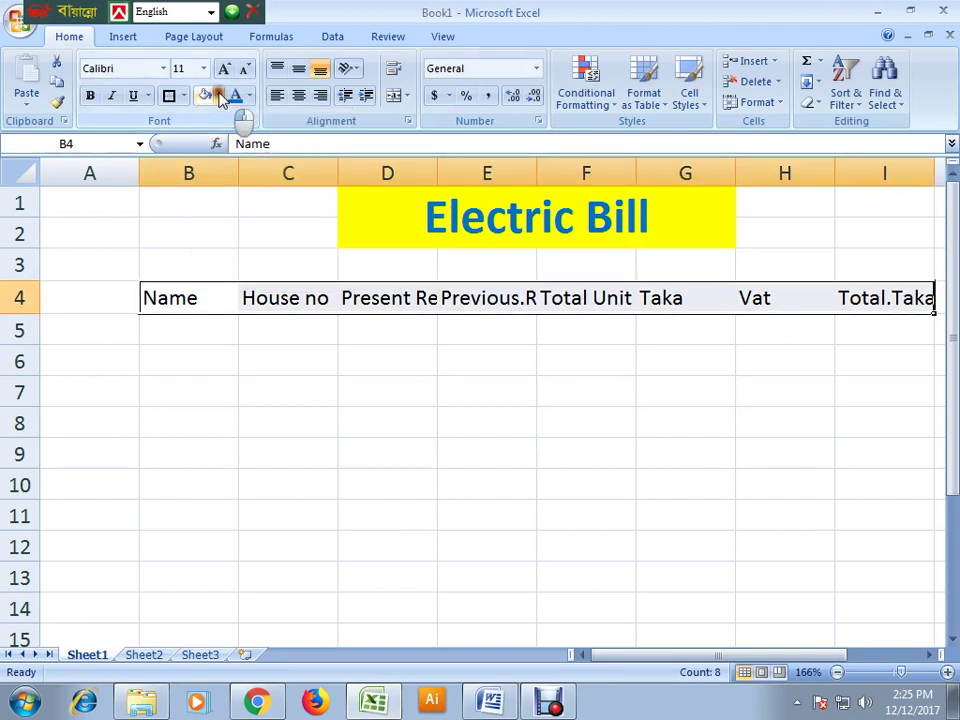
click(221, 96)
click(296, 238)
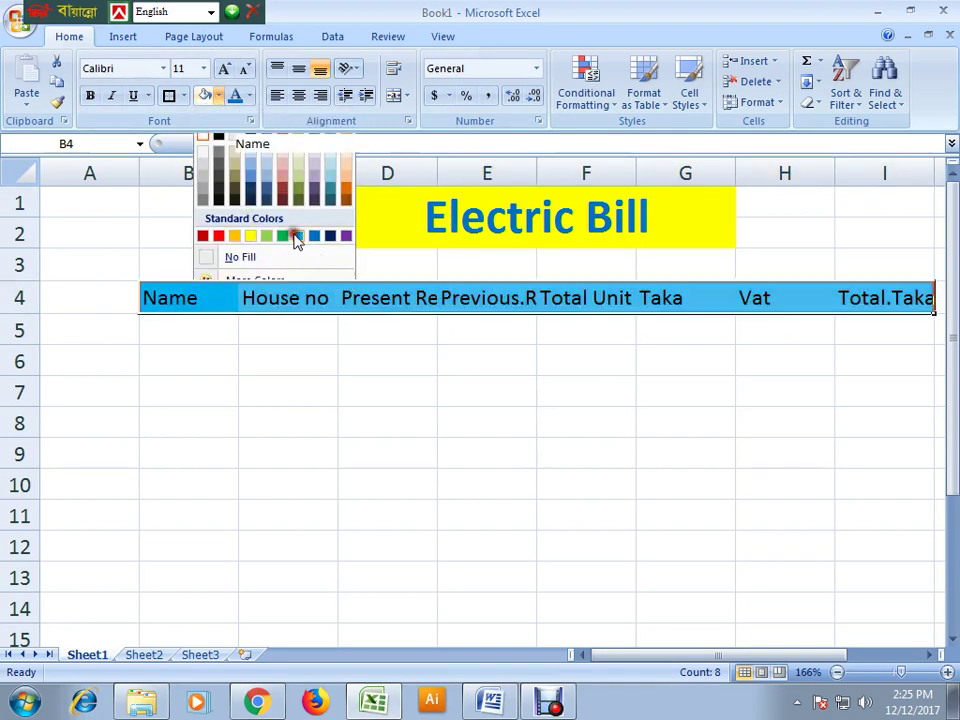
- Make the heading text white and bold
click(249, 96)
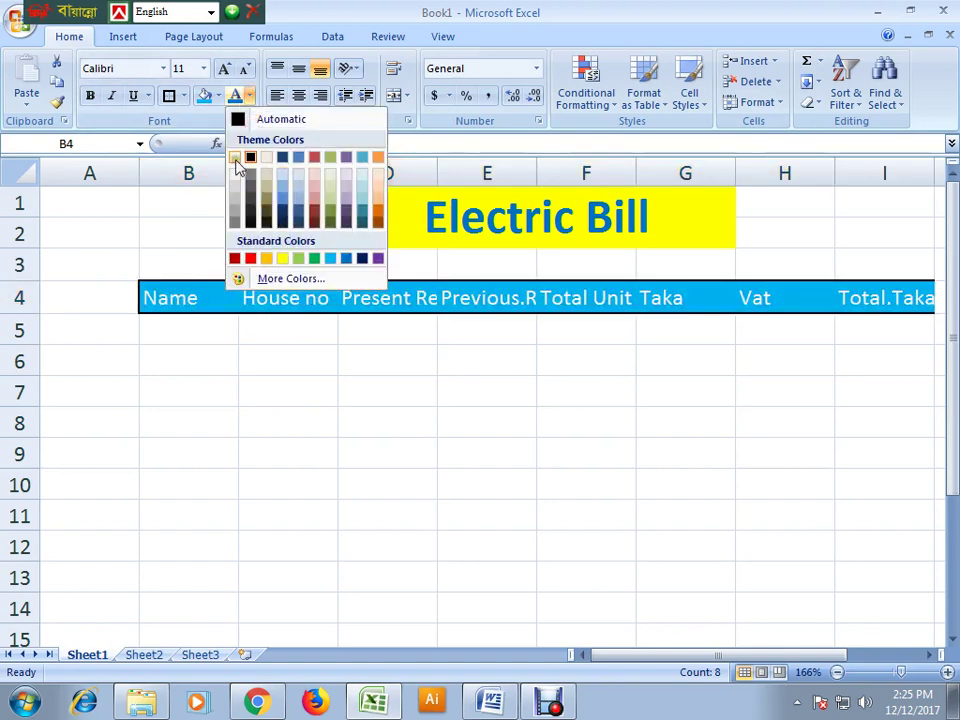
click(236, 158)
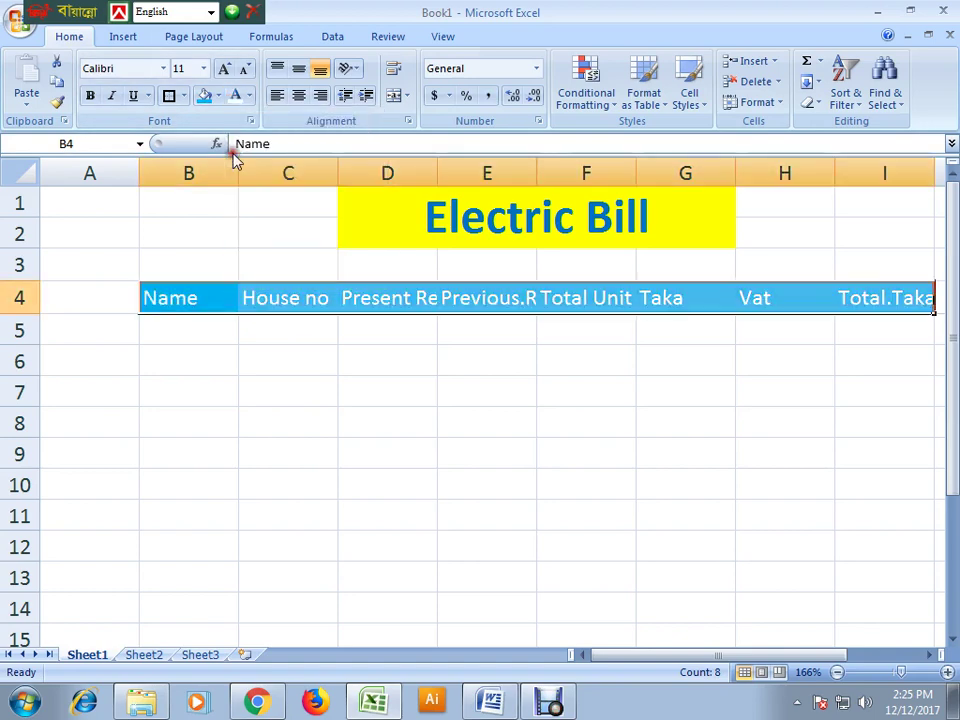
click(90, 95)
click(203, 68)
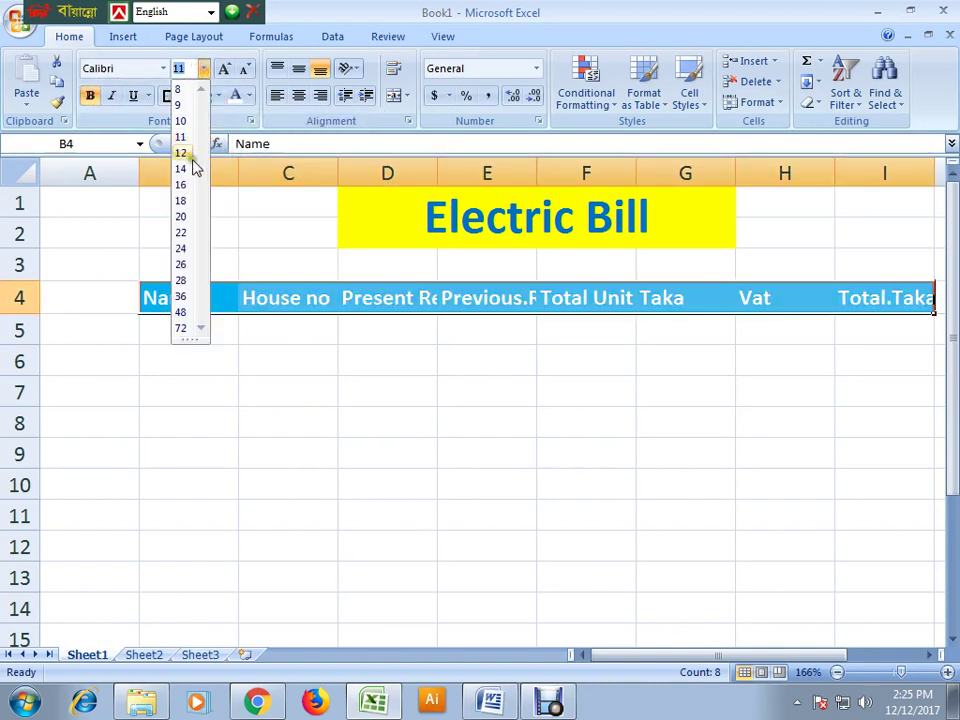
click(450, 454)
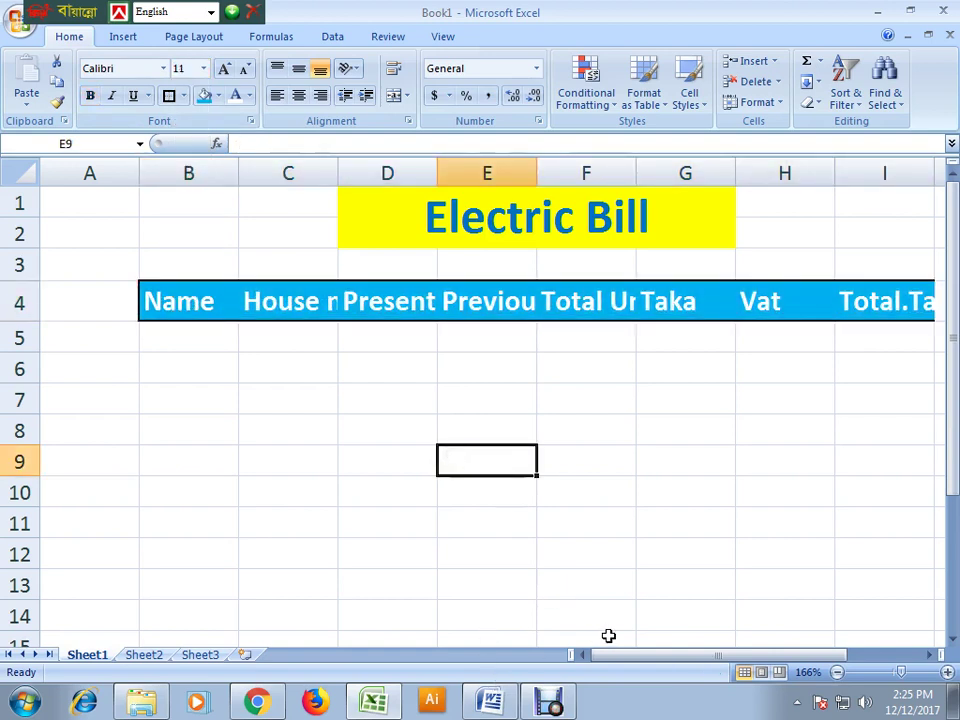
- Enter five customer names down B5:B9, one per row
drag(638, 667, 667, 662)
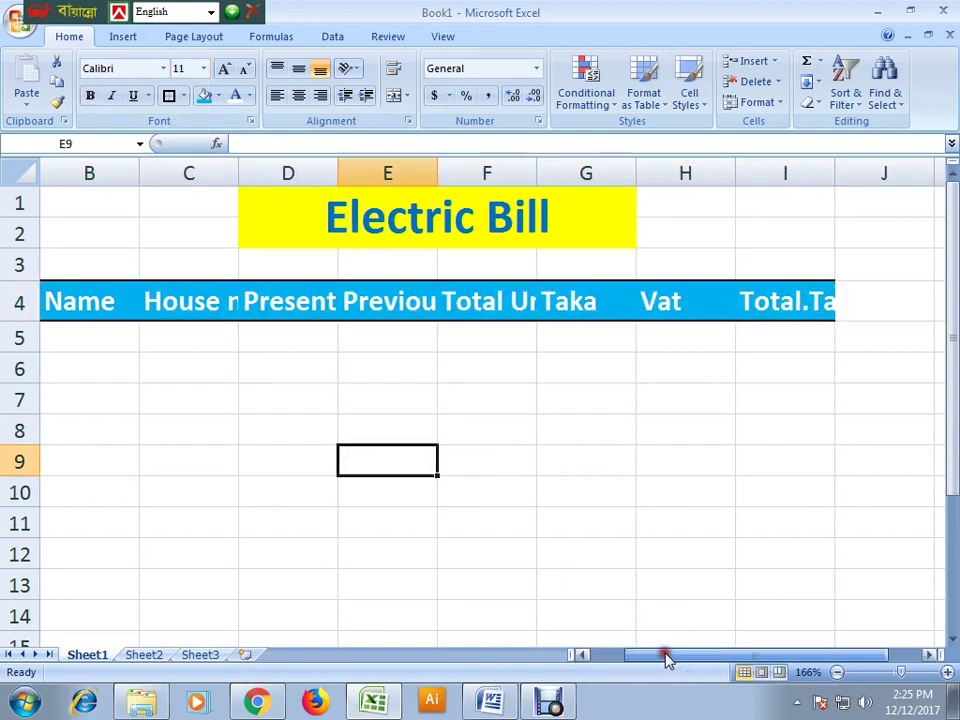
click(647, 456)
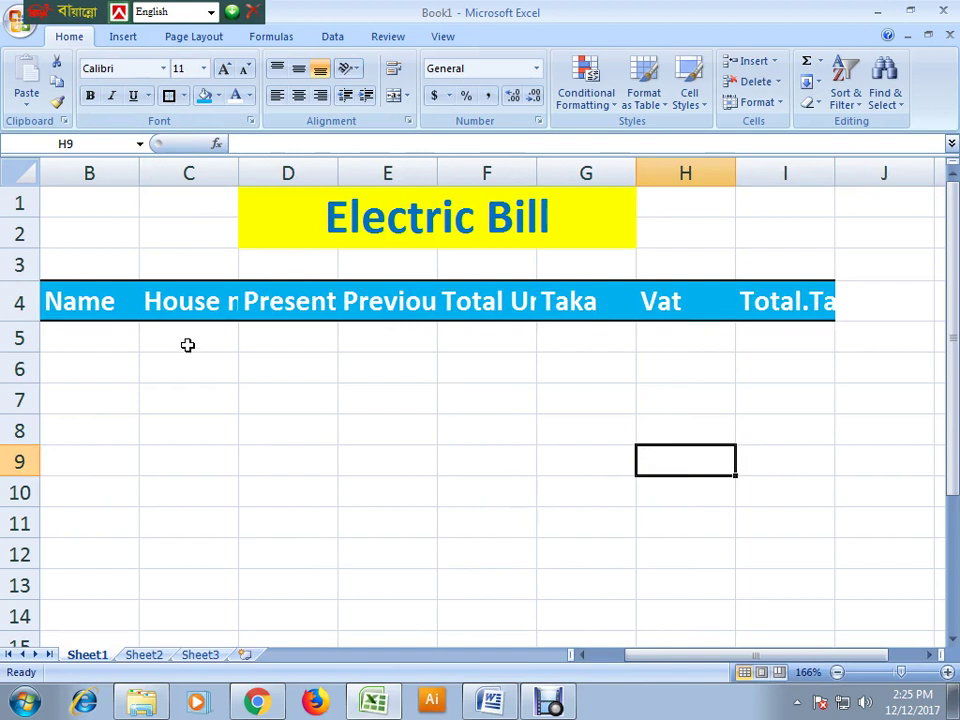
click(89, 339)
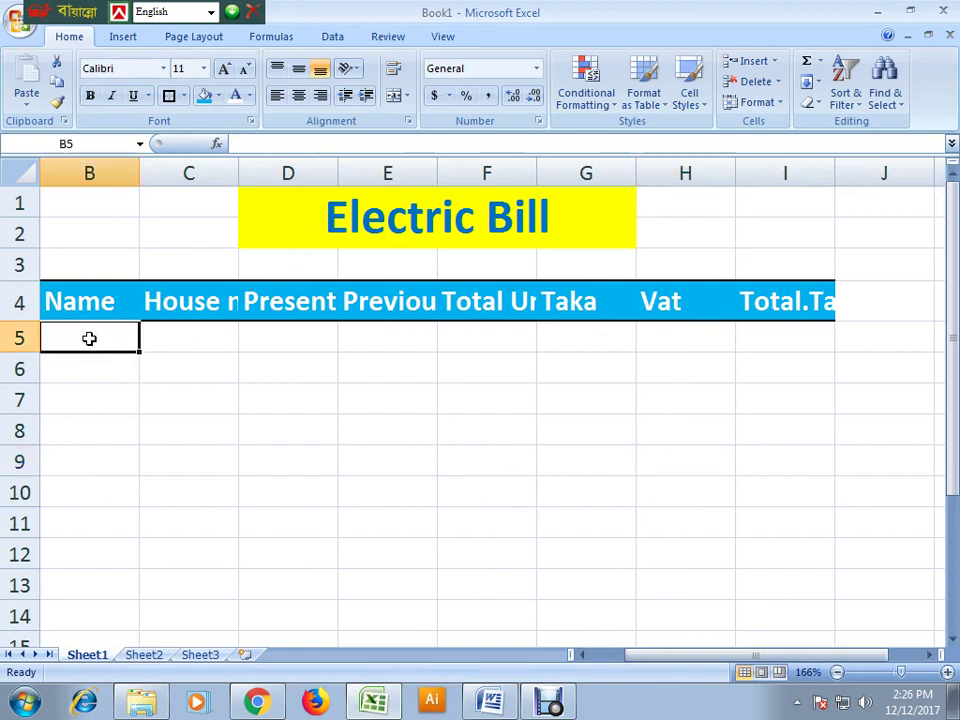
text(Asif)
key(Return)
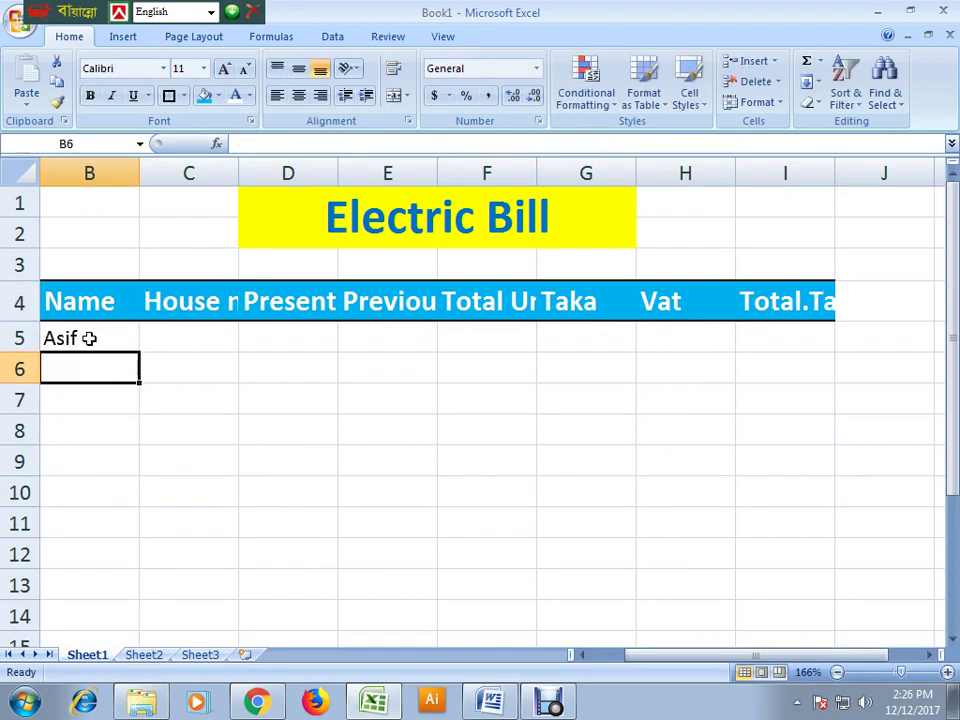
text(Jamal)
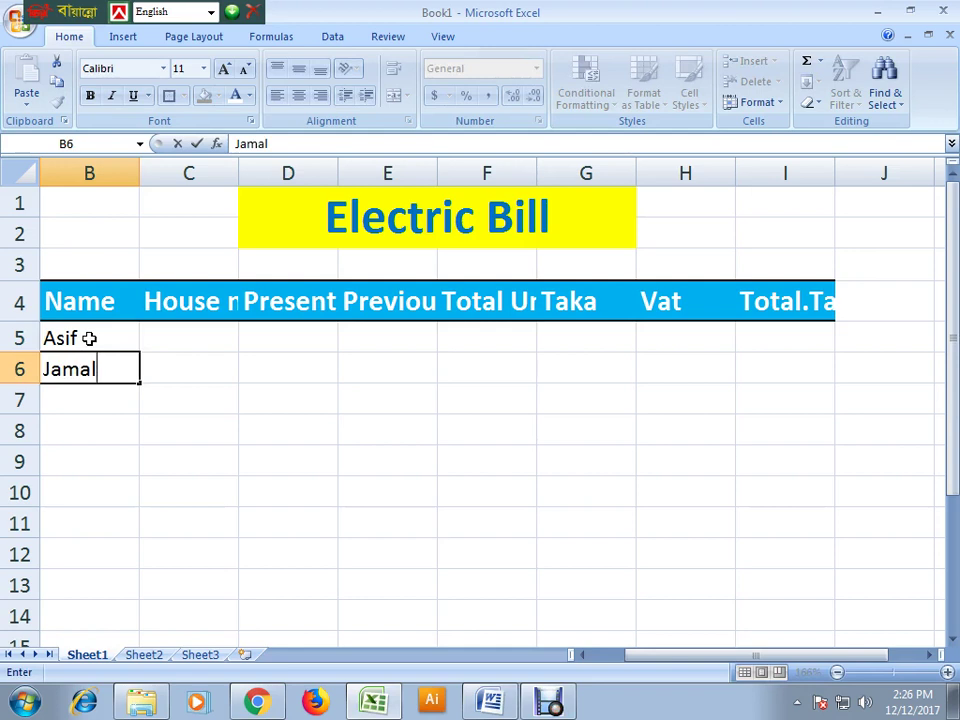
key(Return)
text(Nasir)
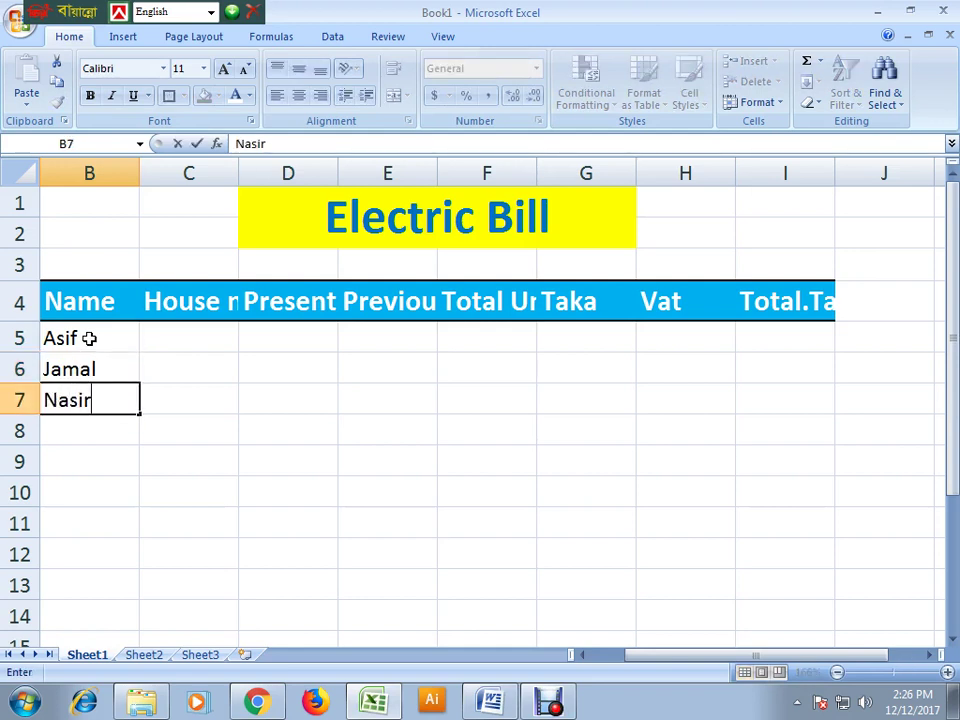
key(Return)
text(Hab)
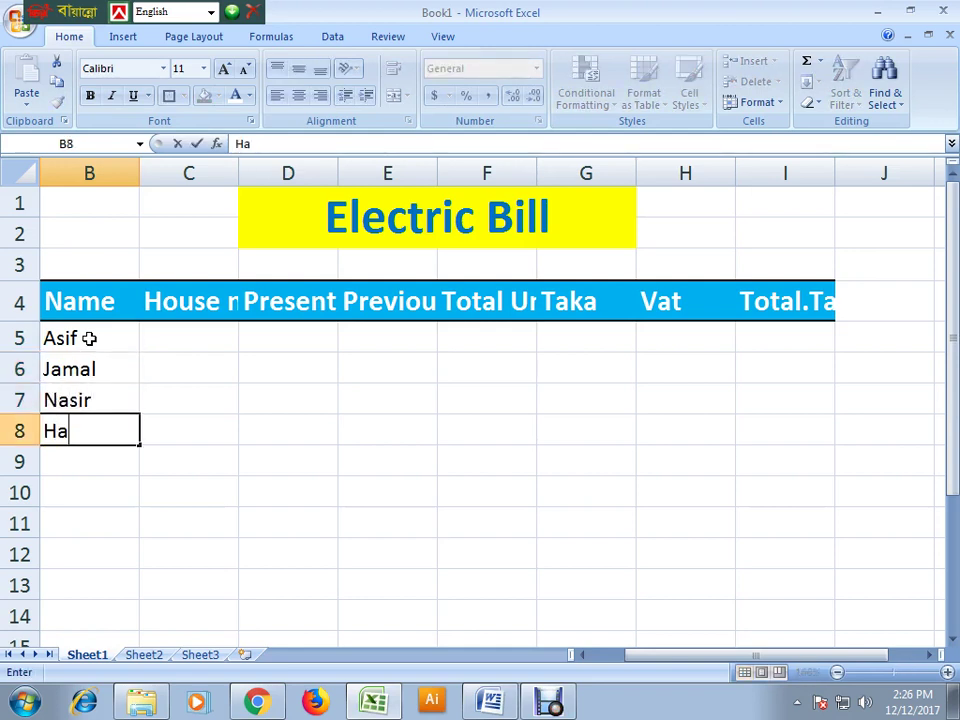
text(ib)
key(Return)
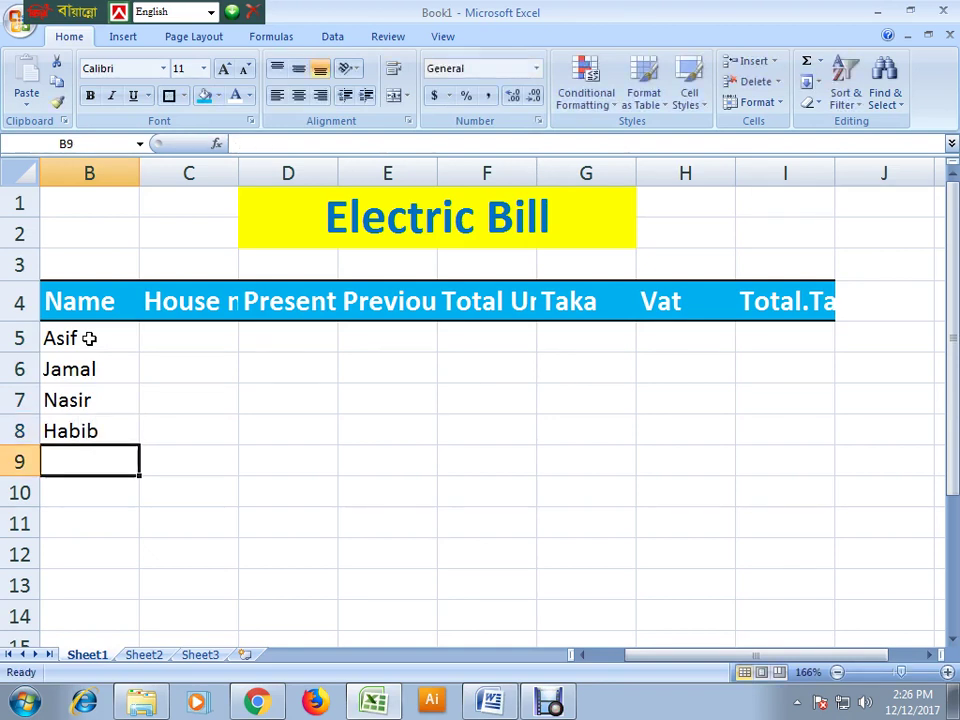
text(Jashim)
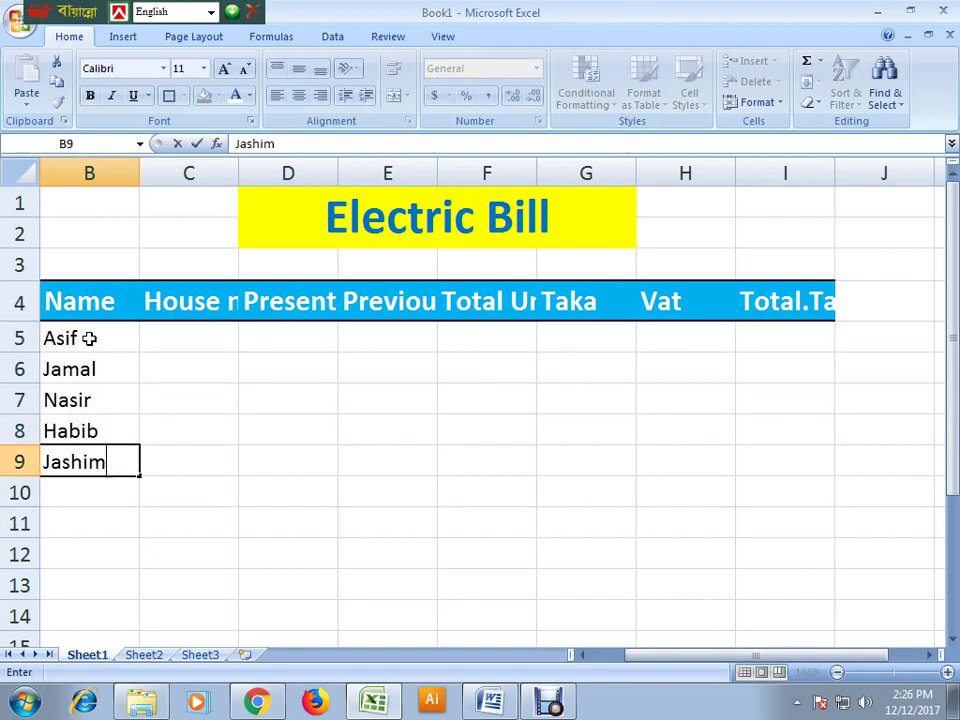
click(163, 493)
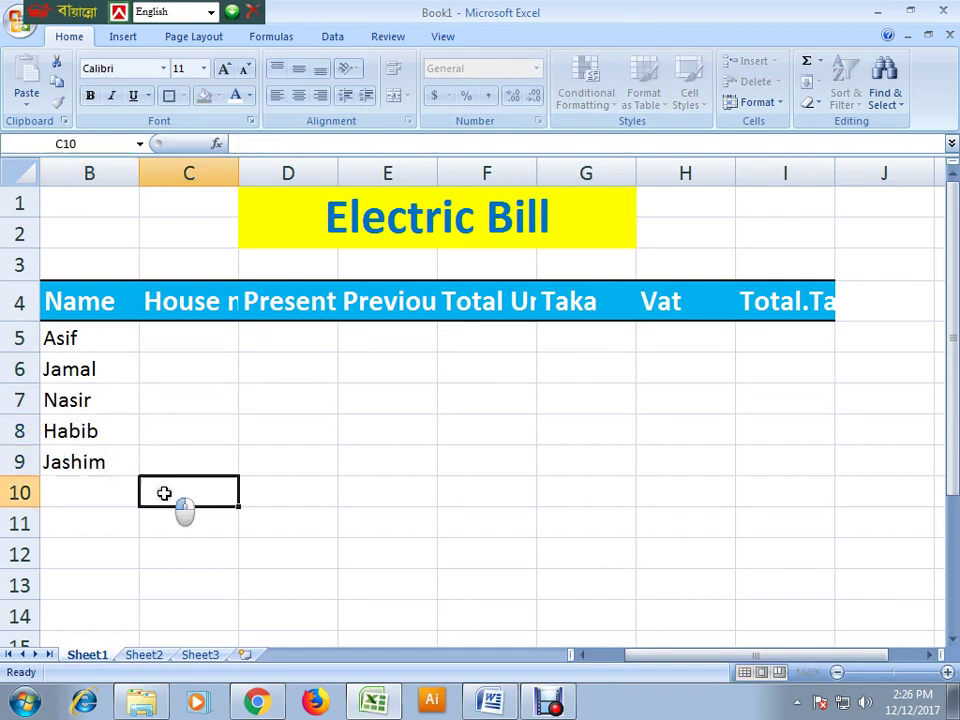
- Type slash-style house numbers into C5 and C6, which Excel turns into dates
click(200, 347)
text(10/12)
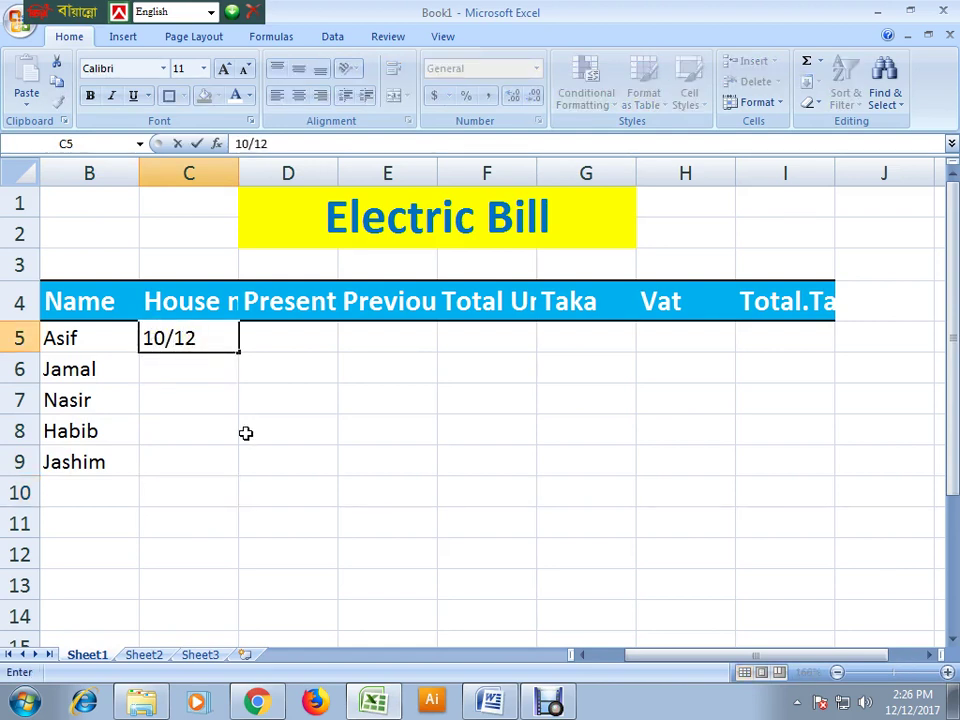
click(308, 441)
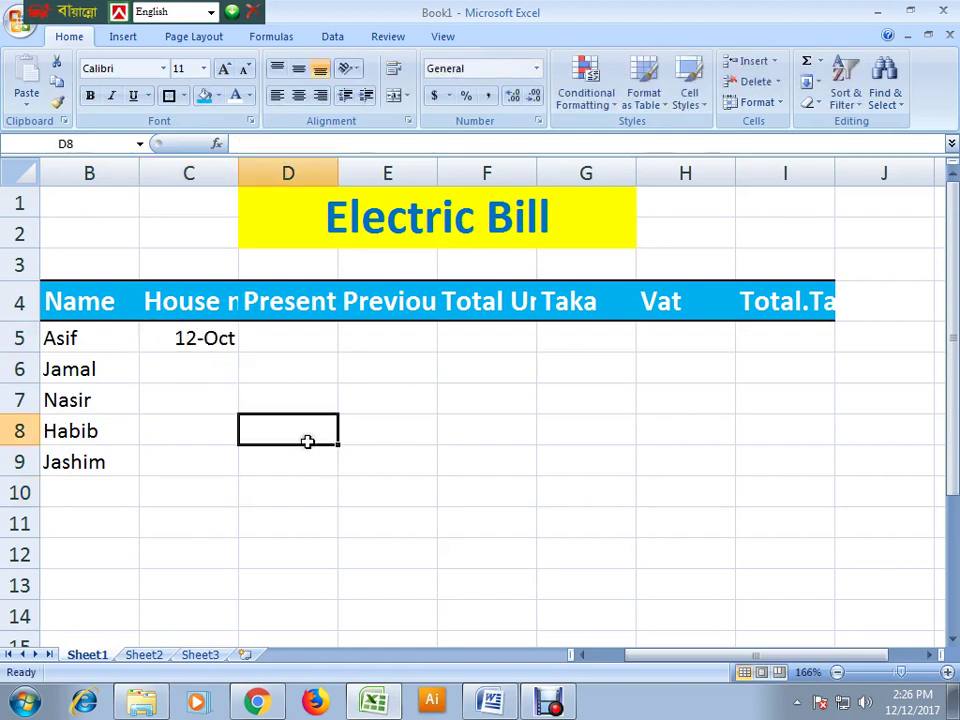
click(199, 362)
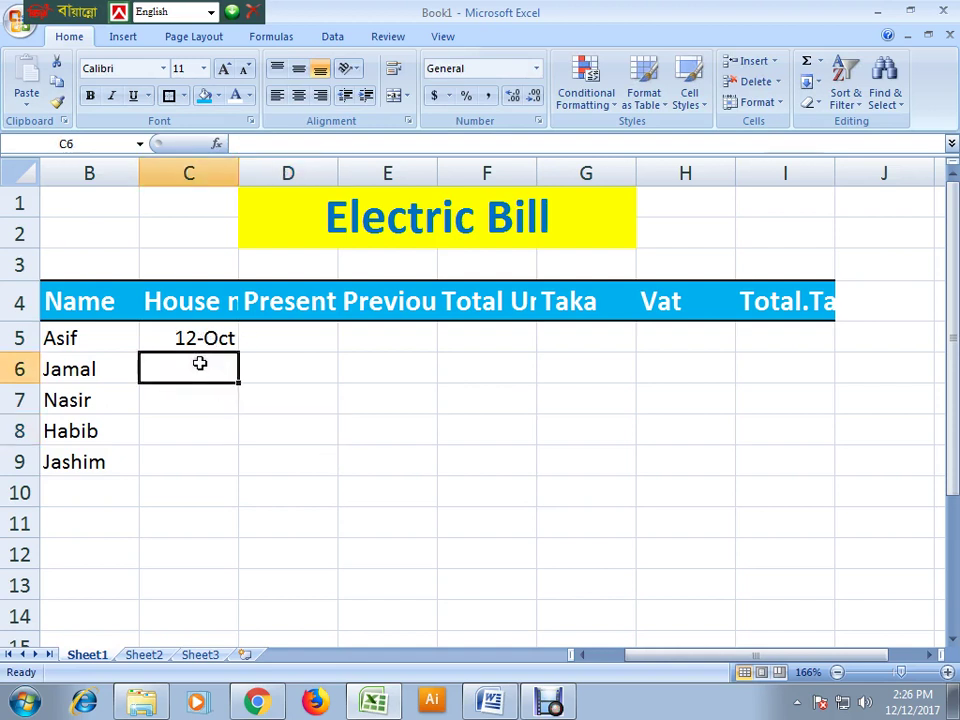
text(10/12)
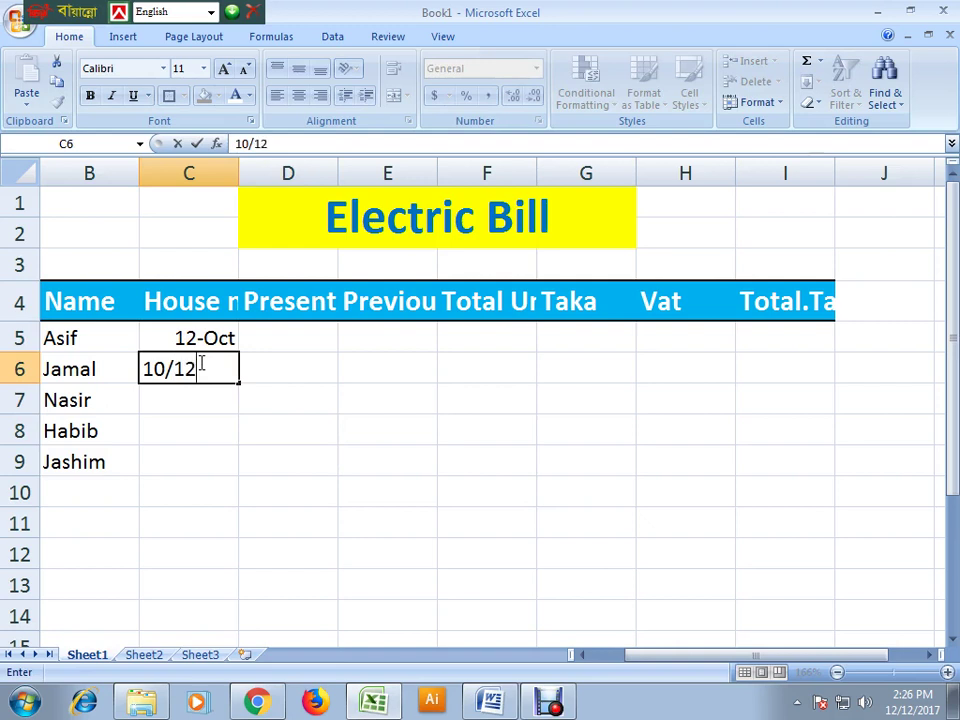
click(274, 463)
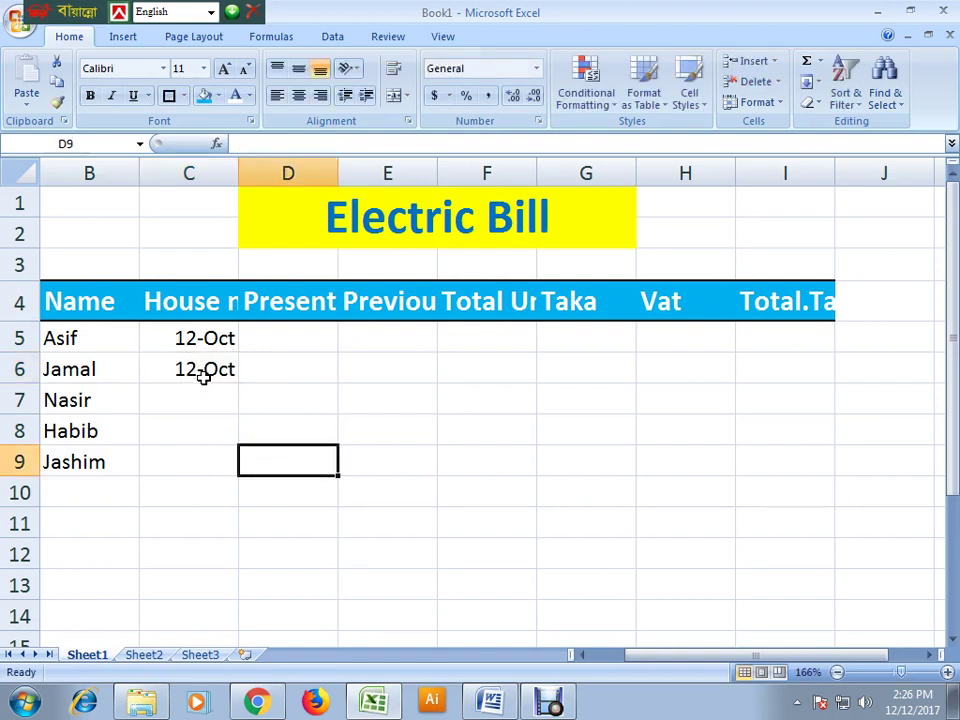
- Delete the dates from C5 and C6 and re-enter 12 in C5
click(198, 339)
key(Delete)
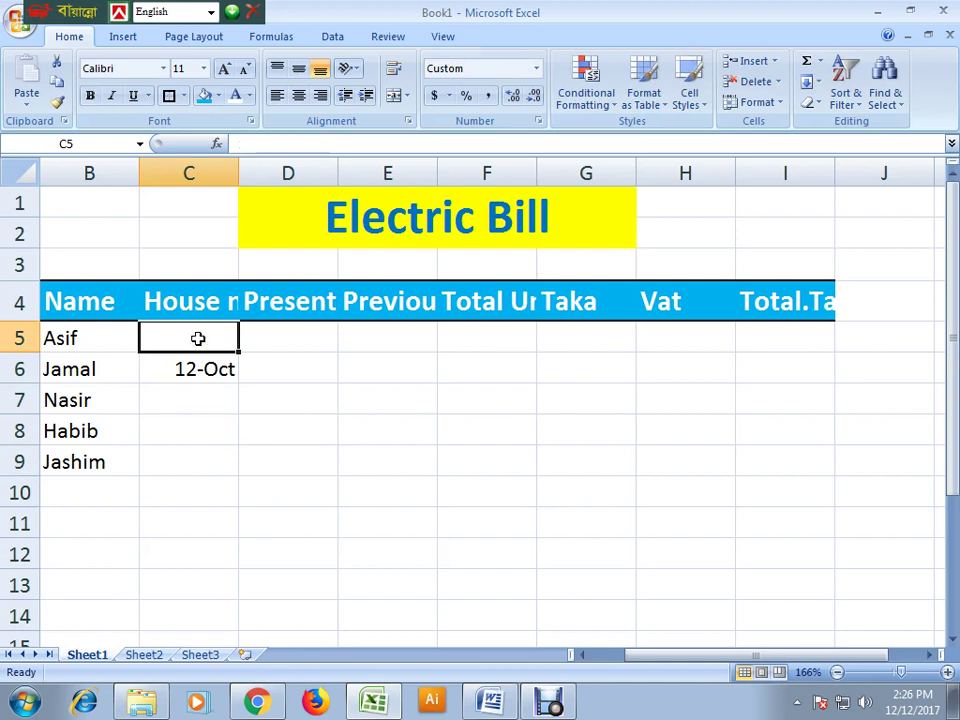
click(230, 373)
key(Delete)
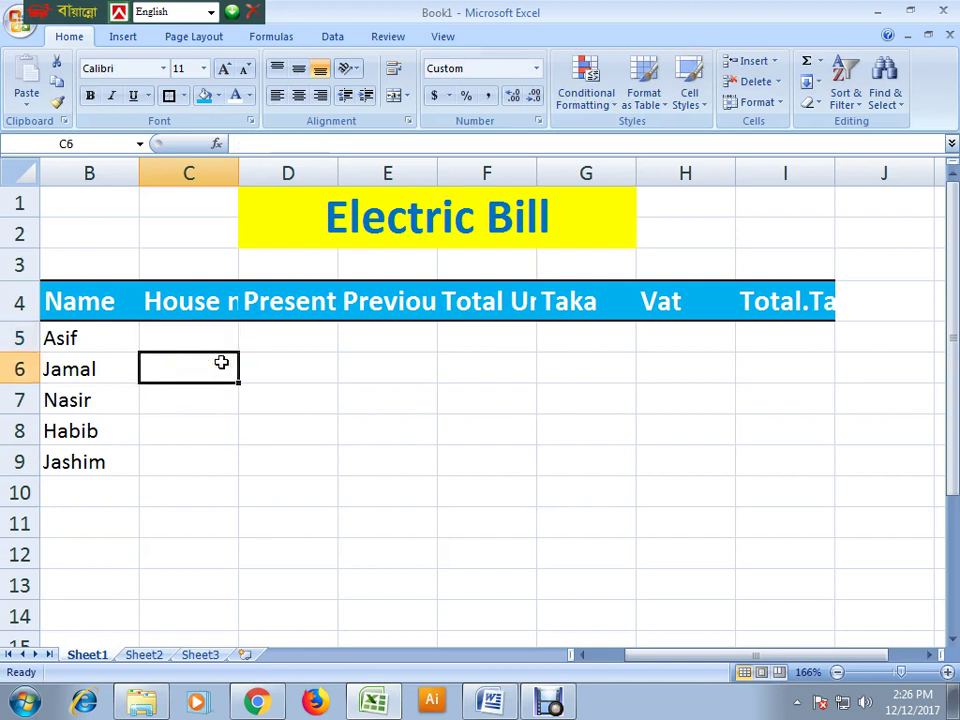
click(207, 343)
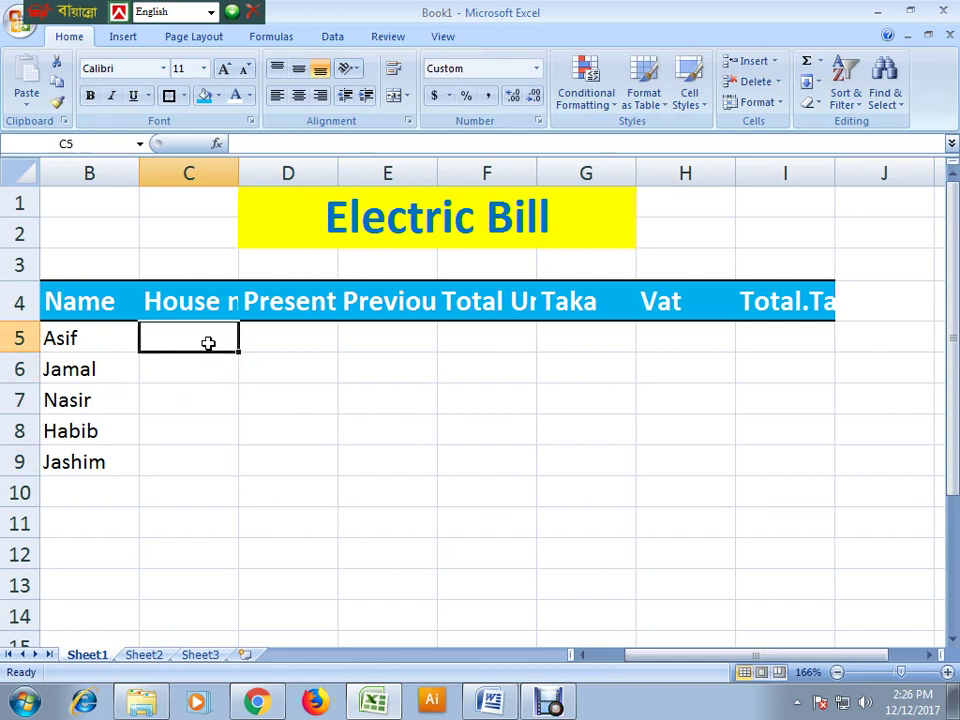
text(12)
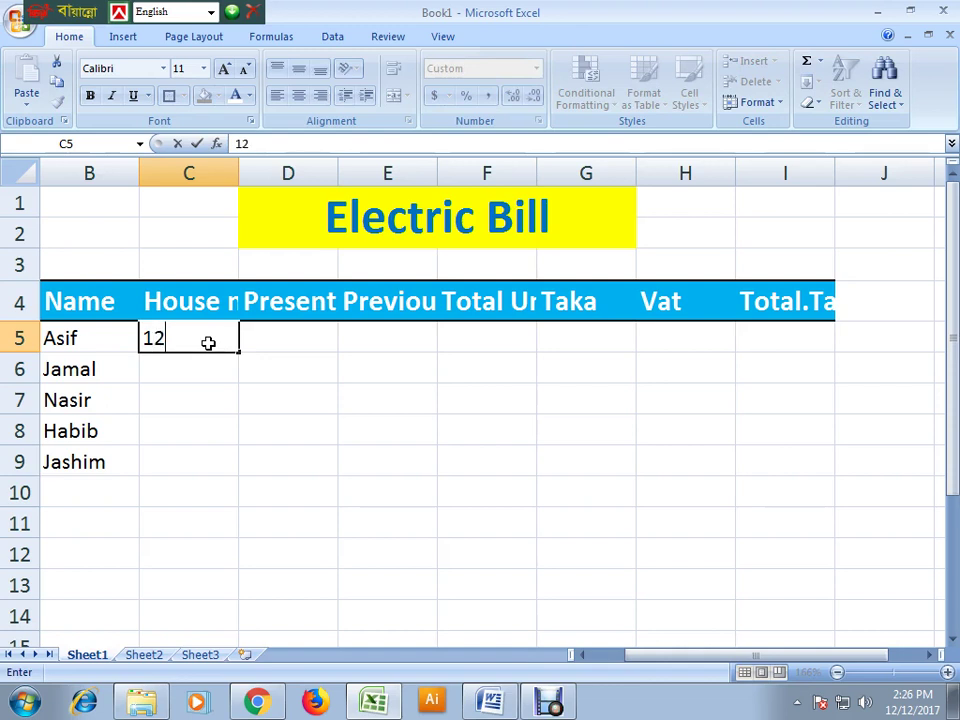
click(204, 465)
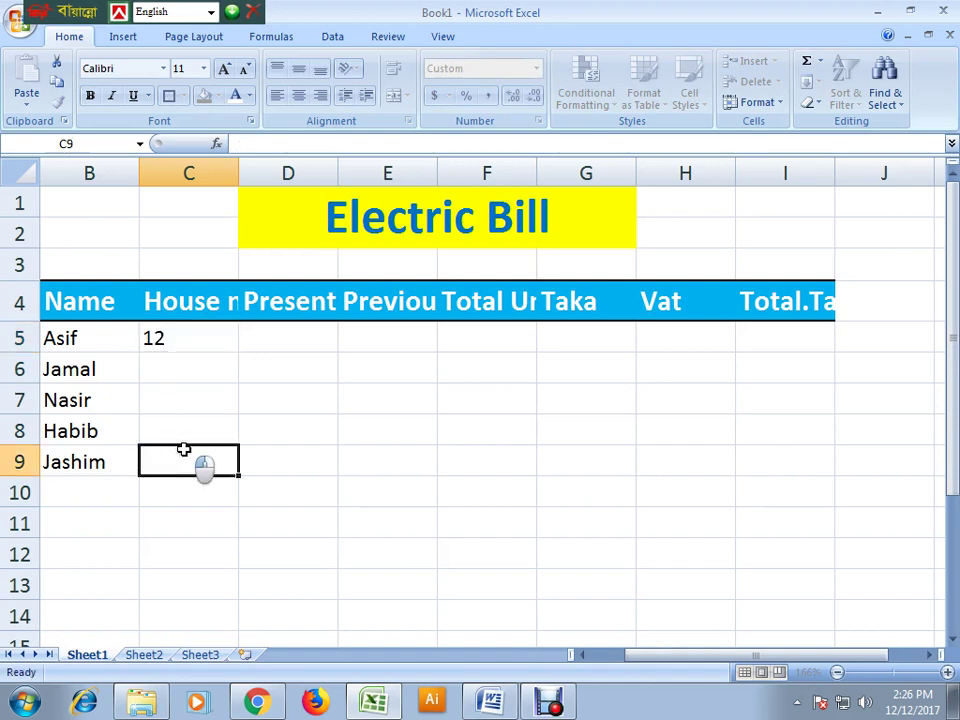
- Set cell C5 to the Text number format via the Format Cells dialog
click(203, 342)
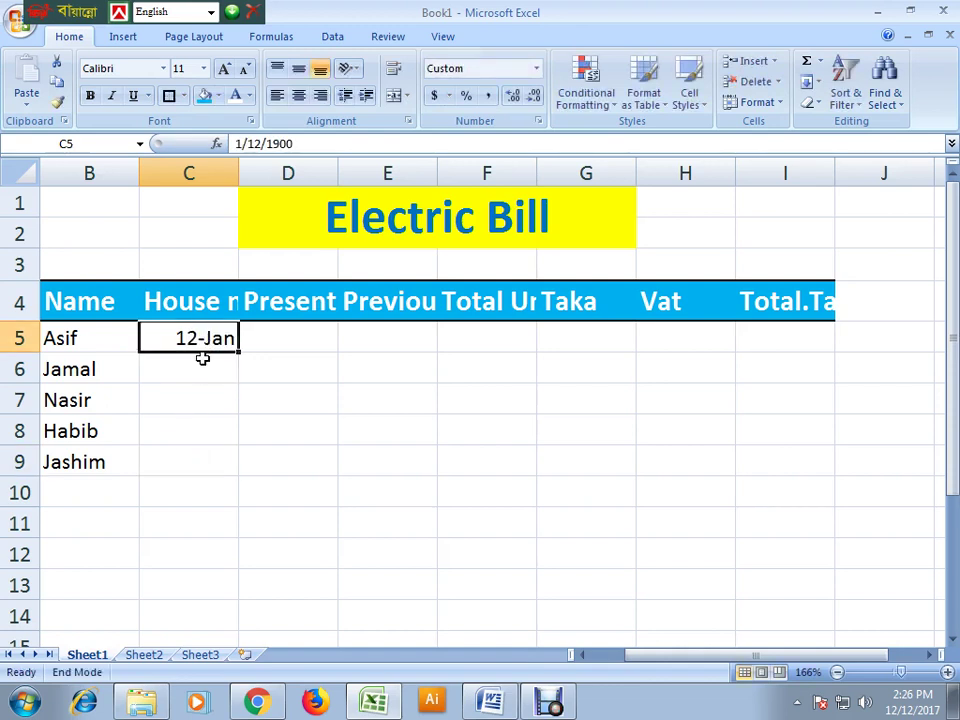
click(310, 452)
click(197, 366)
click(199, 342)
click(227, 402)
click(197, 336)
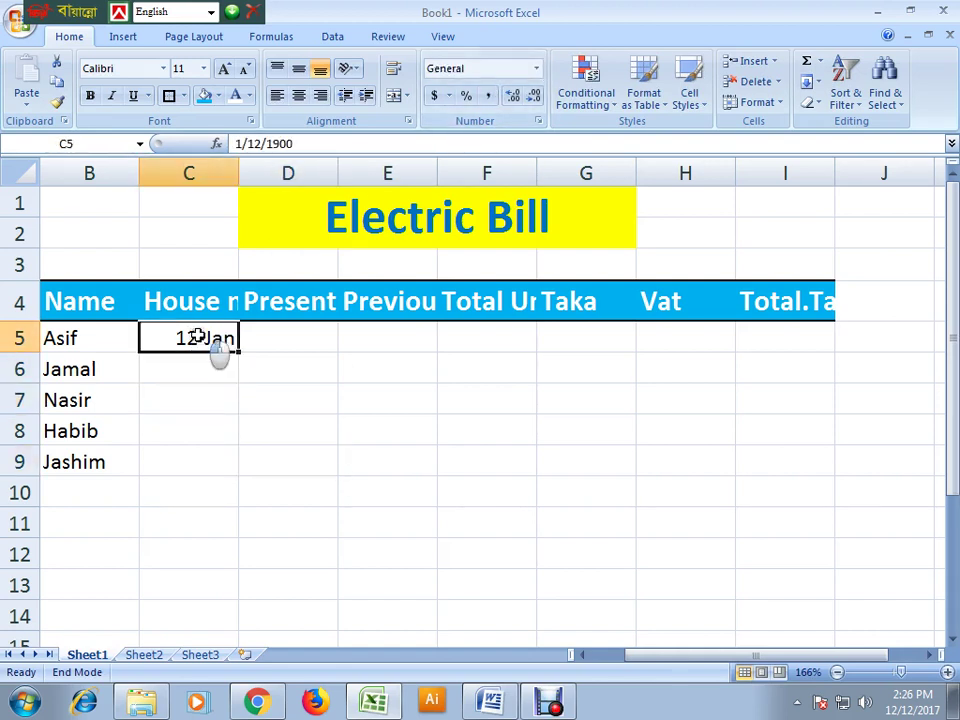
click(536, 68)
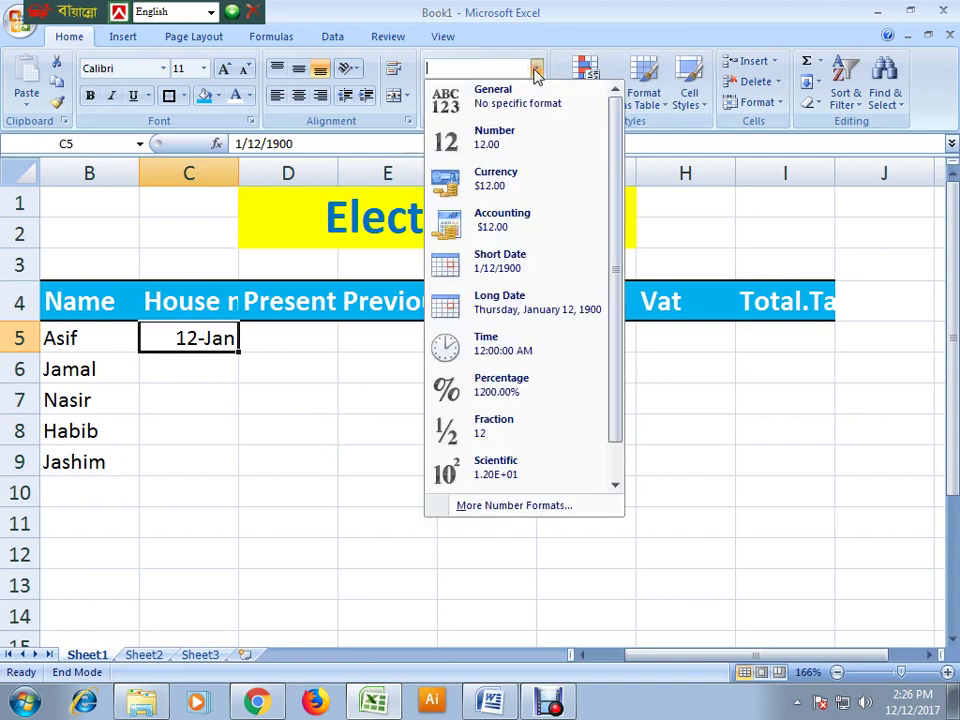
click(484, 507)
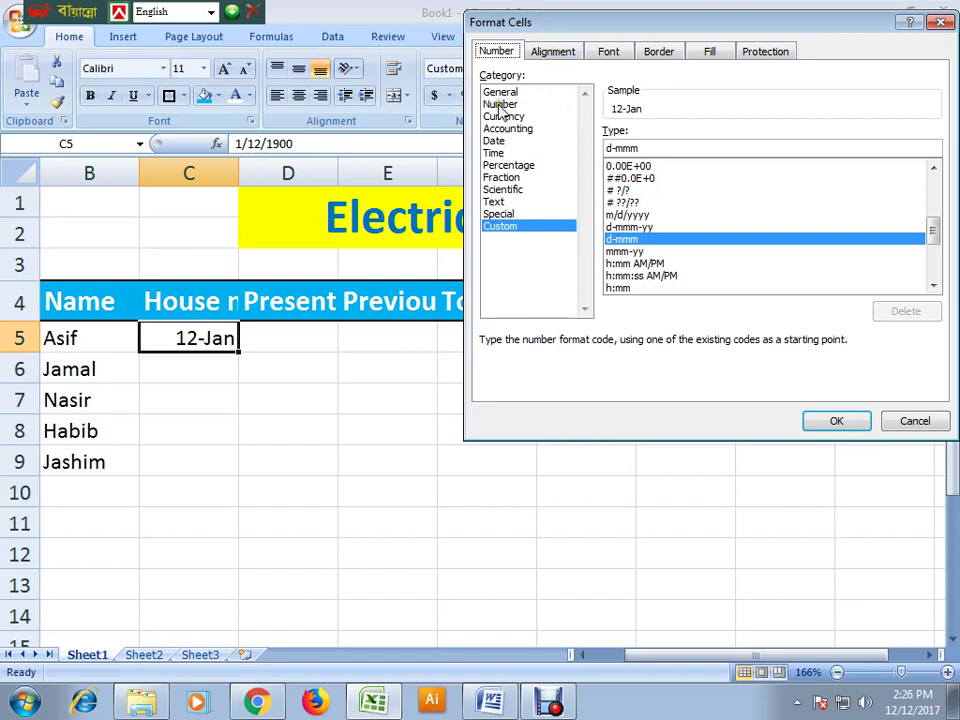
click(494, 204)
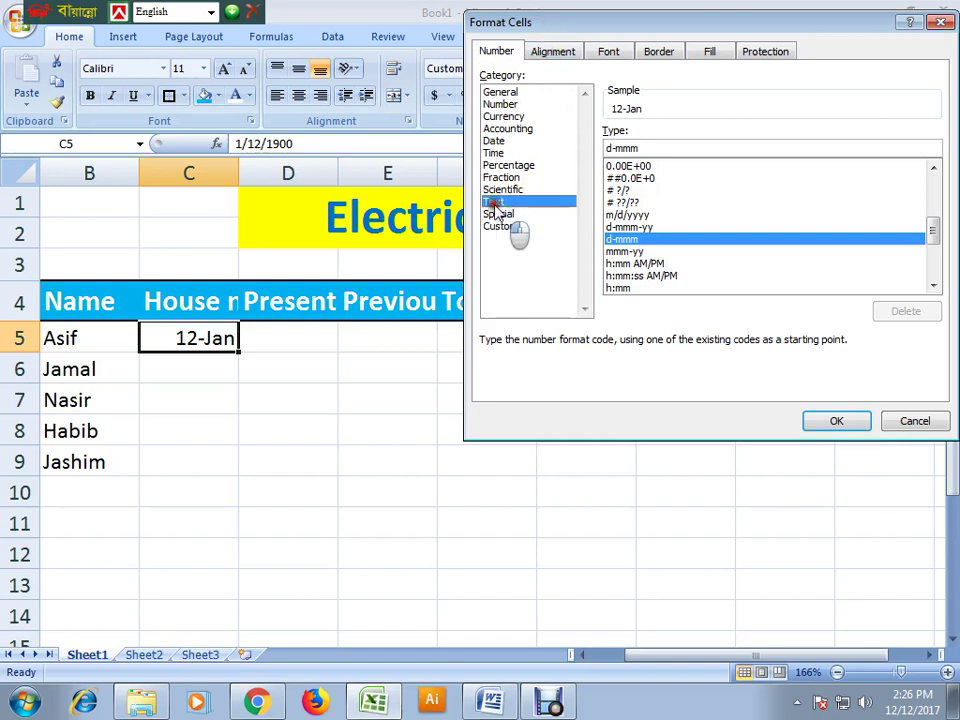
click(852, 425)
- Enter house numbers 12/10 in C5 and 10/10 in C6
click(345, 470)
click(180, 335)
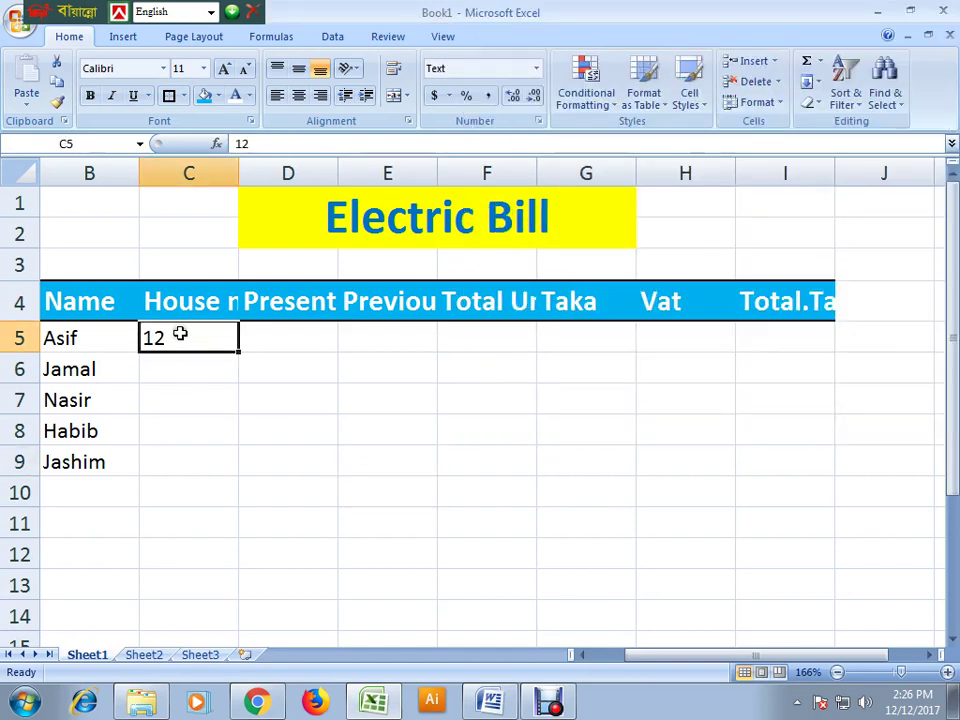
text(12/)
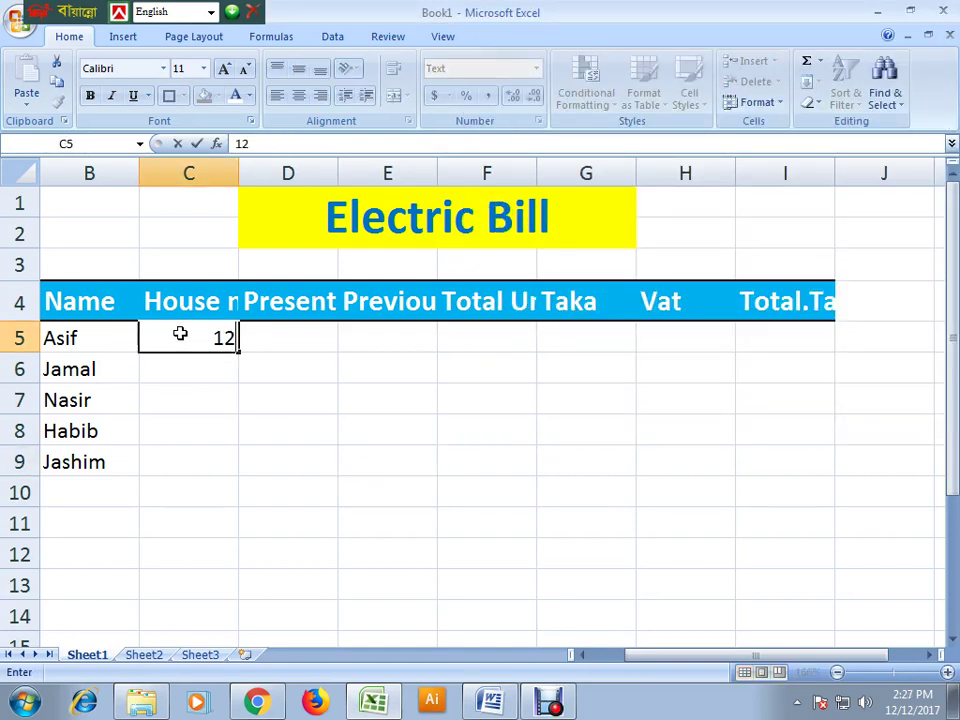
text(10)
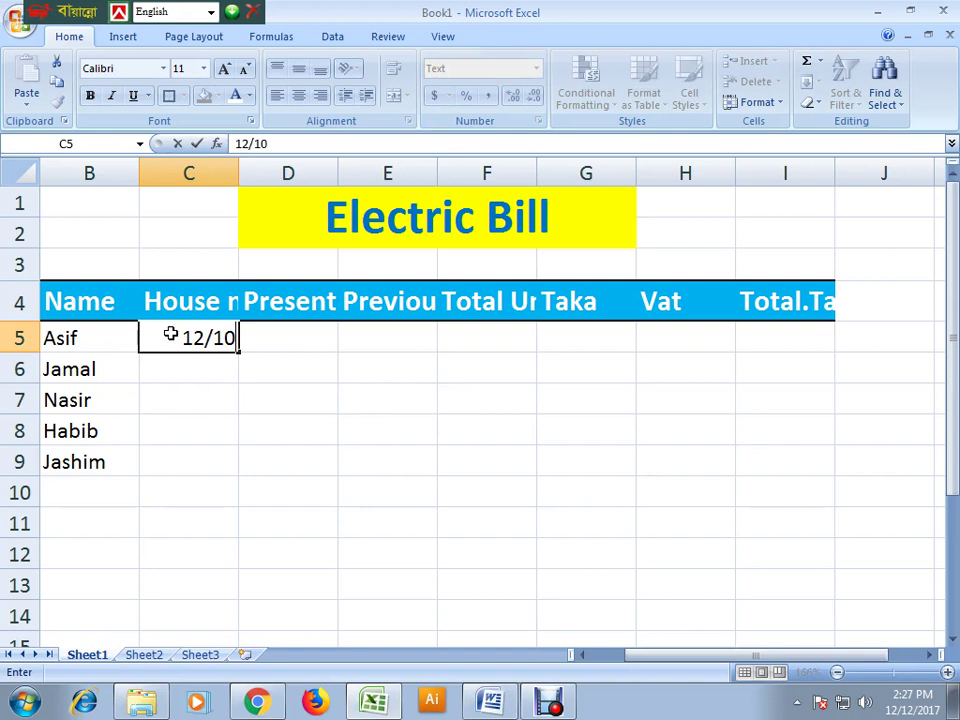
click(225, 491)
click(200, 345)
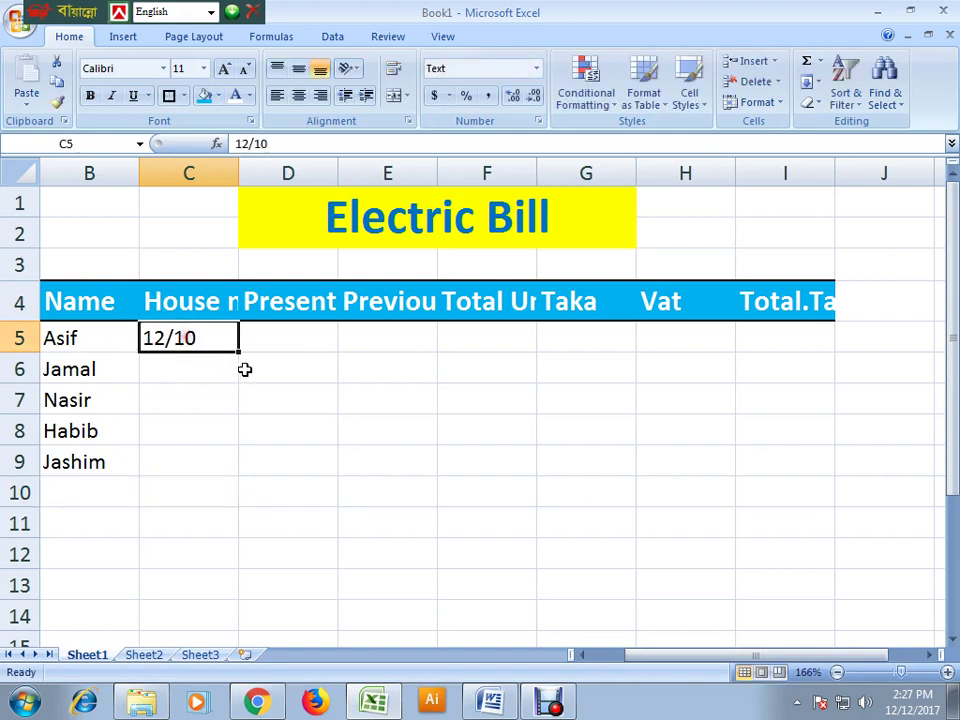
click(185, 398)
click(171, 360)
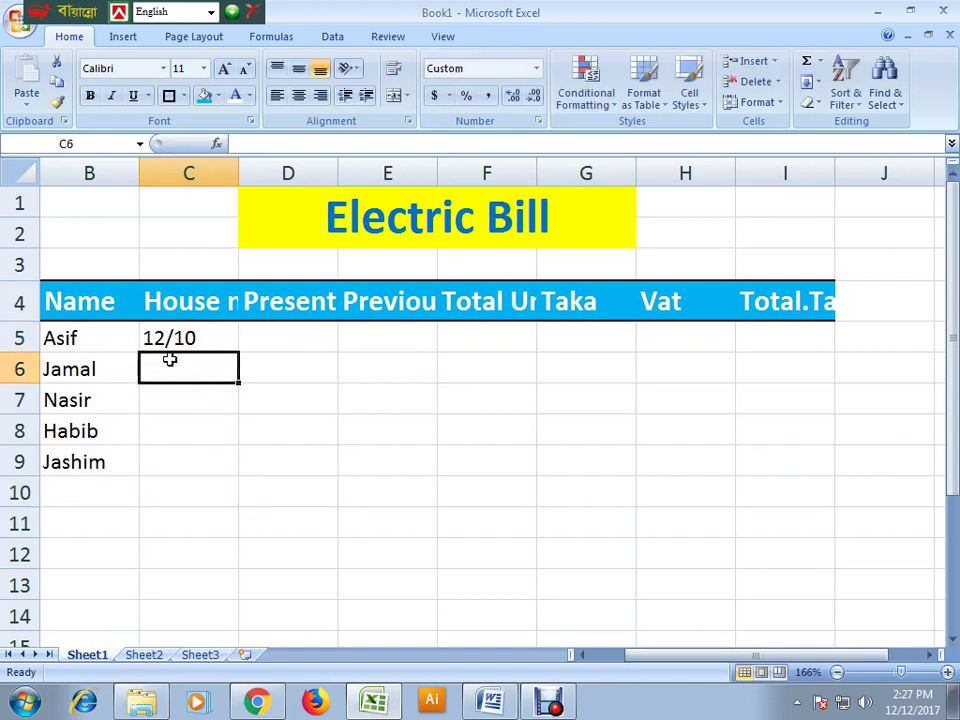
text(10/10)
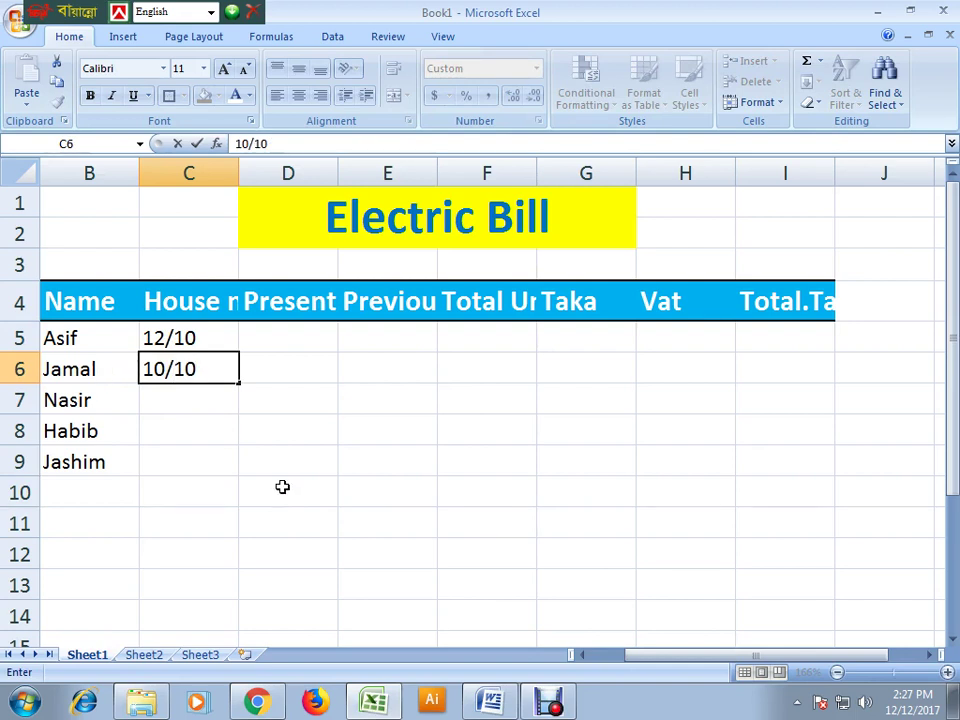
click(282, 487)
- Clear the date-converted house numbers from C6 and C5
click(190, 373)
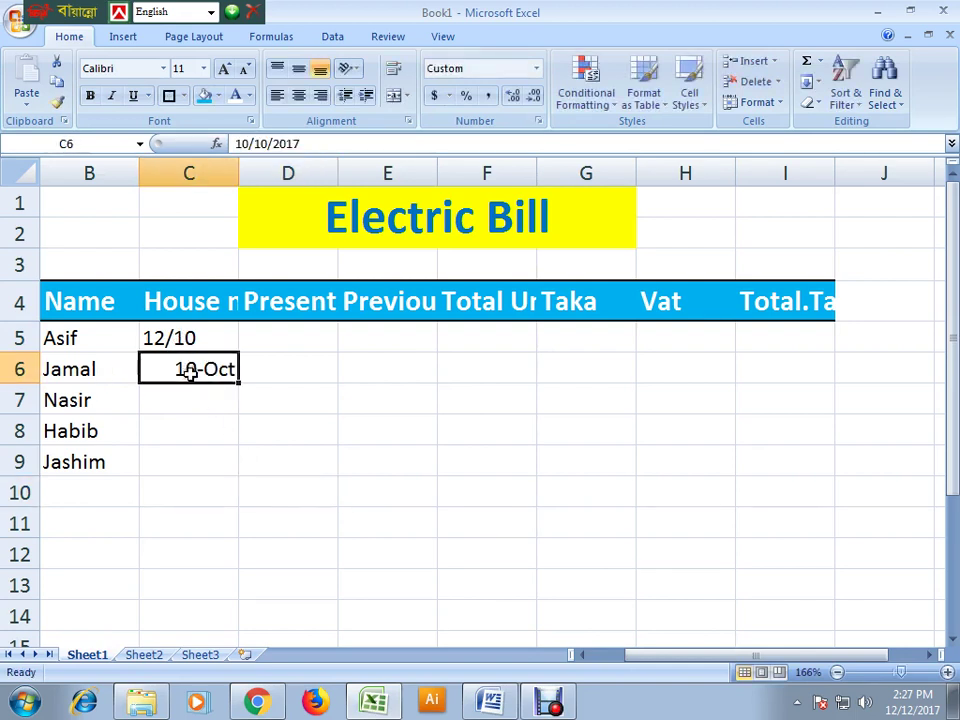
key(Delete)
click(165, 334)
key(Delete)
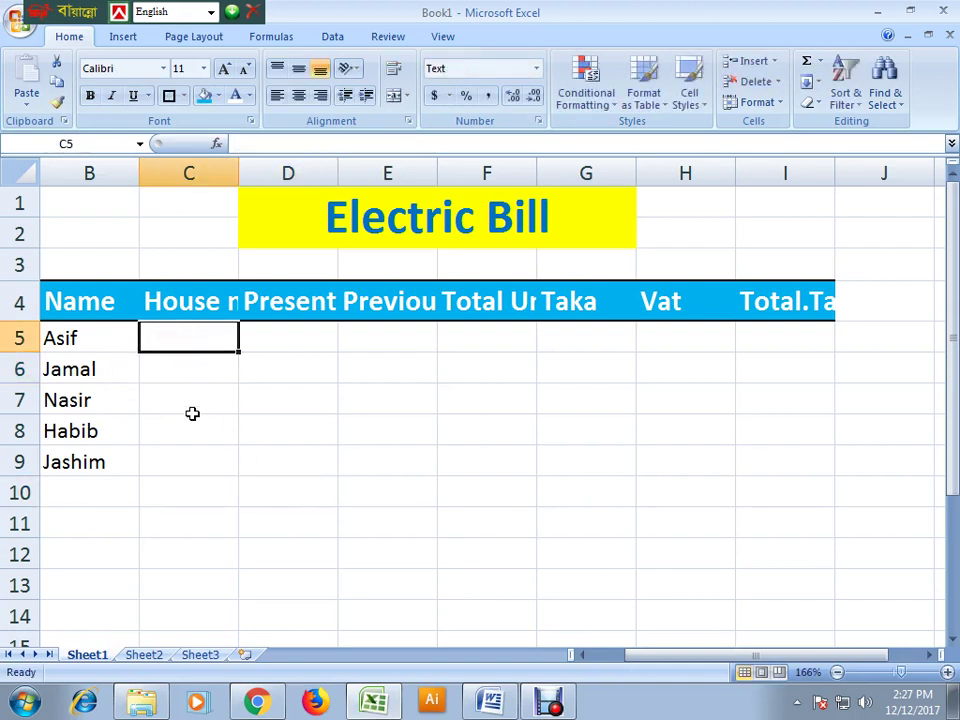
- Format the house number cells C5:C9 as Text
drag(191, 425, 191, 400)
drag(190, 339, 195, 454)
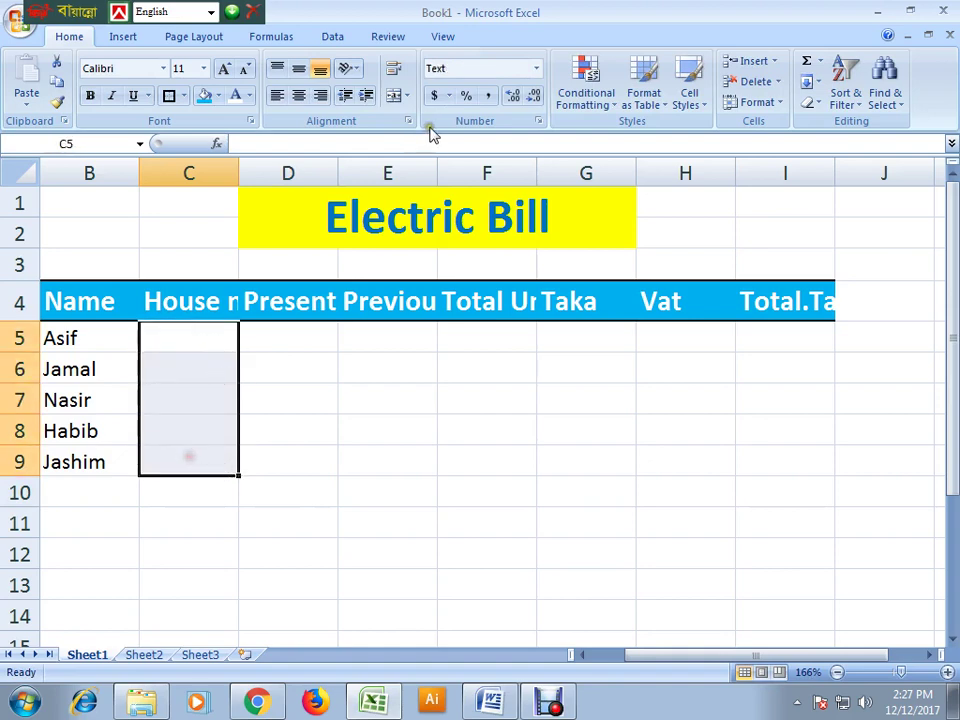
click(537, 70)
click(506, 506)
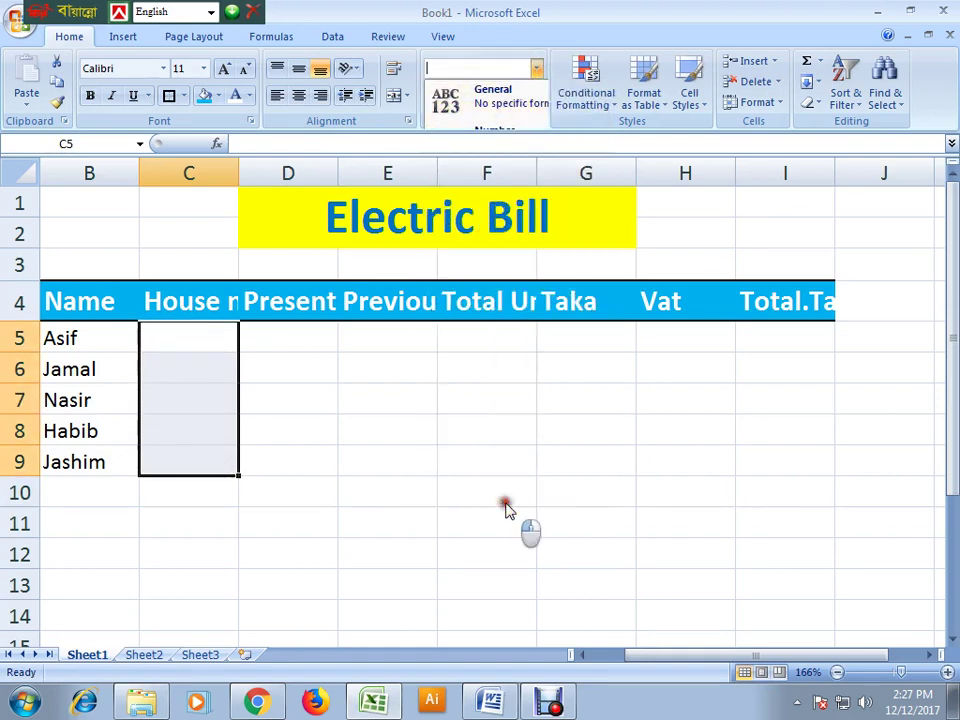
click(505, 202)
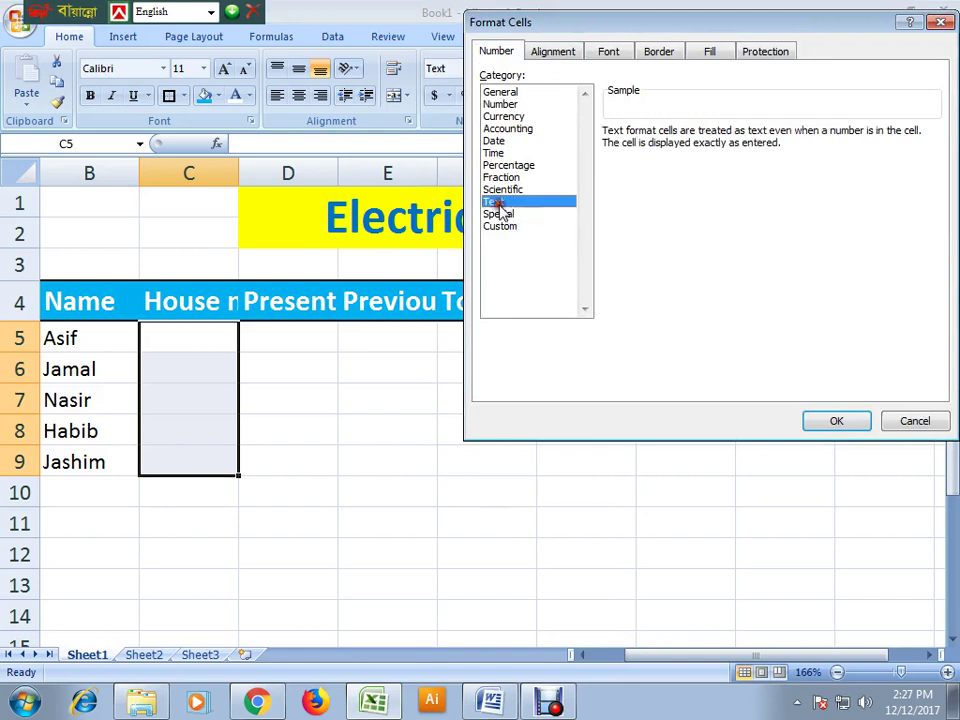
click(835, 422)
click(587, 485)
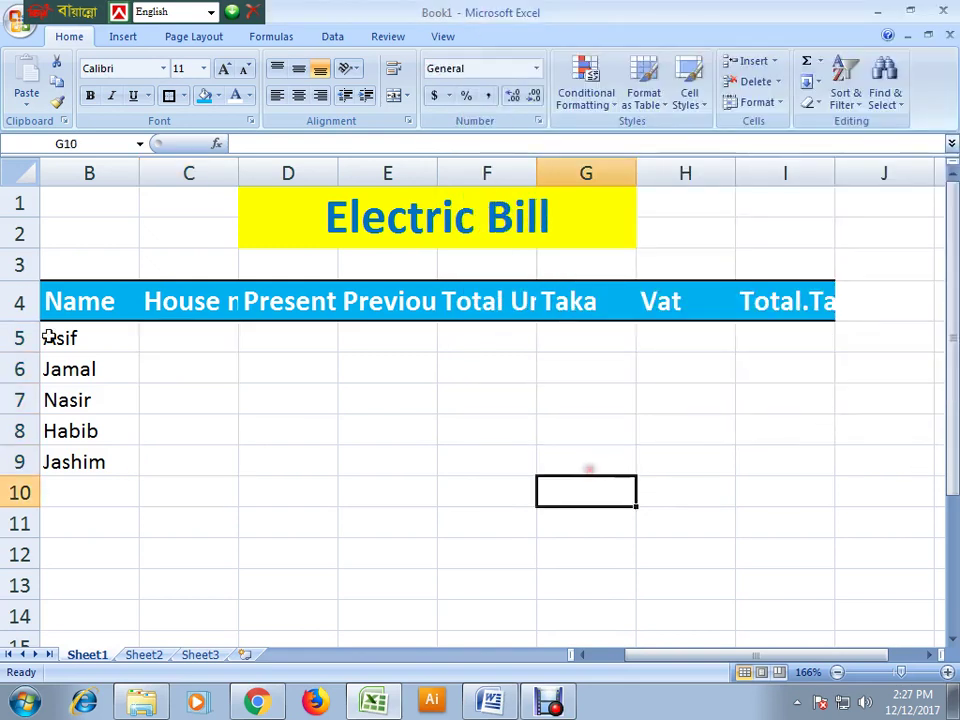
- Enter house numbers 10/12, 12/15, 20/26, 18/10 and 25/14 in C5:C9
click(174, 329)
text(10/12)
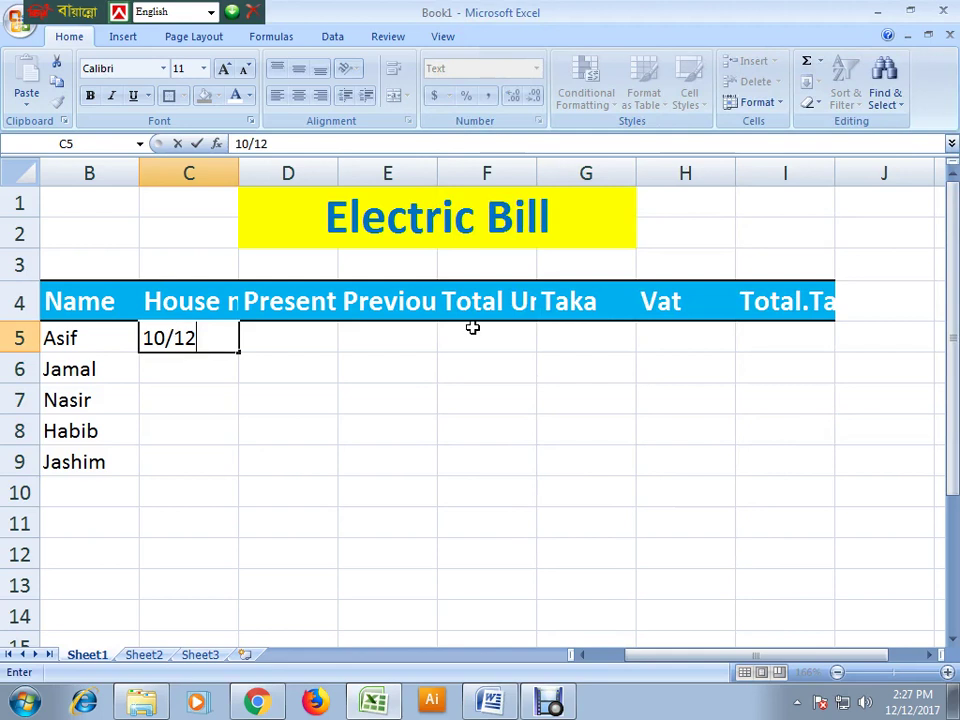
click(309, 491)
click(197, 370)
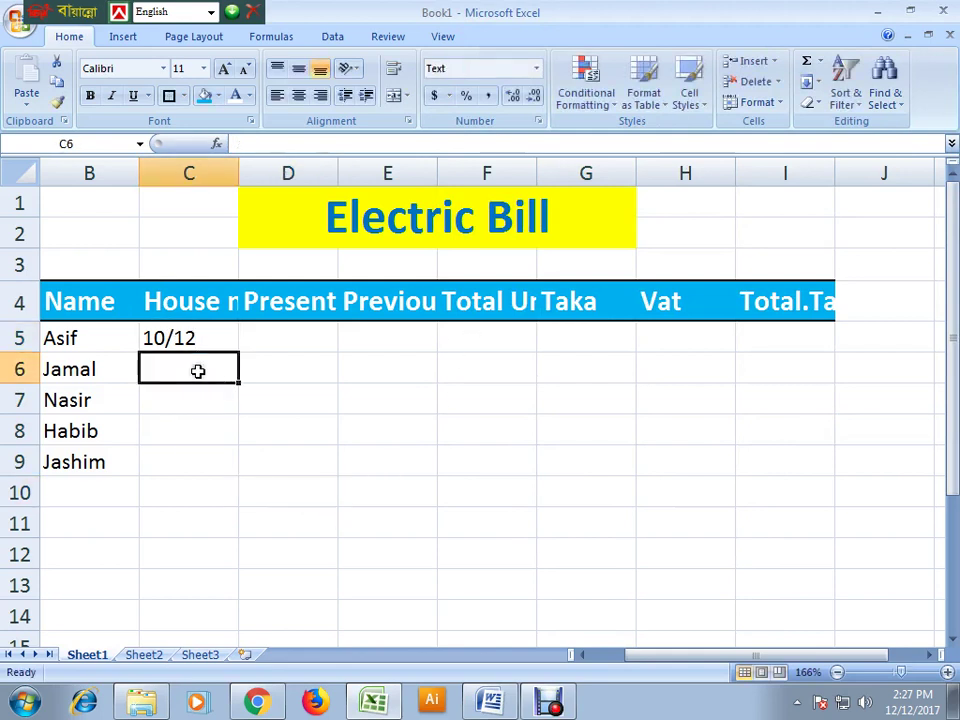
text(12/15)
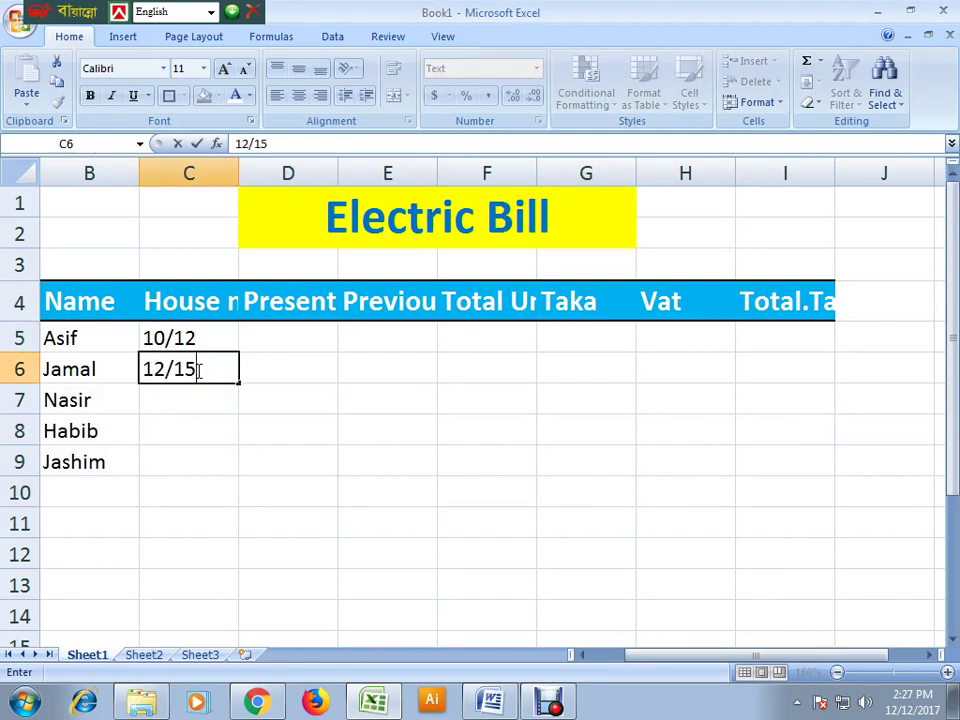
click(245, 512)
click(200, 390)
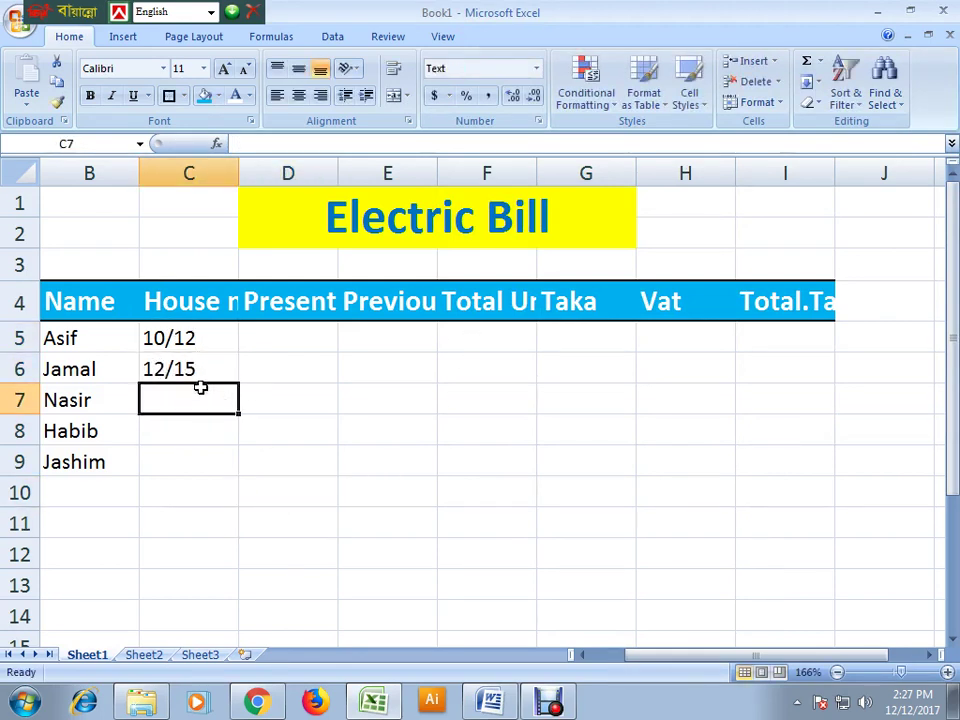
text(20/26)
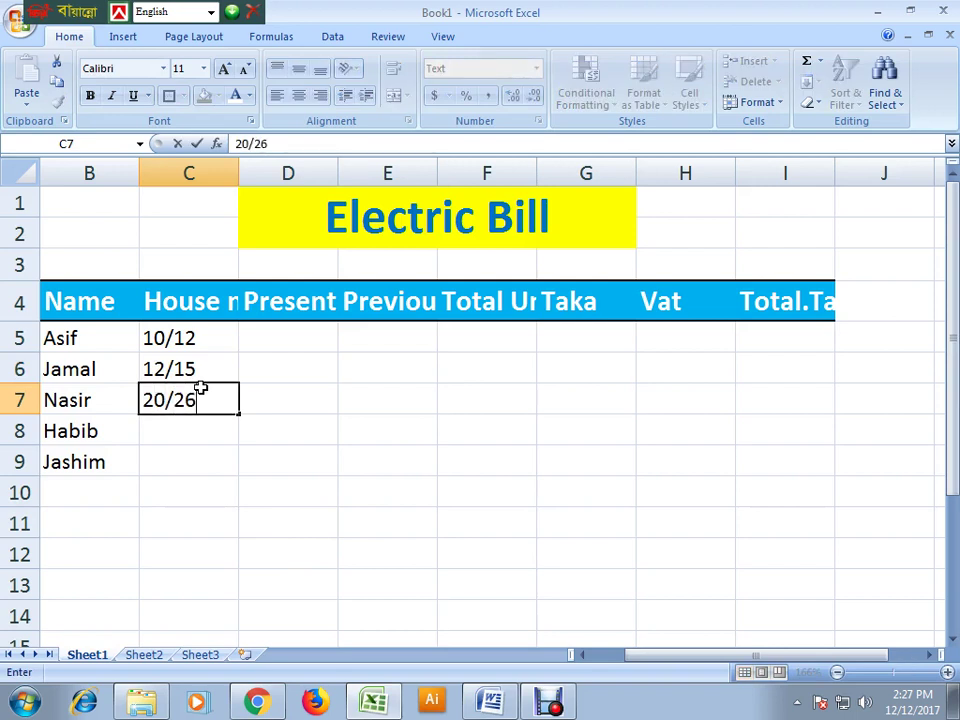
click(242, 510)
click(172, 437)
text(18)
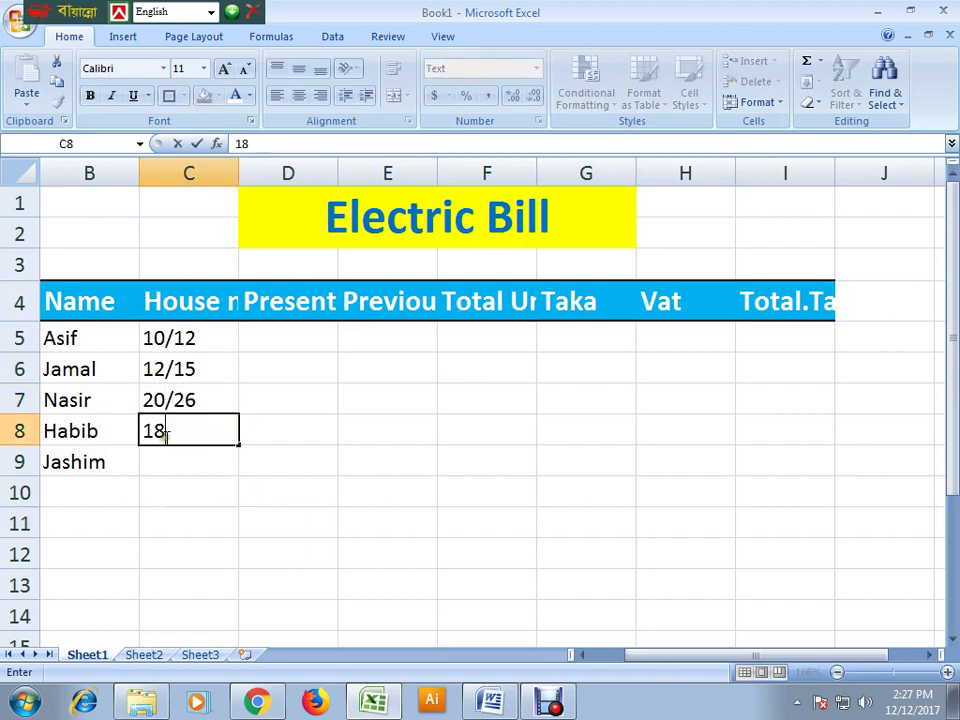
text(/10)
click(212, 553)
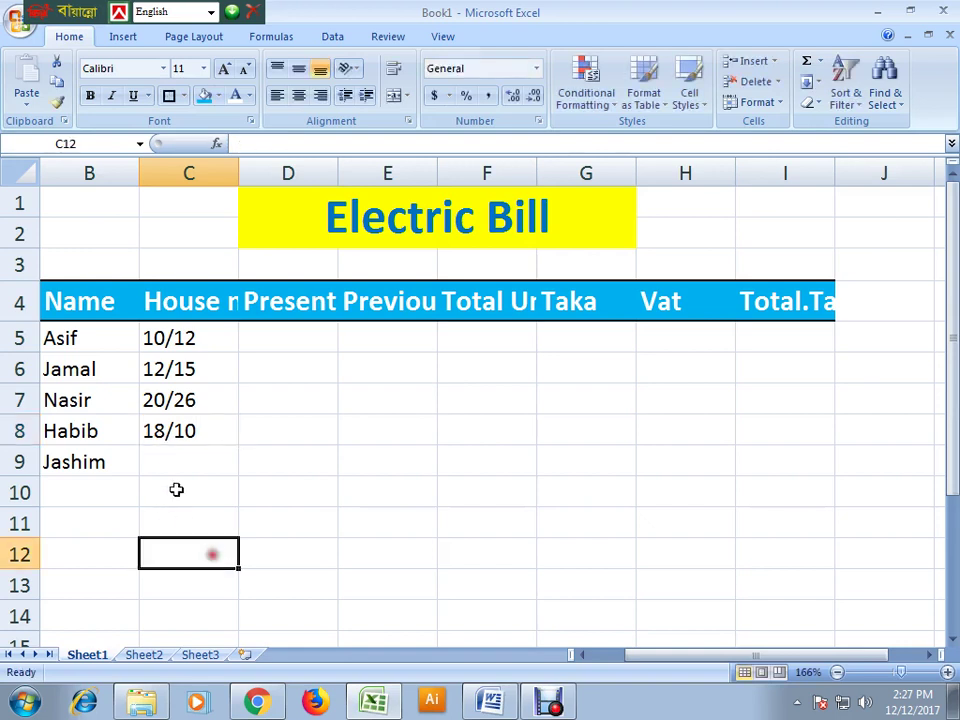
click(150, 461)
text(25/1)
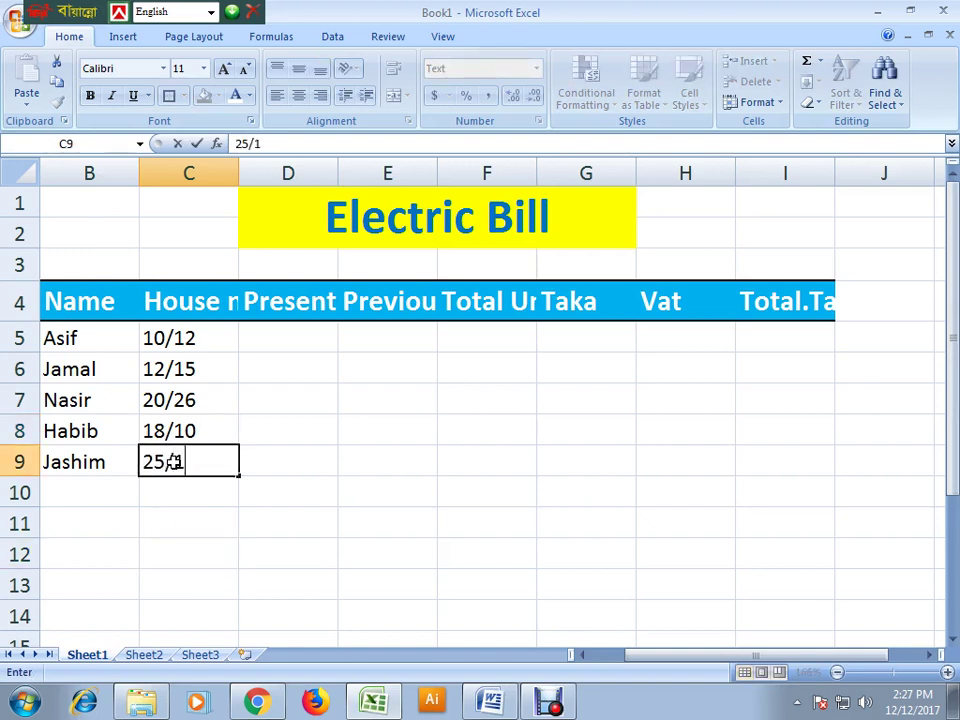
text(4)
click(300, 530)
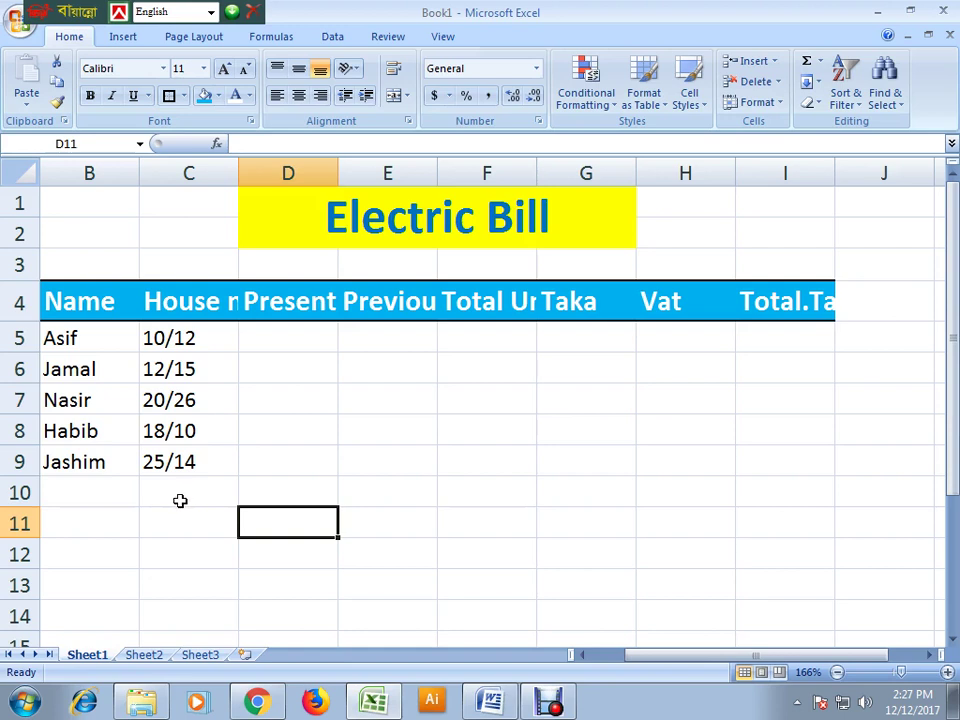
click(285, 335)
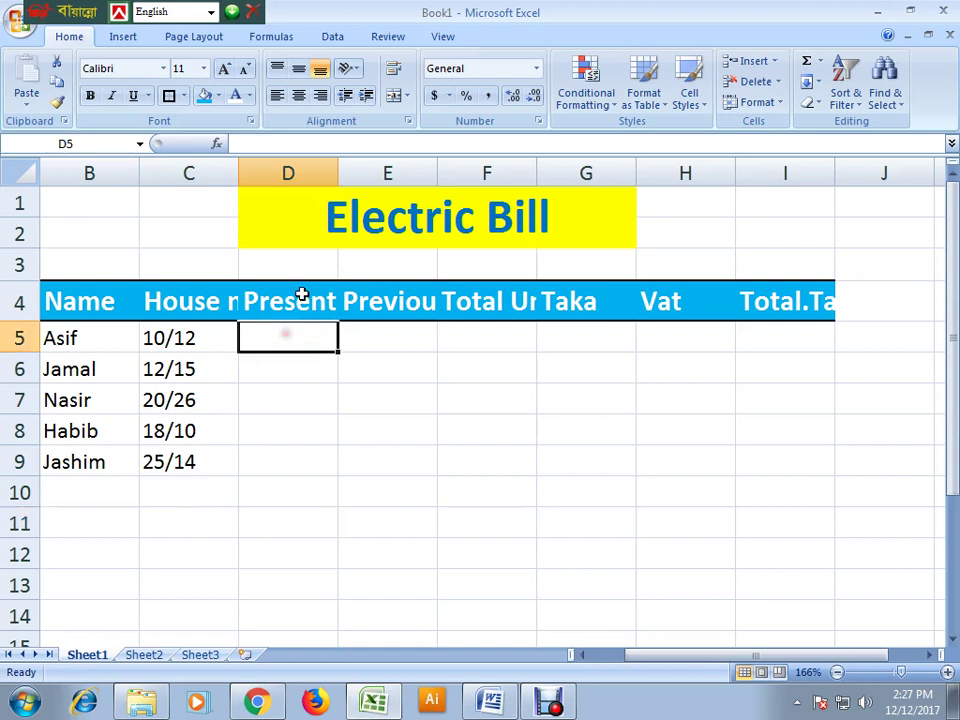
click(300, 298)
click(300, 430)
click(298, 338)
click(279, 395)
- Enter present reading 1240 in D5 and previous reading 1025 in E5
click(288, 336)
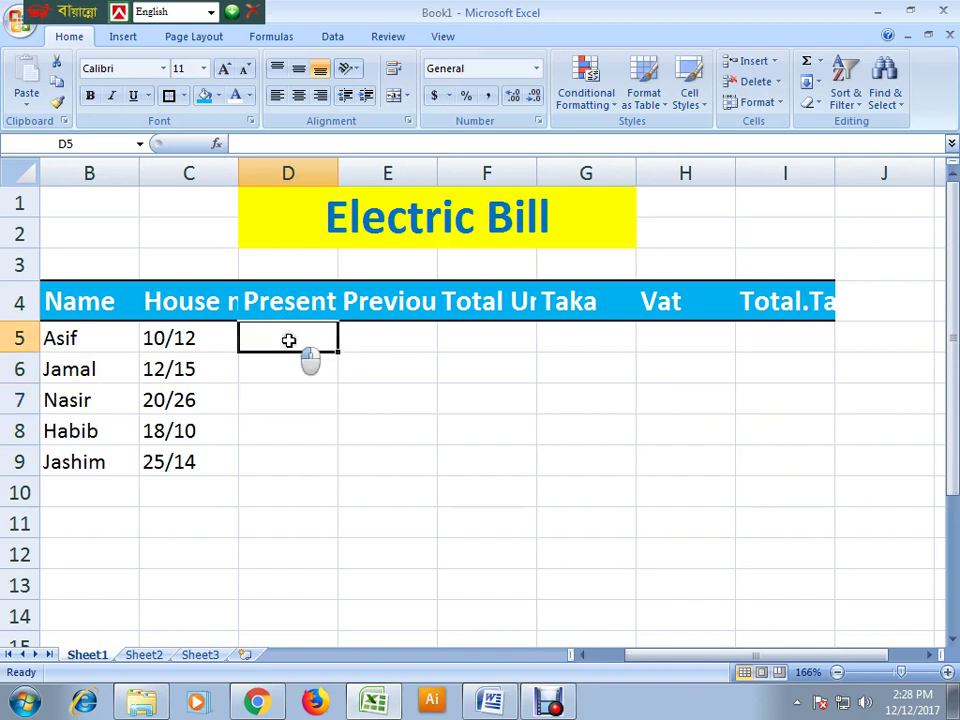
text(124)
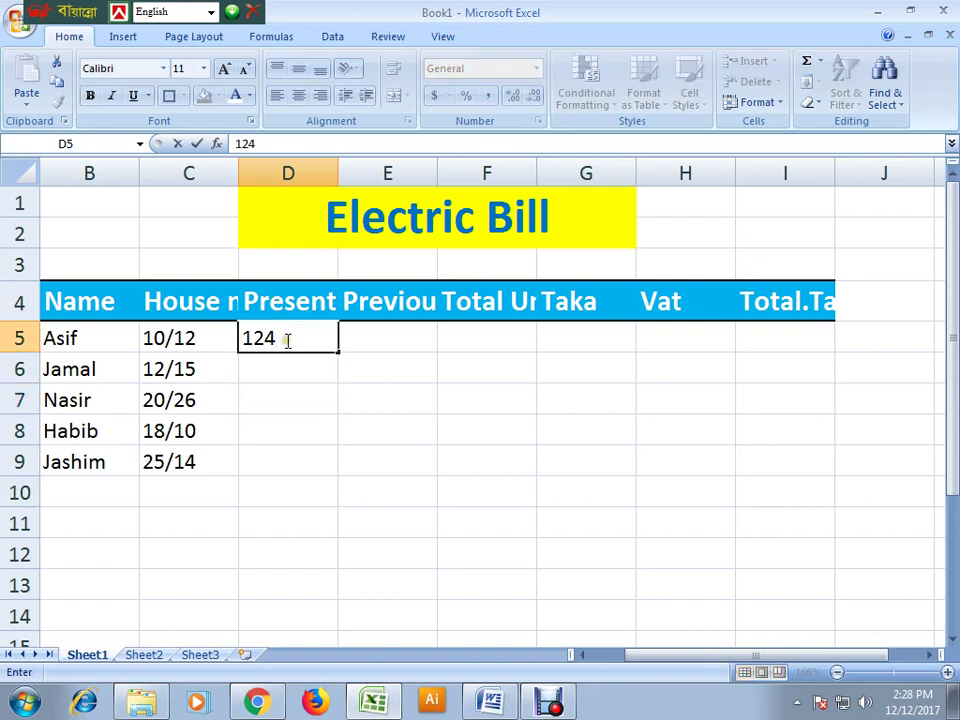
text(0)
click(393, 345)
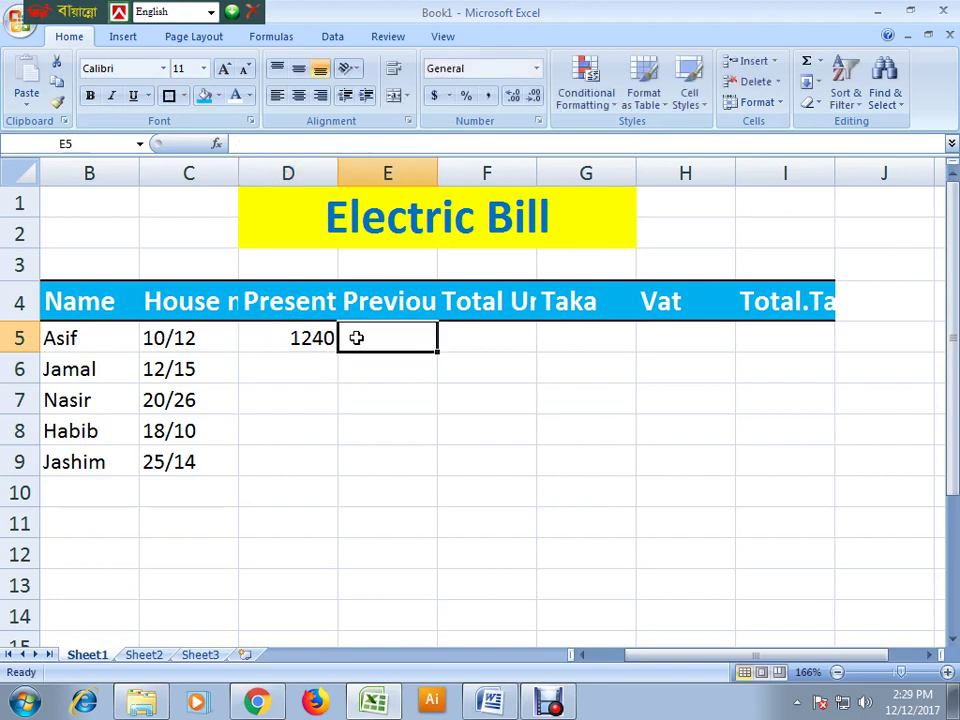
click(318, 339)
click(381, 339)
text(1025)
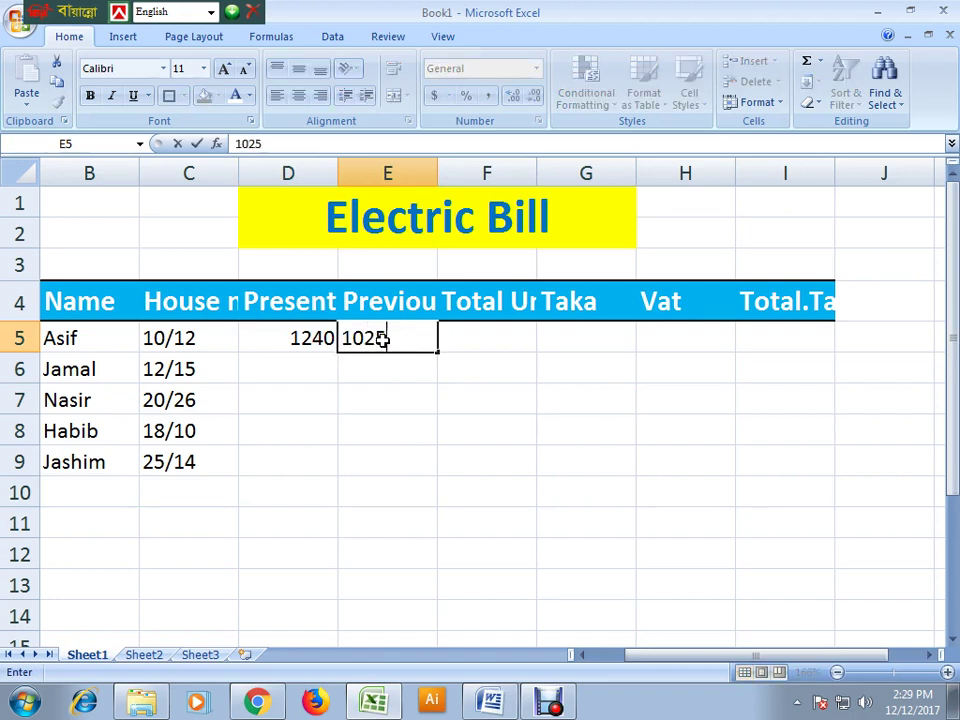
click(399, 488)
- Select Total Units cell F5 and begin editing it for a formula
click(510, 332)
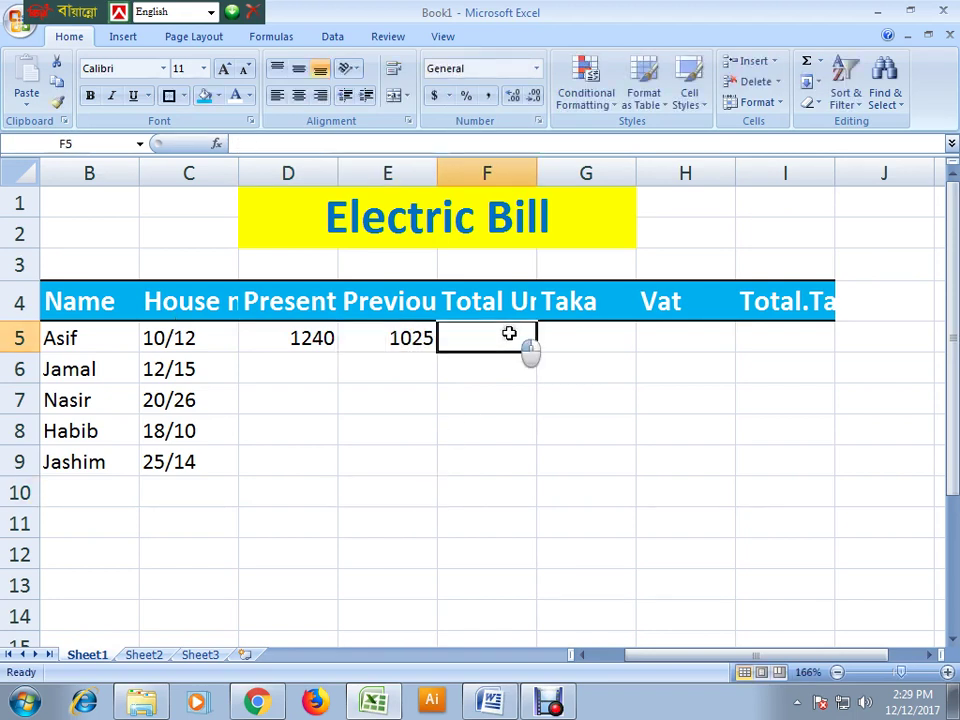
click(315, 337)
click(428, 340)
click(474, 334)
double_click(474, 334)
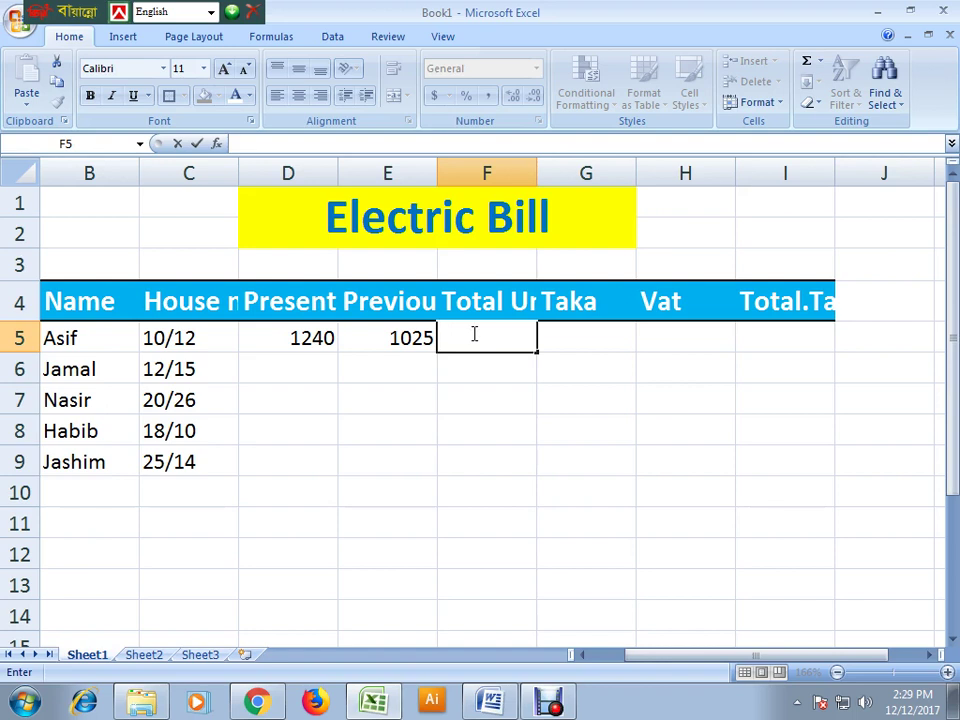
- Enter the Total Units formula =SUM(D5-E5) in F5
text(=sum()
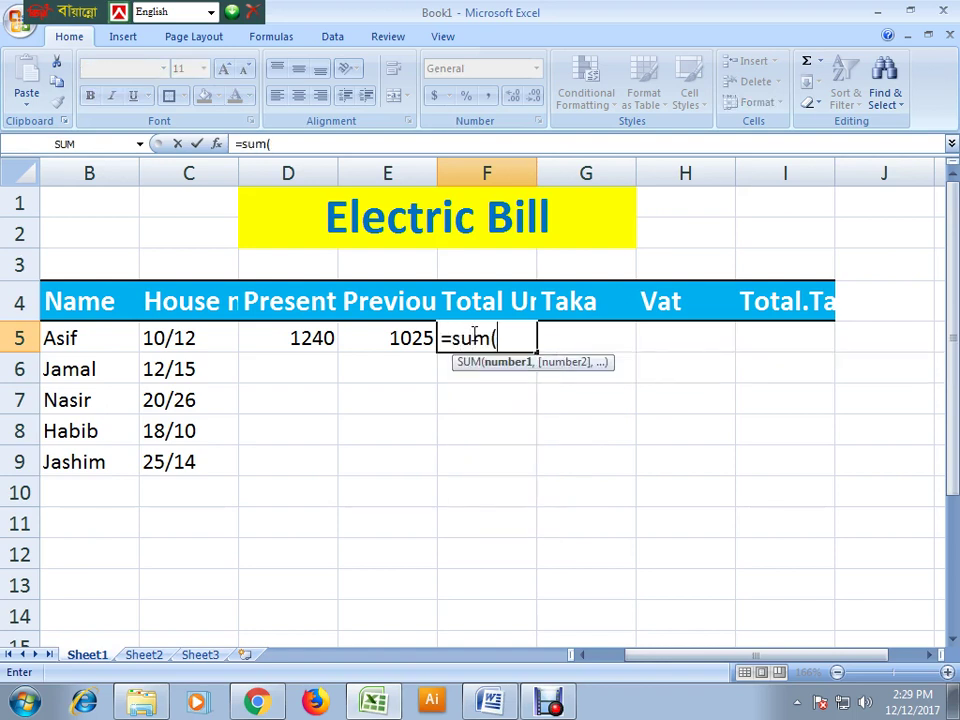
click(315, 342)
text(-)
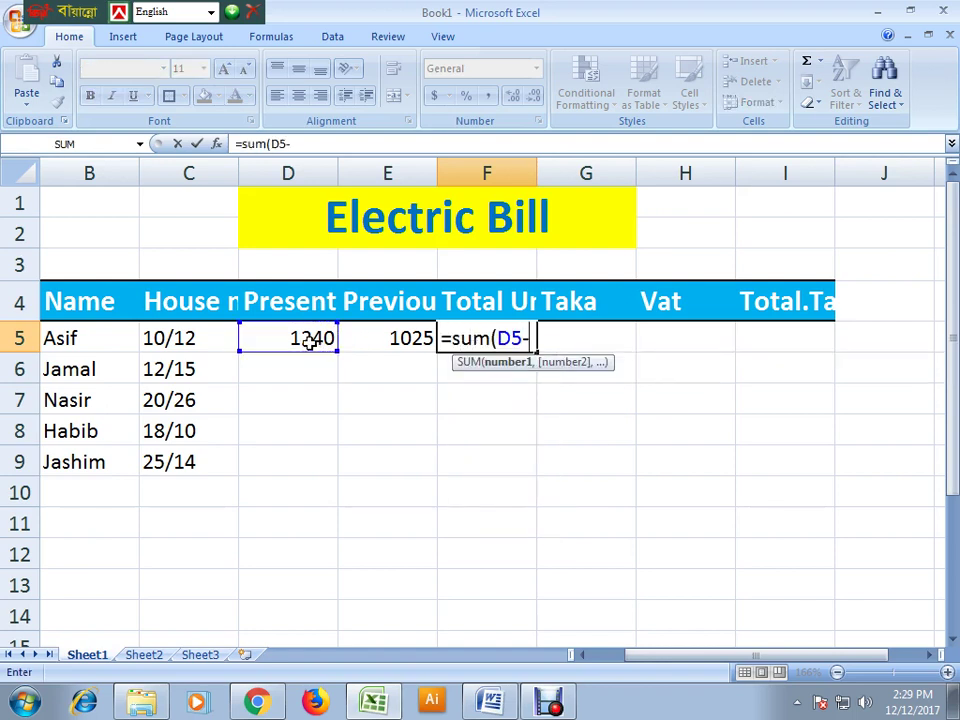
click(377, 343)
text())
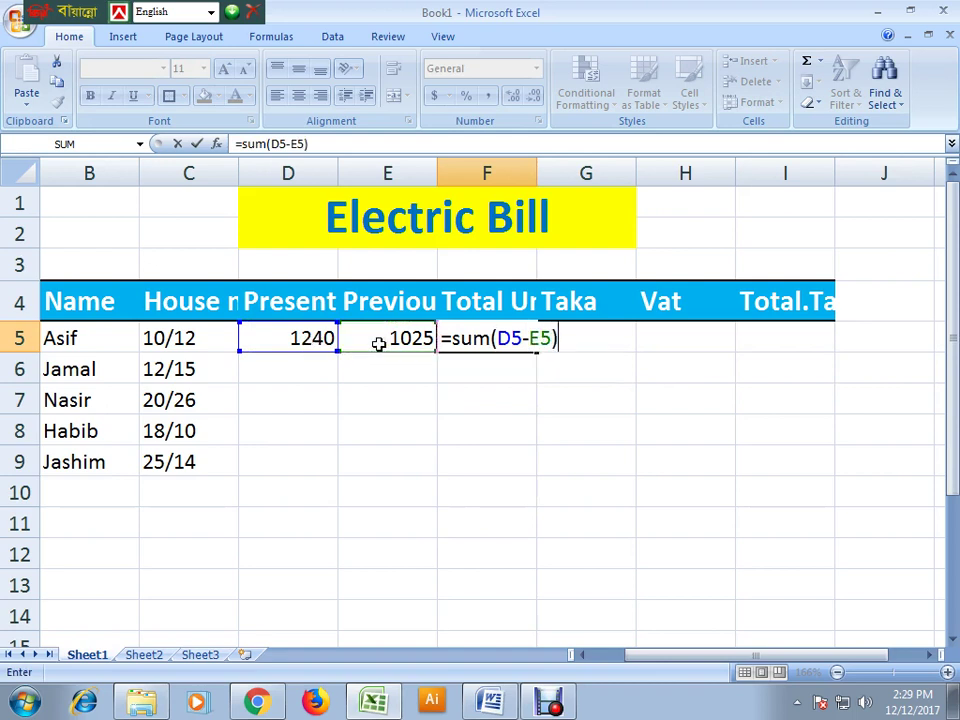
key(Return)
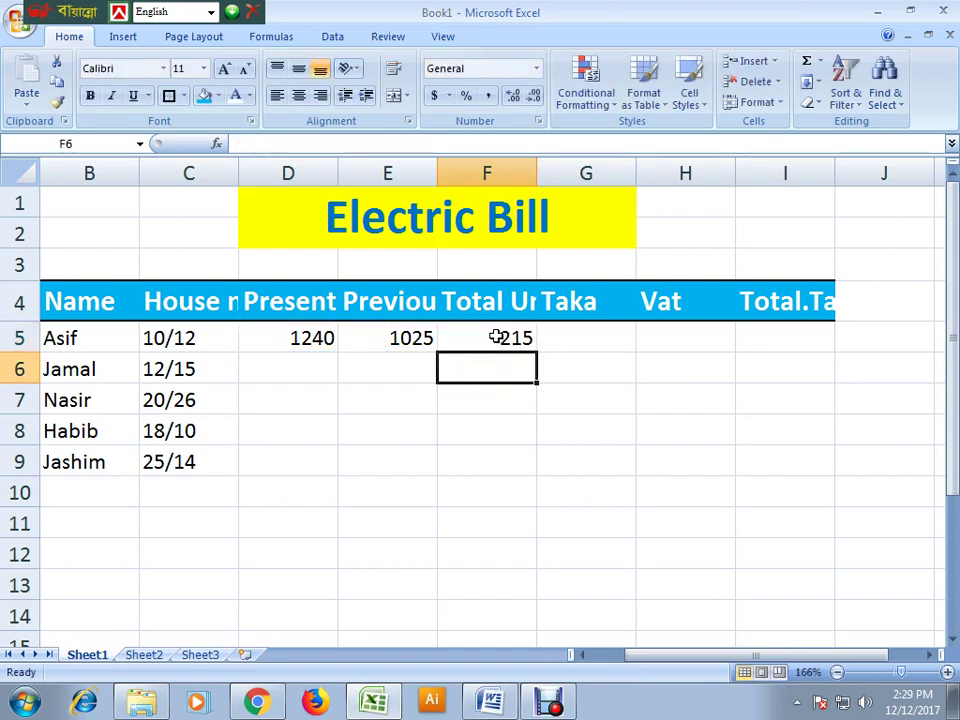
click(496, 337)
click(310, 339)
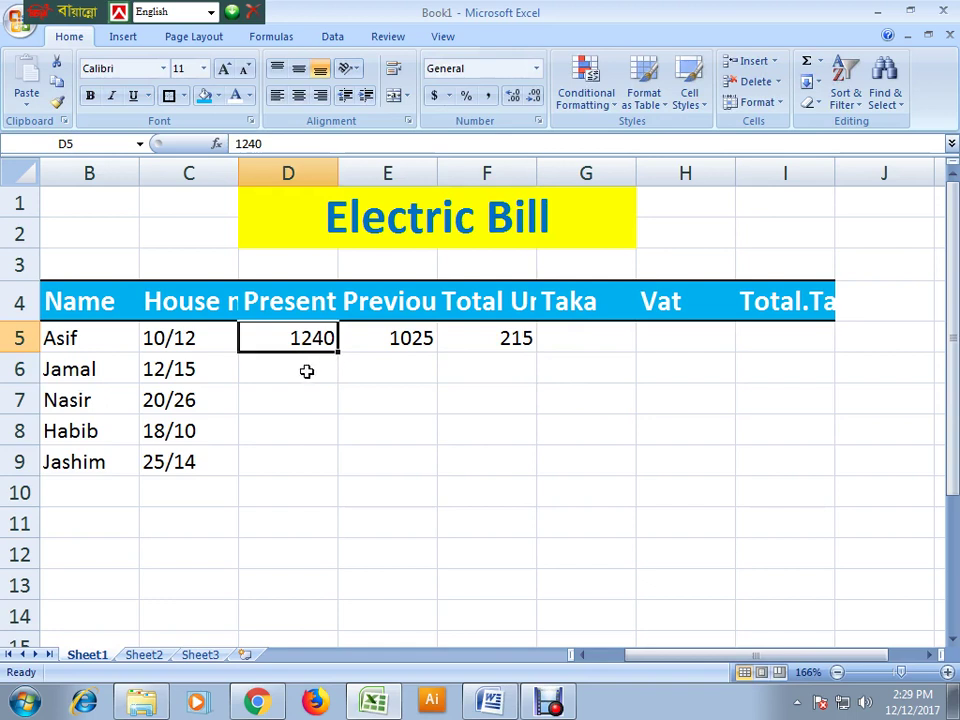
- Enter present reading 1203 in D6 and previous reading 1120 in E6
click(303, 366)
text(1)
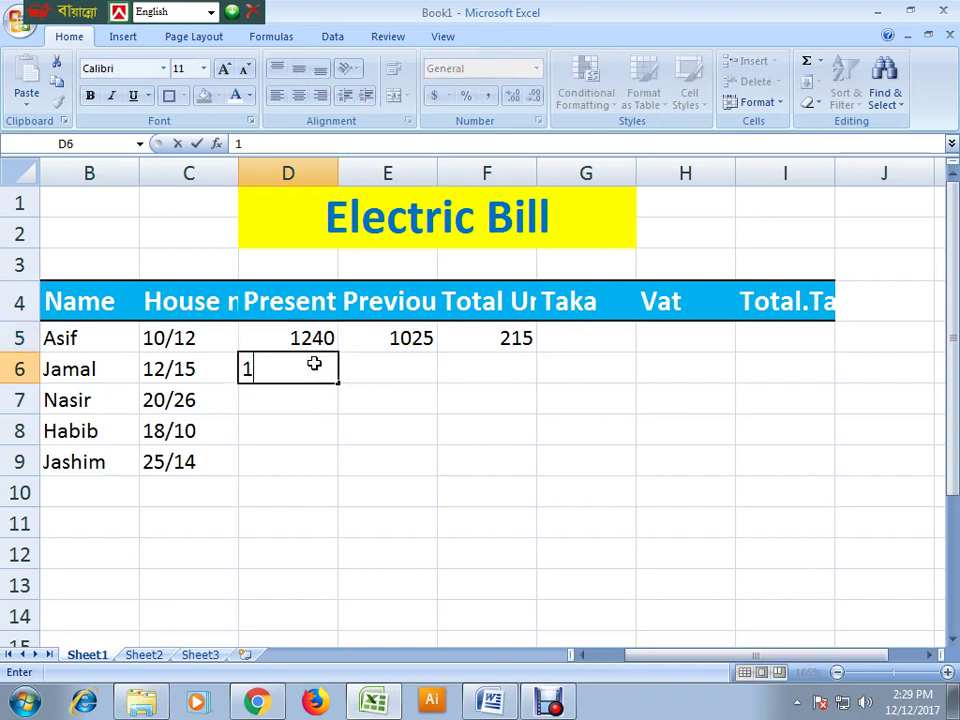
text(203)
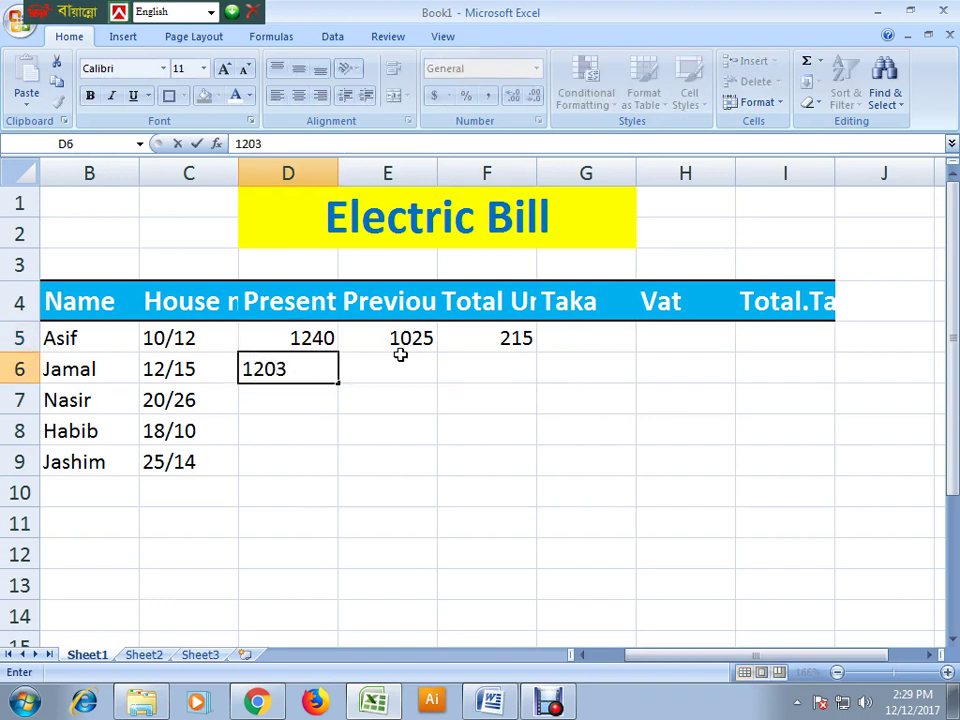
click(401, 367)
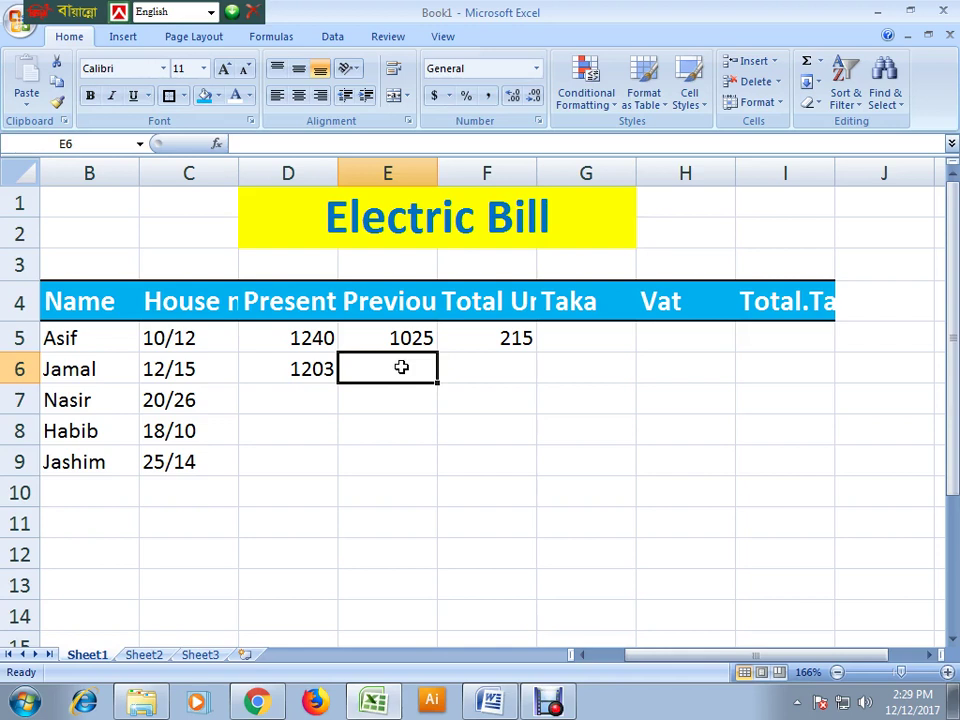
text(1120)
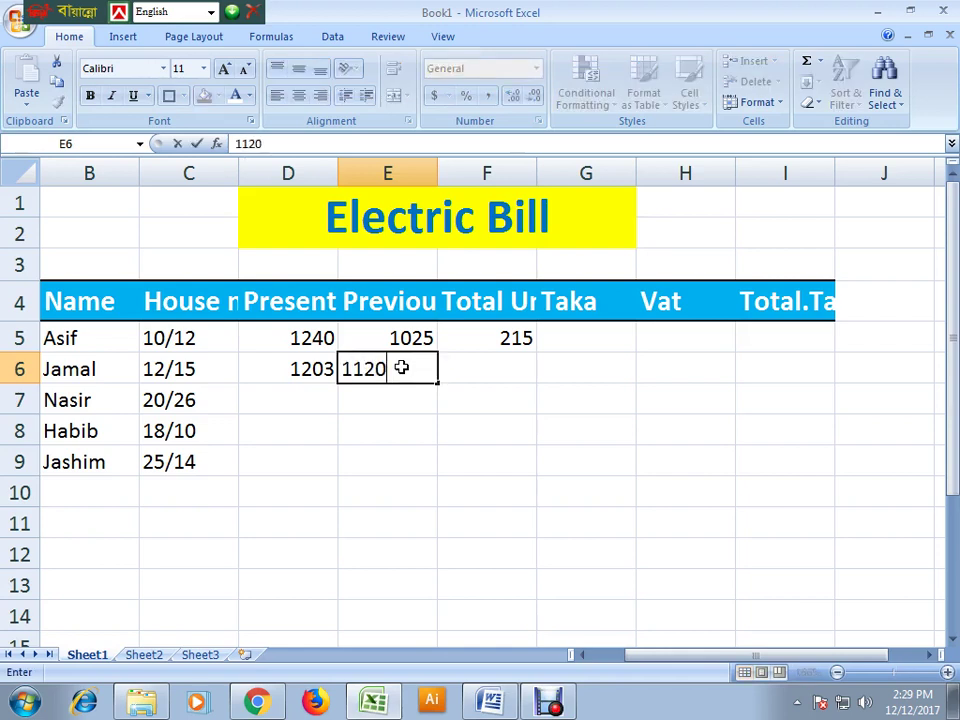
click(404, 487)
- Copy the F5 Total Units formula down through F9
click(497, 336)
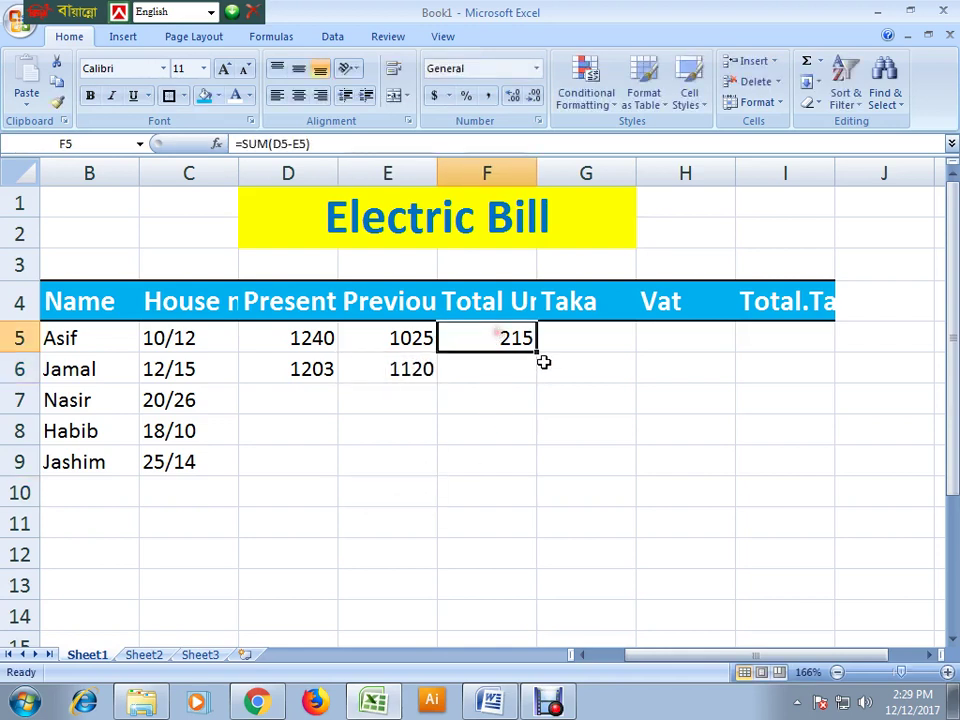
drag(537, 350, 553, 476)
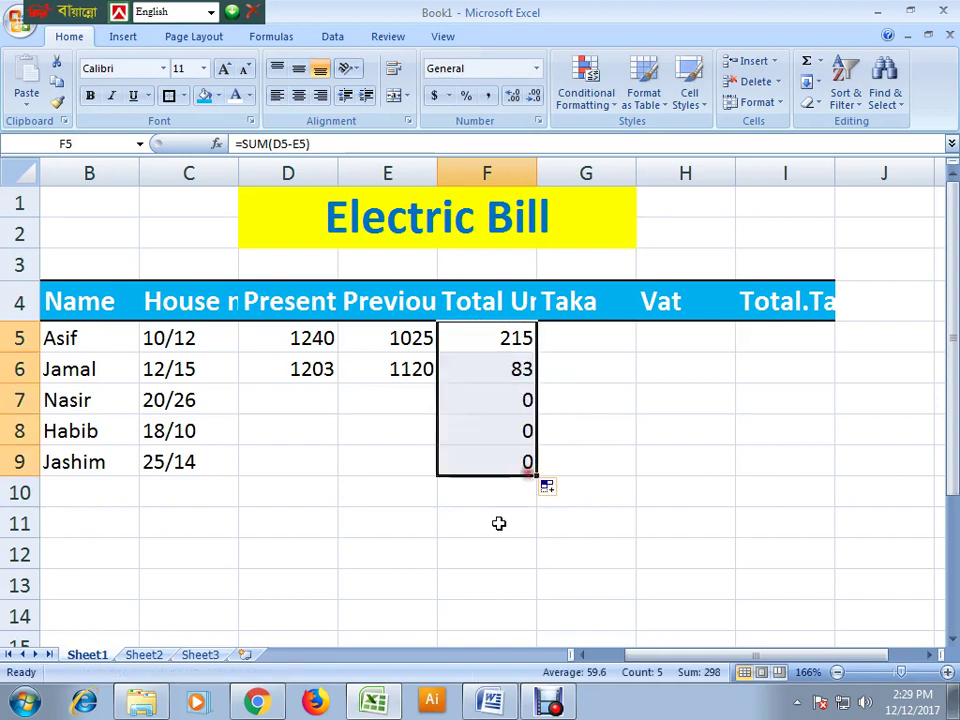
click(409, 548)
click(525, 366)
- Enter readings 4587/4400 in row 7 and 66/10 in row 8
click(323, 397)
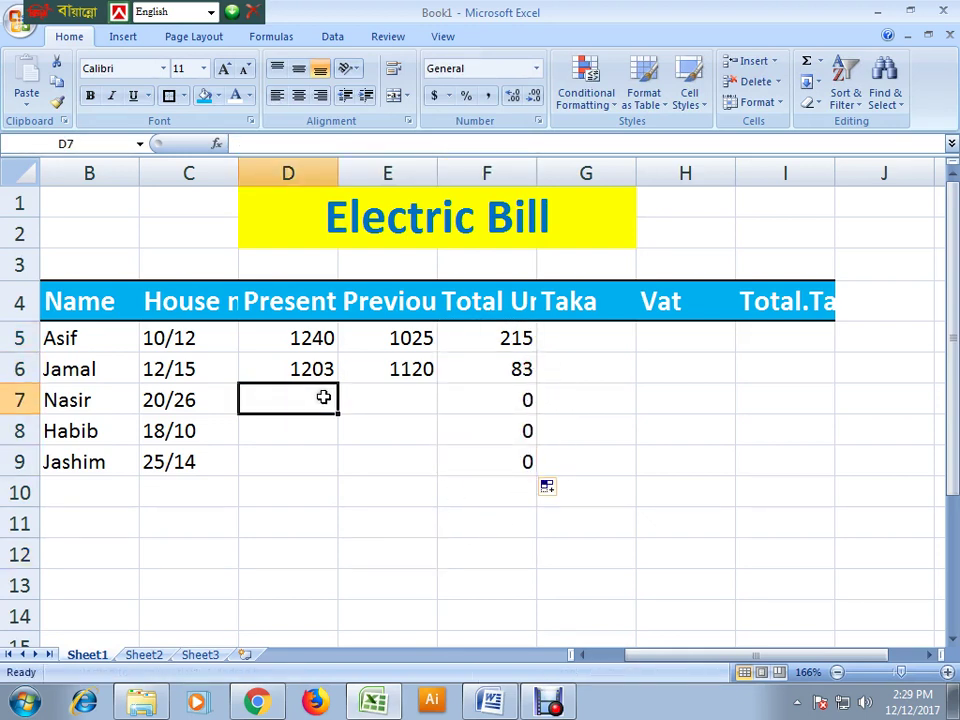
text(4587)
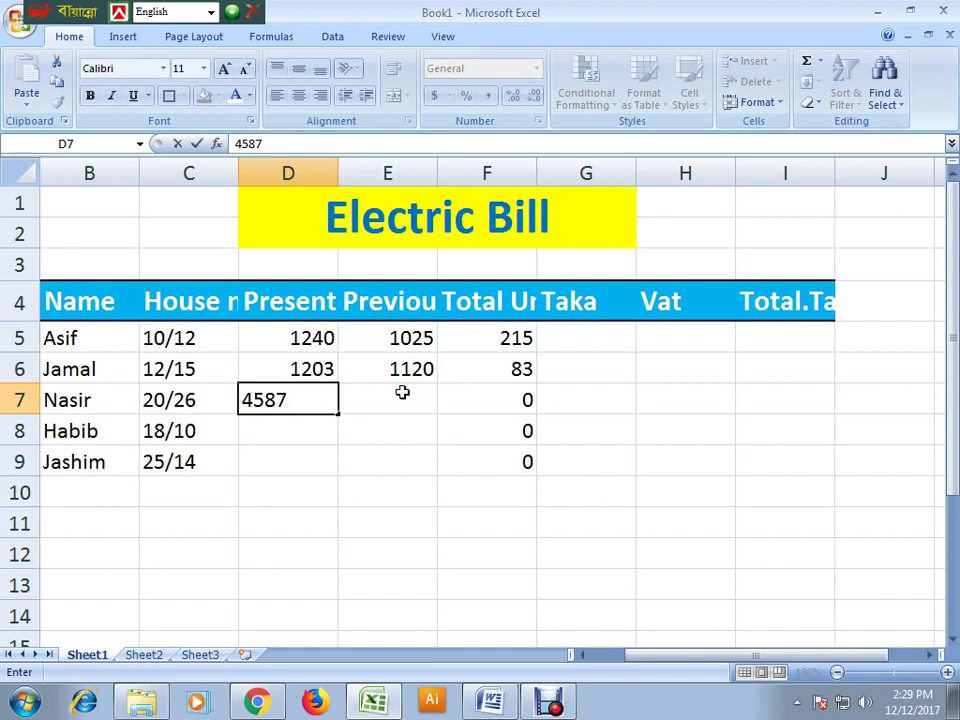
click(410, 401)
text(4)
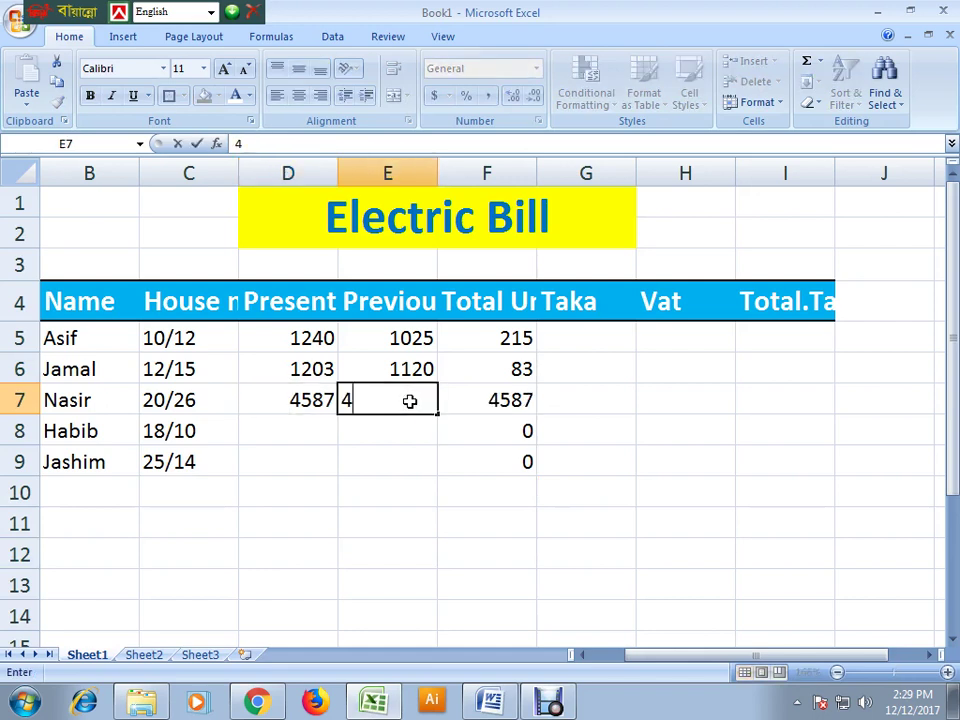
text(400)
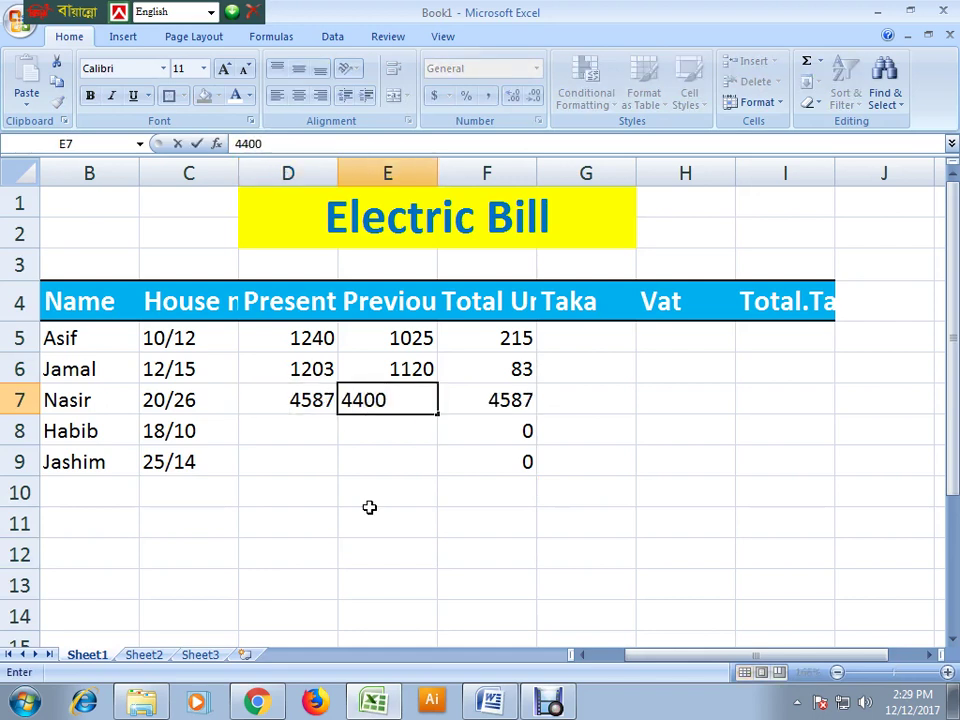
click(371, 583)
click(510, 403)
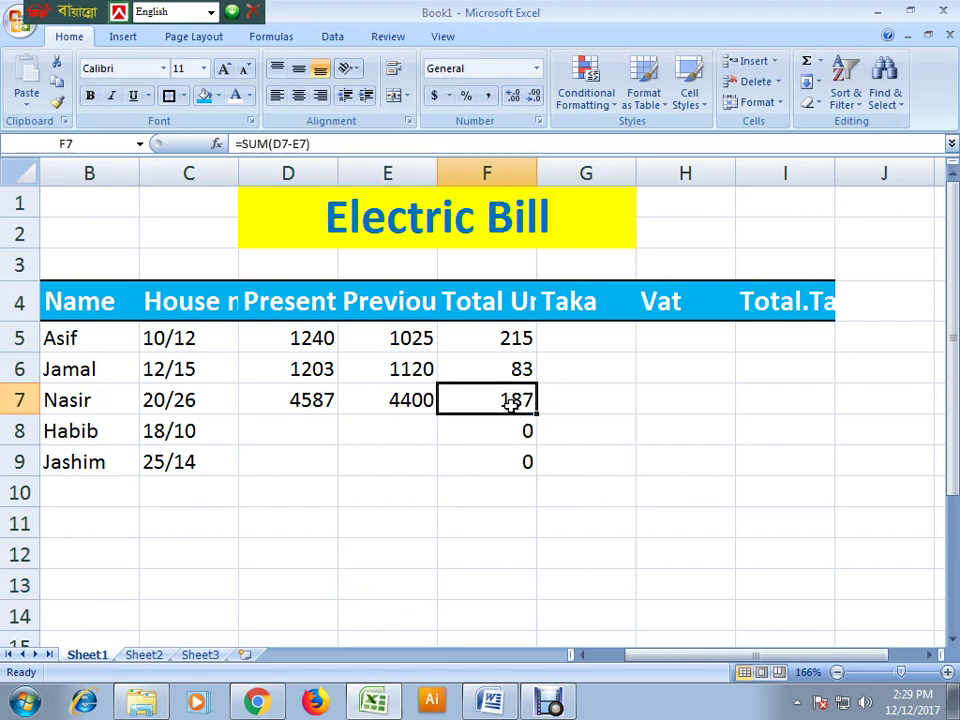
click(285, 429)
text(66)
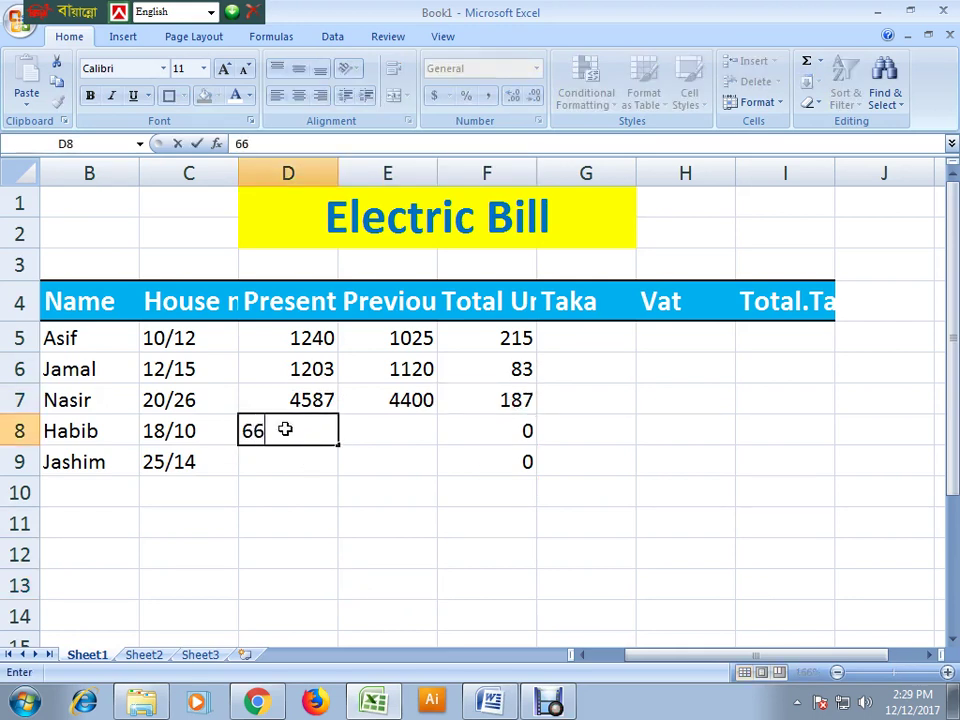
key(Tab)
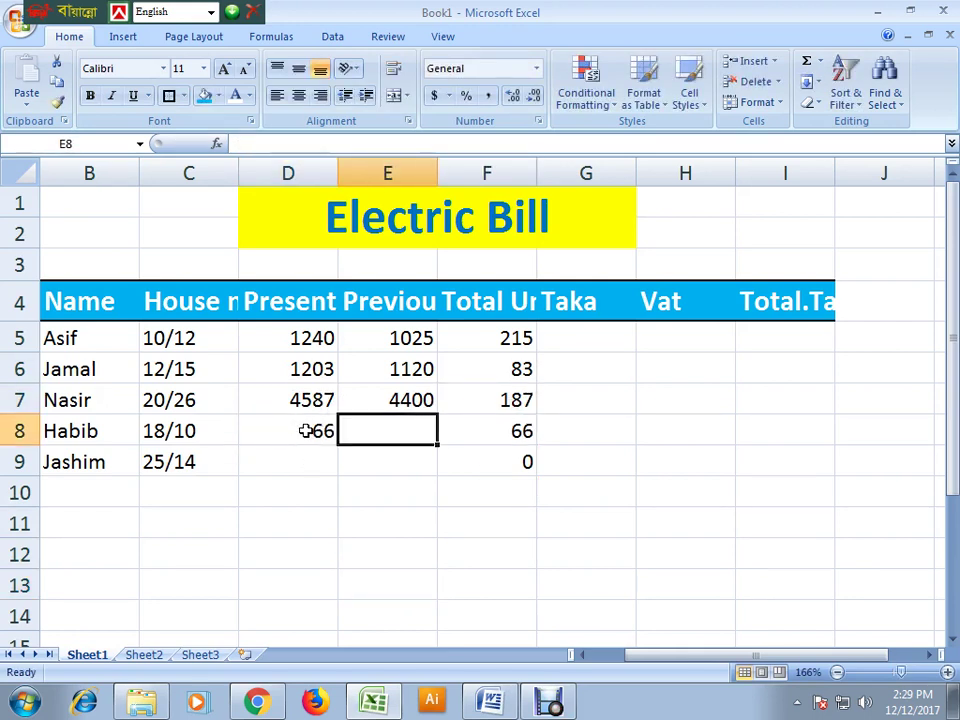
text(10)
click(321, 533)
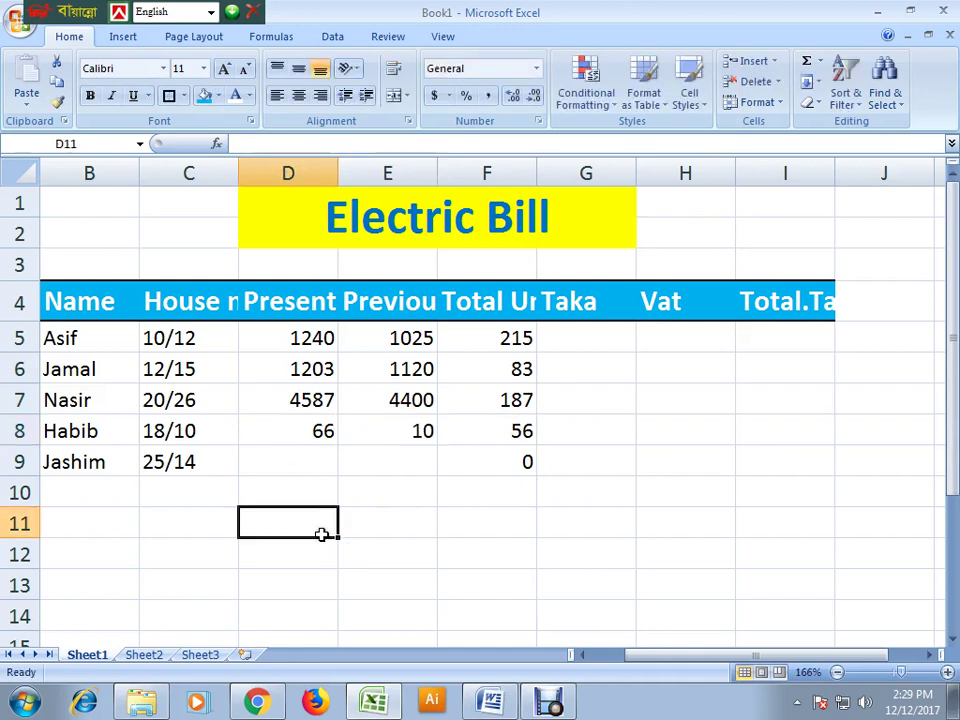
- Enter readings 8745 in D9 and 8578 in E9
click(301, 465)
text(8)
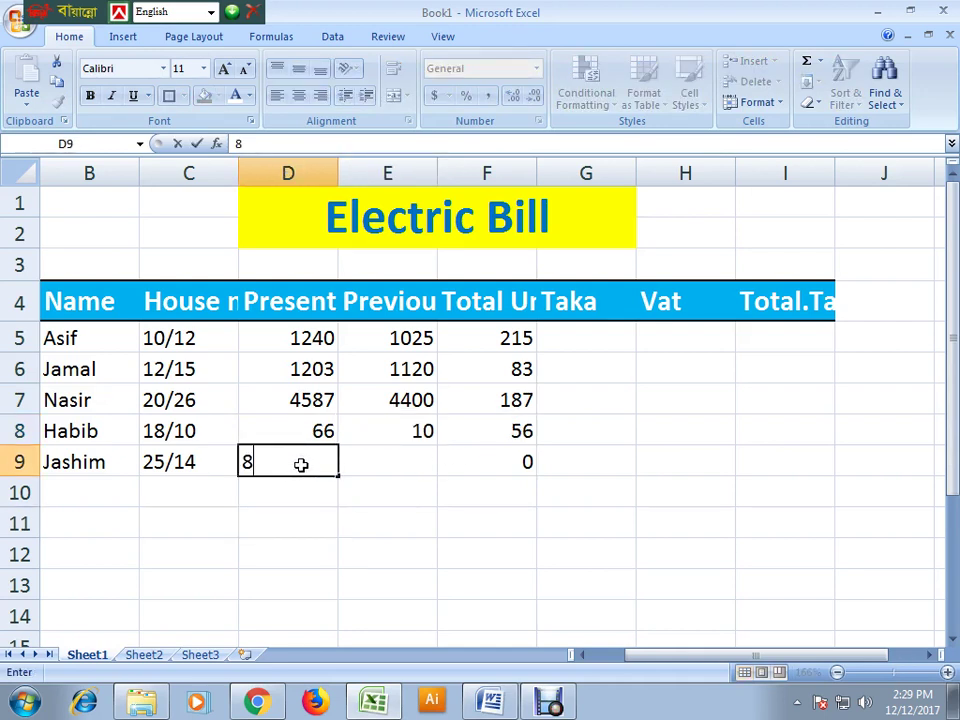
text(745)
click(346, 516)
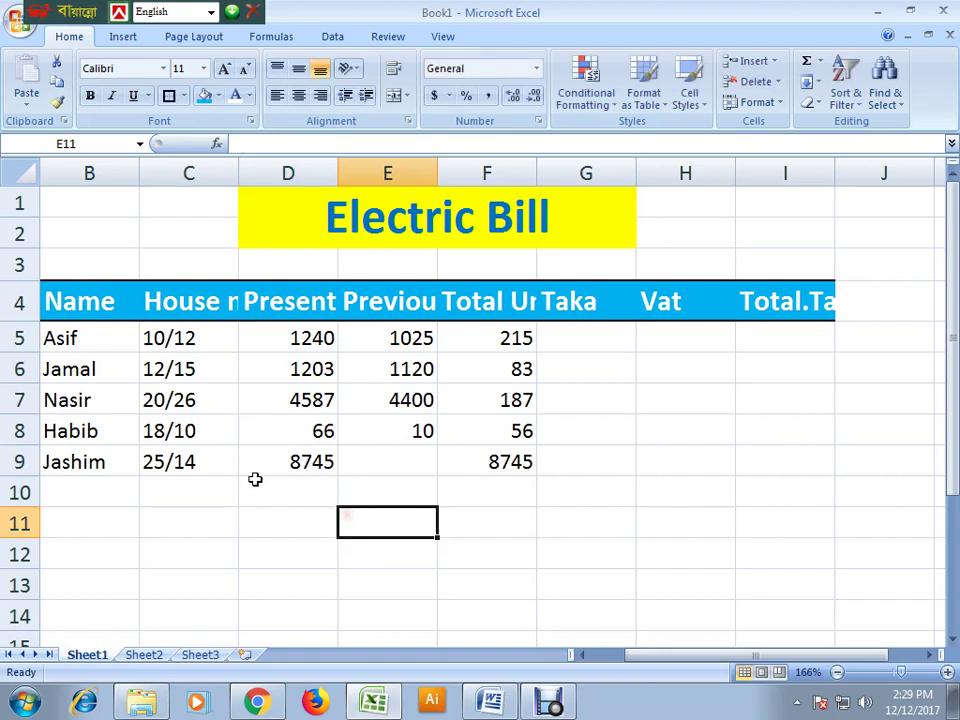
click(313, 461)
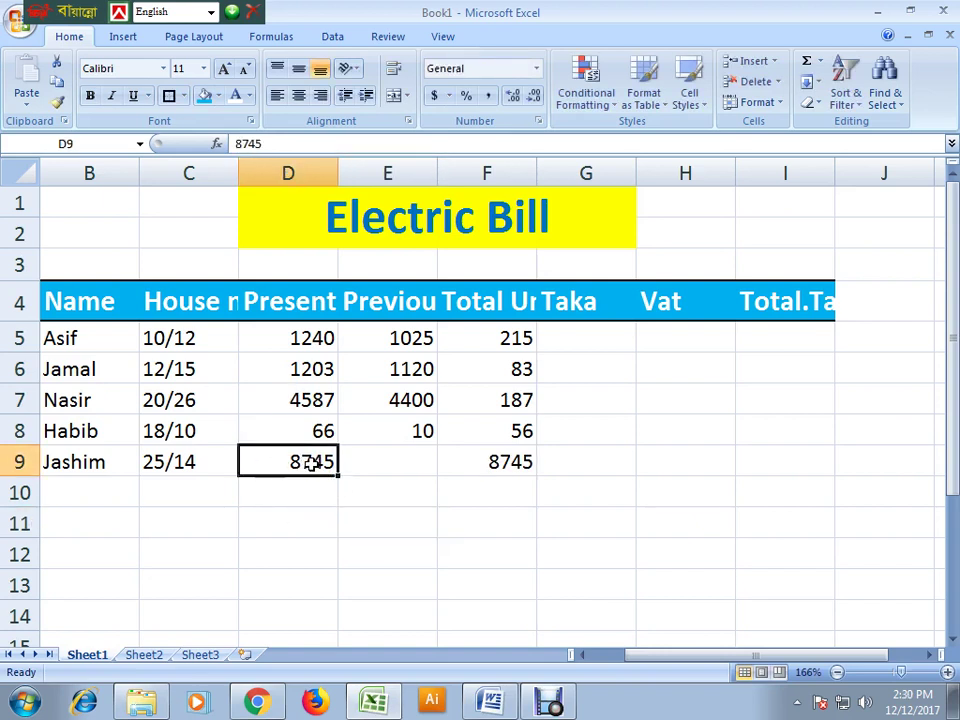
click(377, 457)
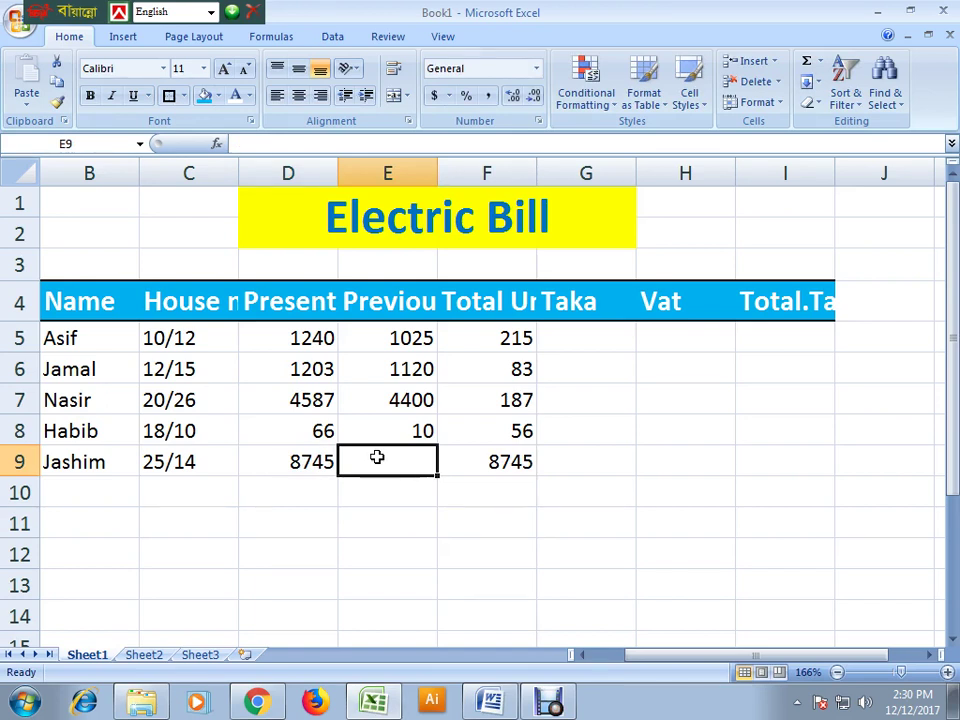
text(85)
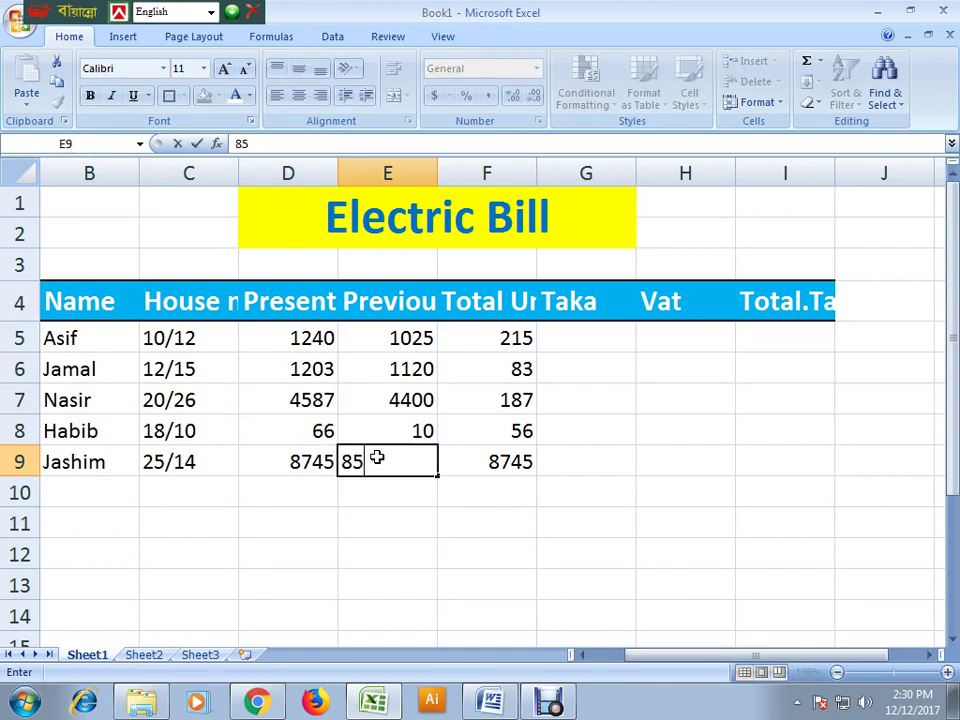
text(78)
click(425, 573)
click(528, 466)
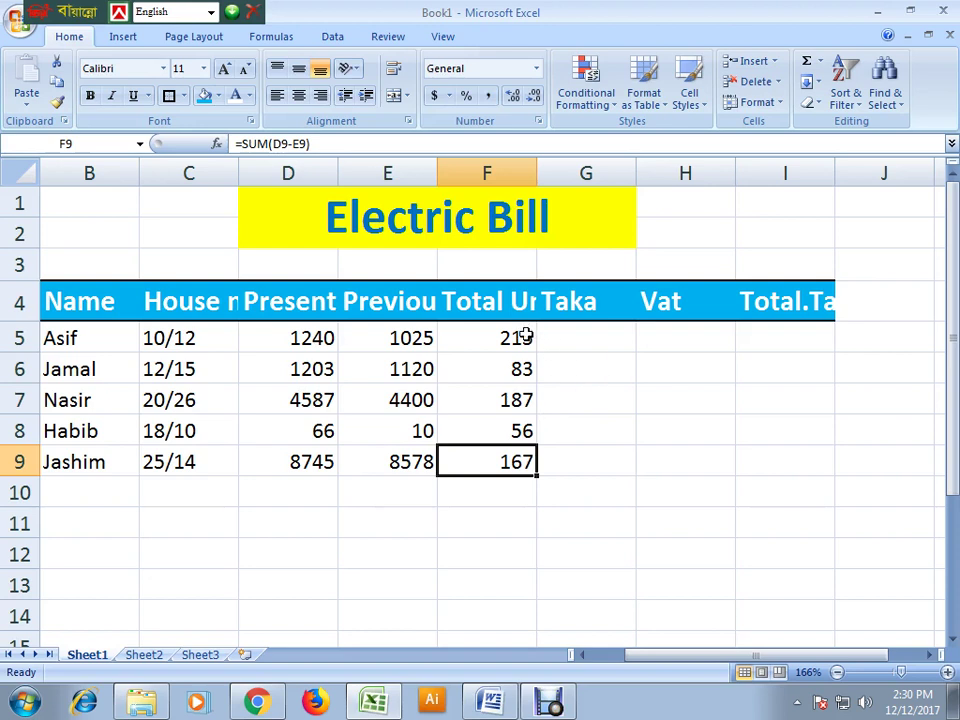
- Review the Total Units results 215, 83, 187, 56 and 167 in F5:F9
drag(522, 337, 535, 487)
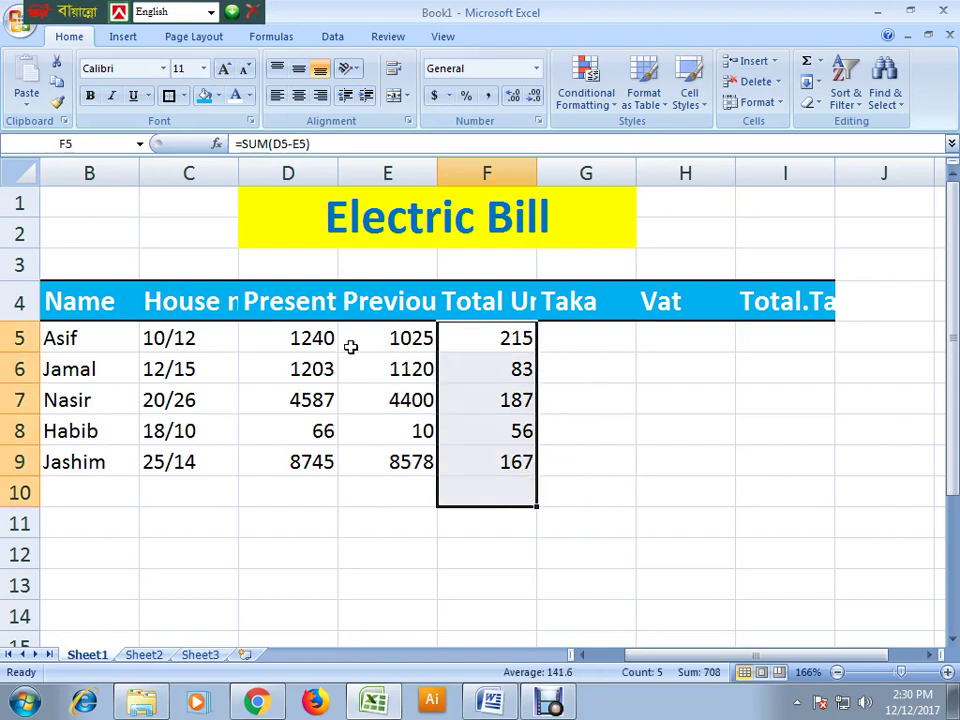
click(315, 338)
click(400, 345)
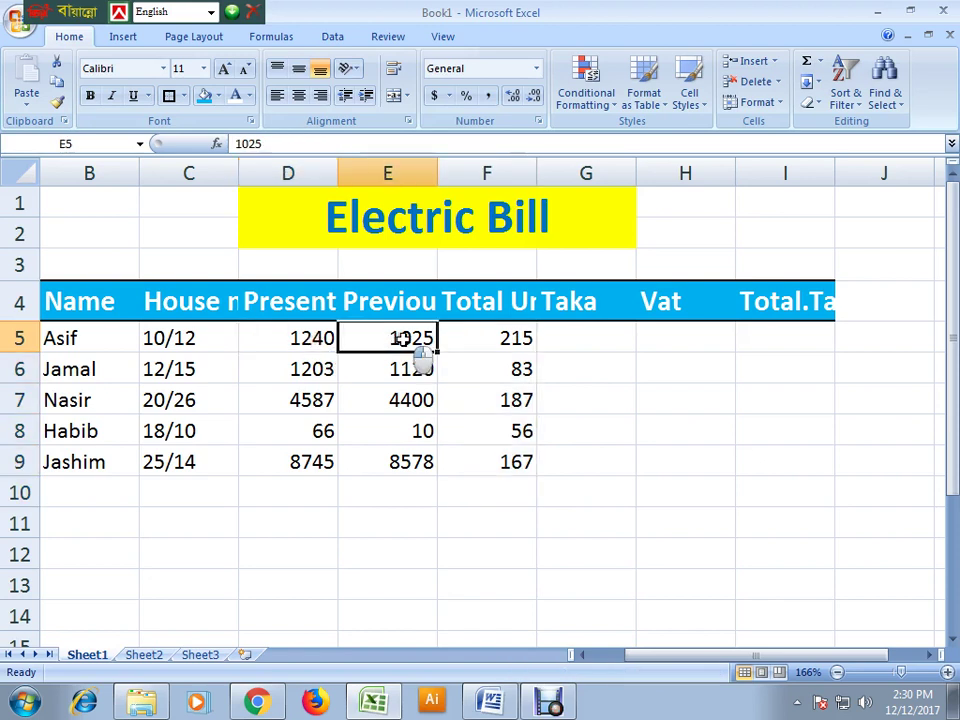
click(512, 340)
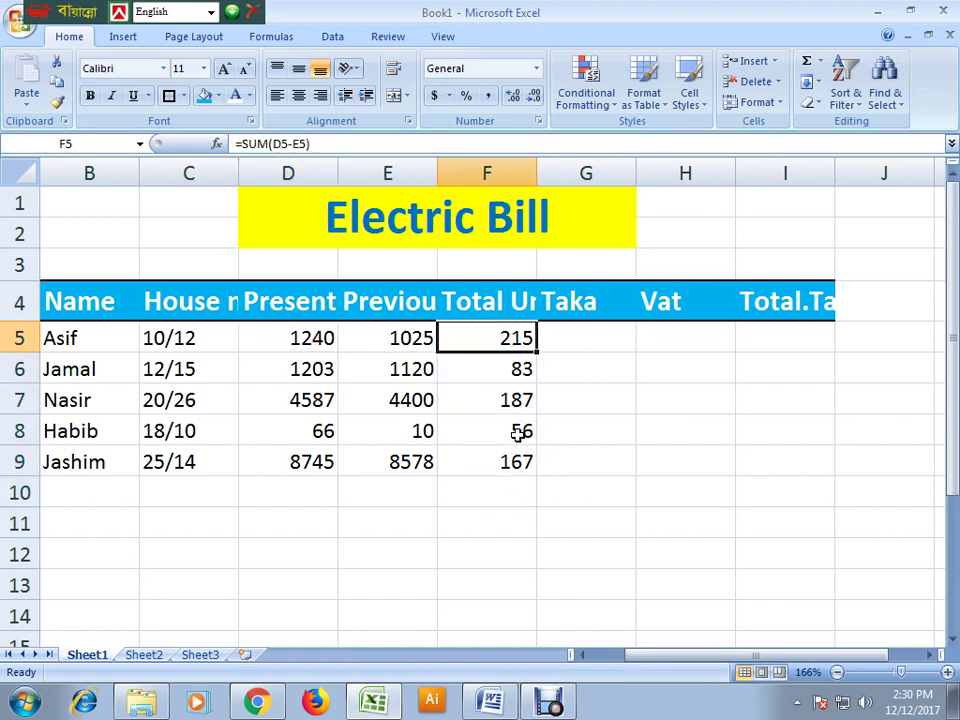
click(493, 499)
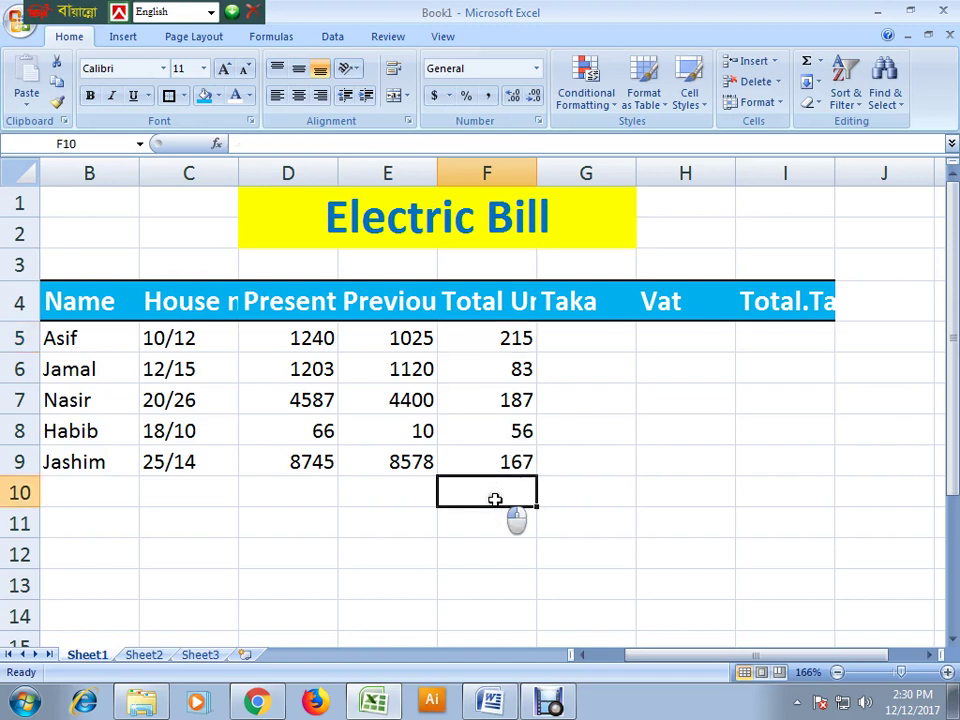
click(570, 339)
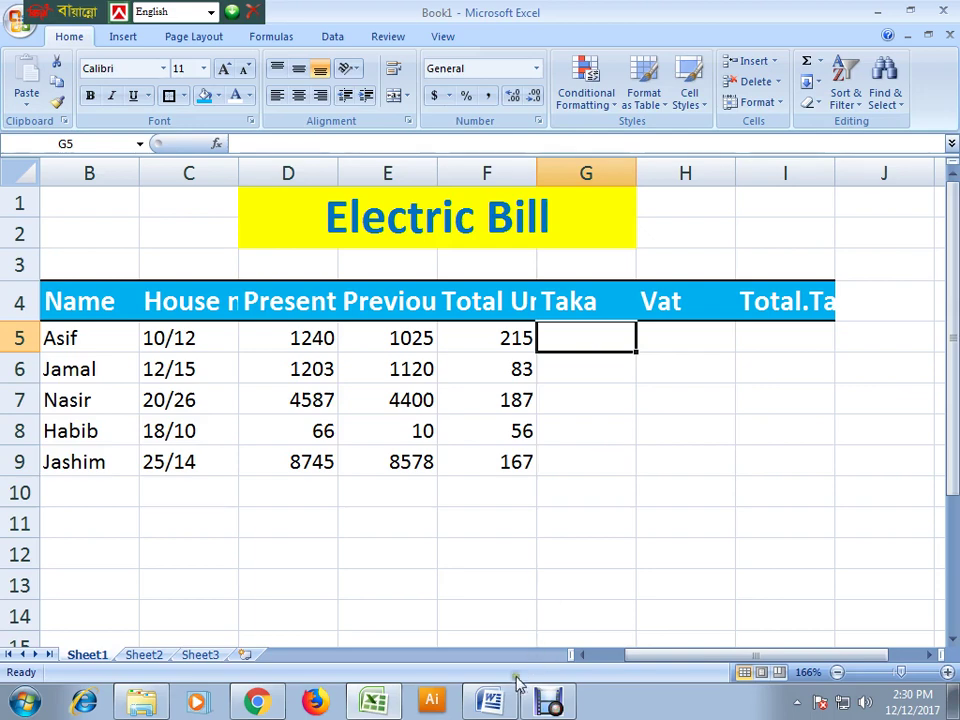
click(497, 703)
scroll(317, 476, down, 1)
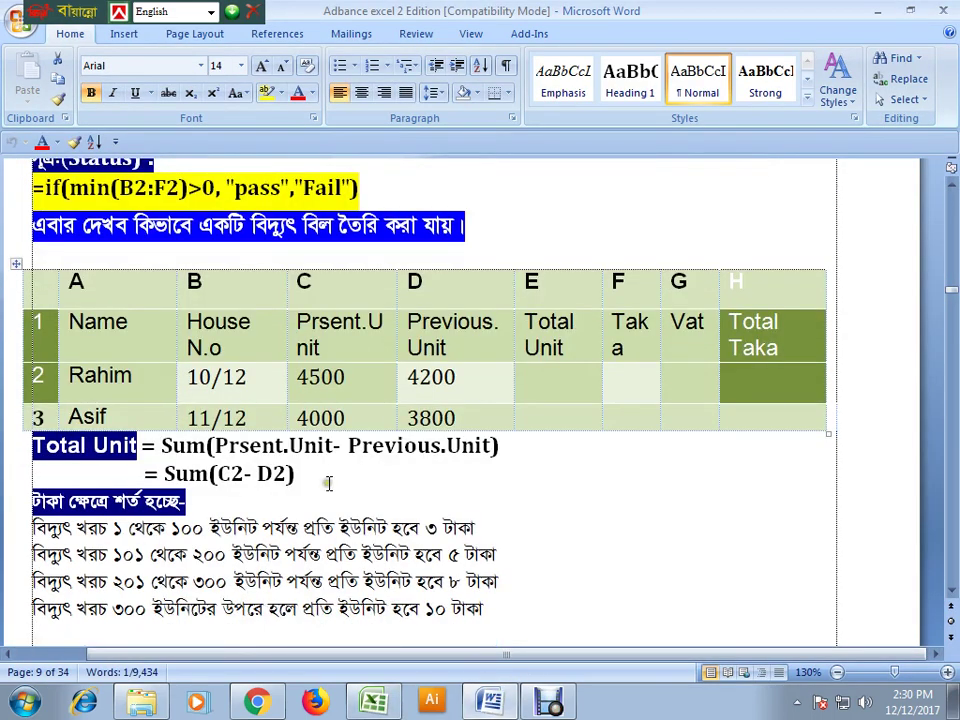
click(215, 502)
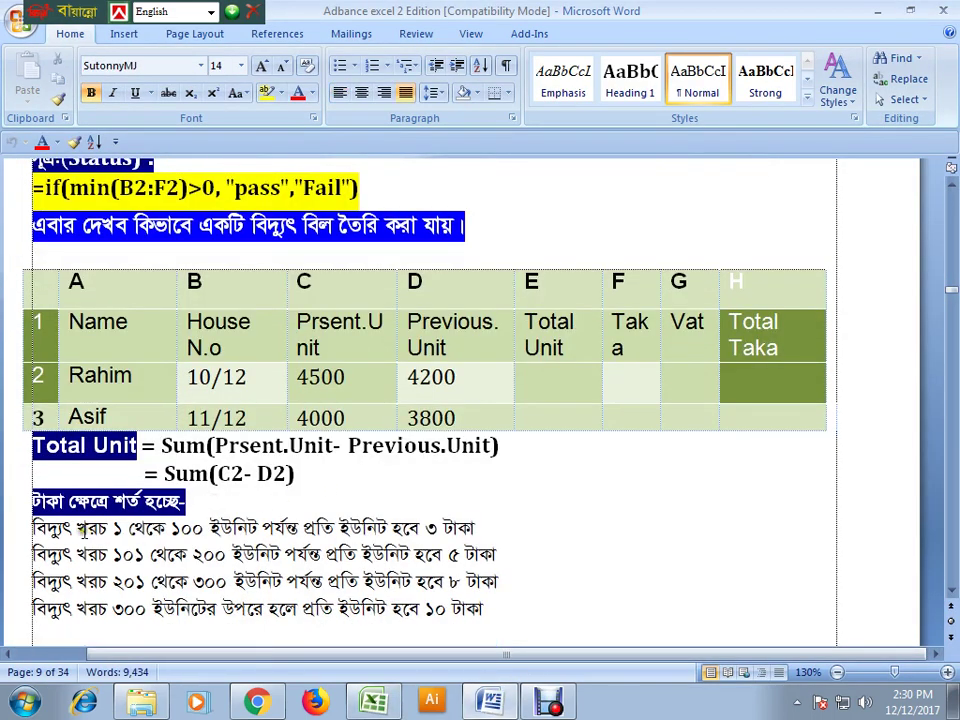
drag(77, 528, 152, 529)
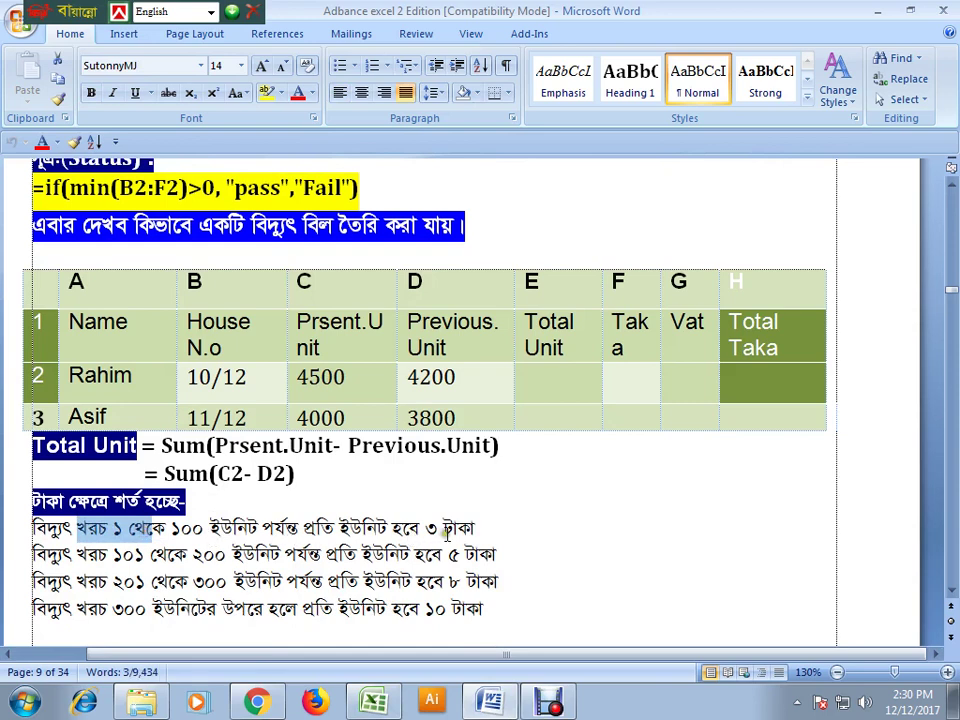
click(392, 528)
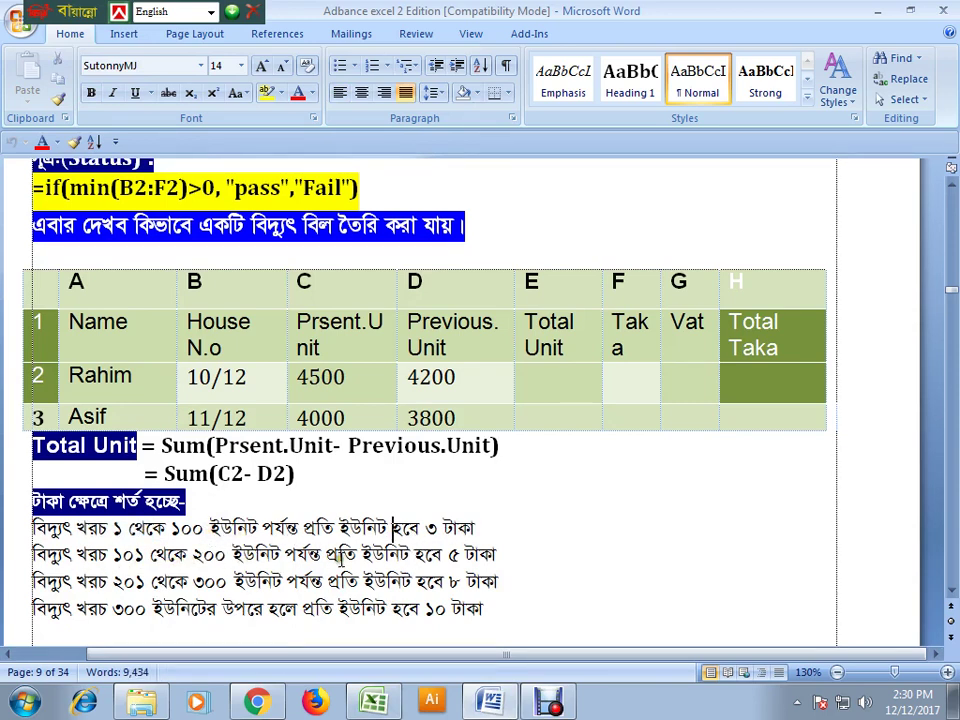
click(480, 554)
key(alt+Tab)
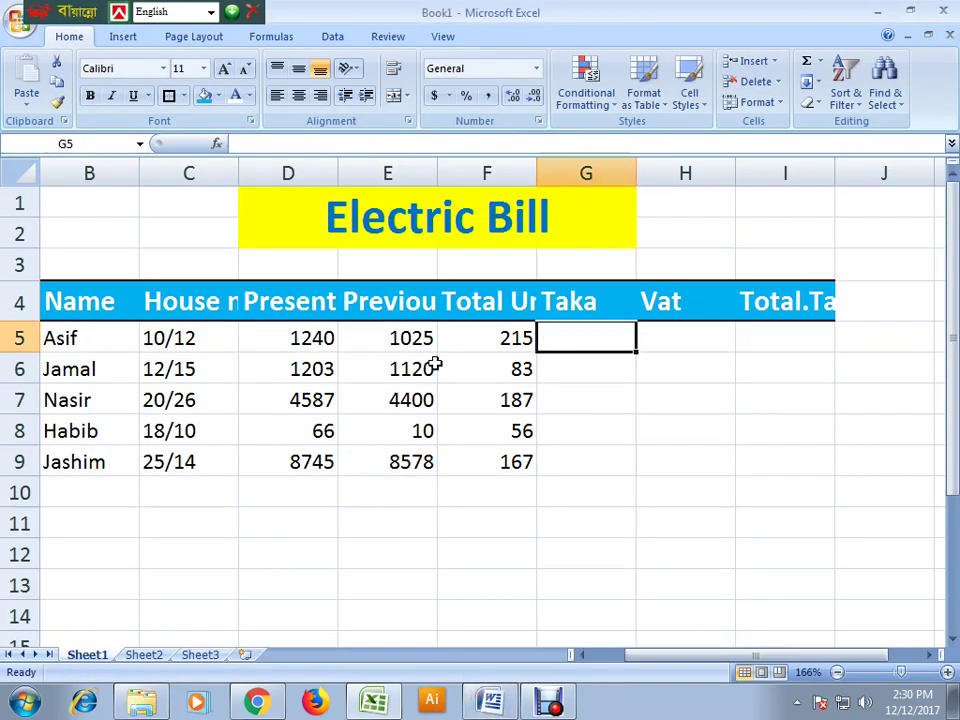
- Type =if( in Taka cell G5 to open the formula
click(510, 338)
click(573, 338)
click(575, 430)
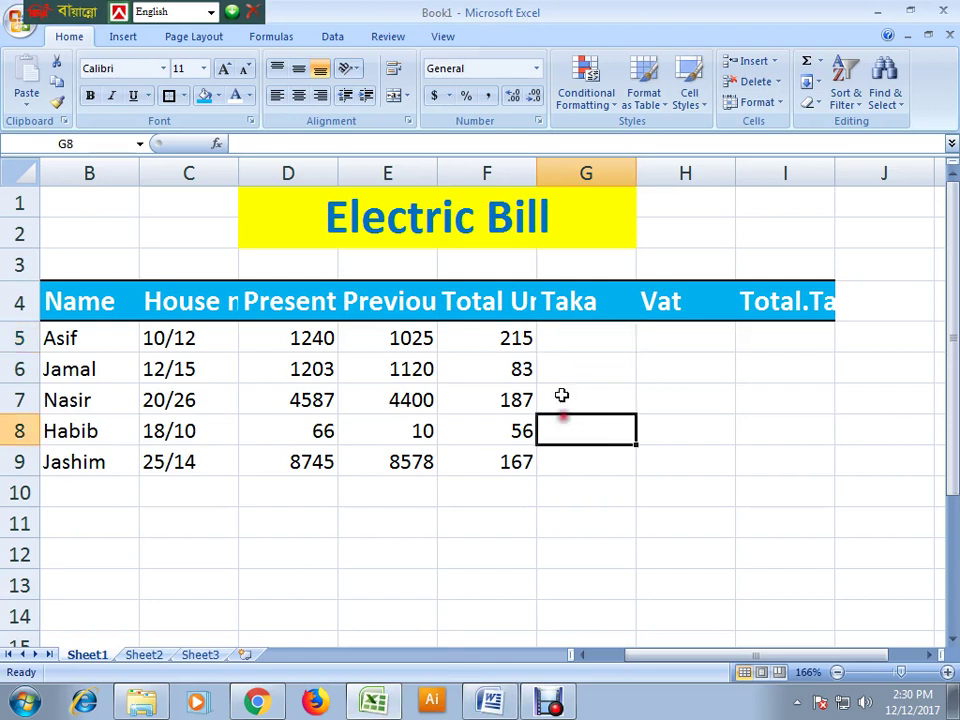
click(575, 340)
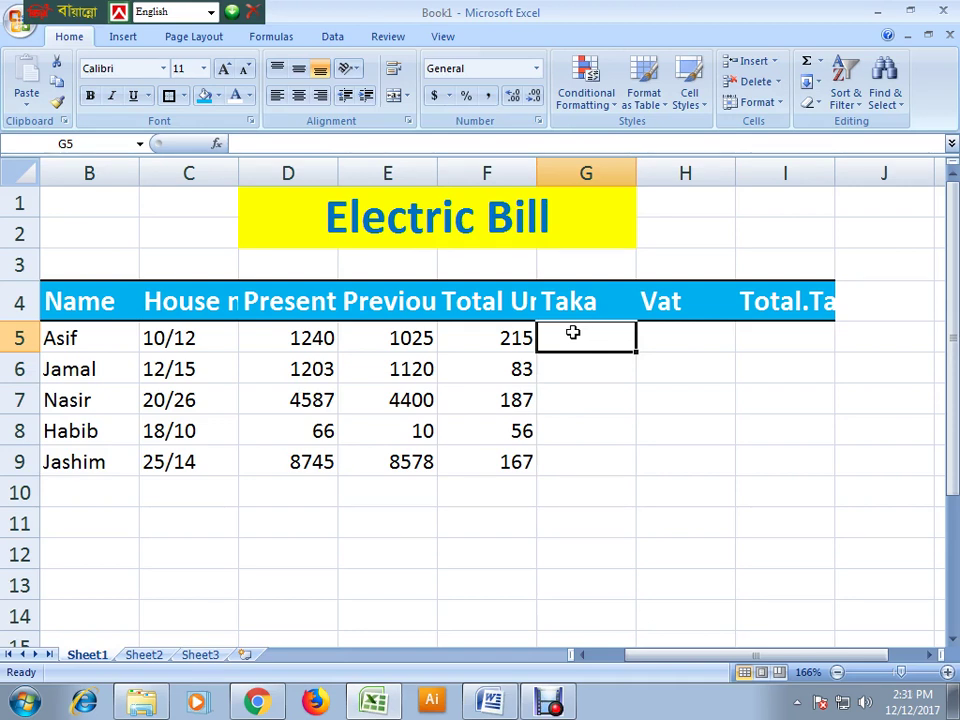
text(=)
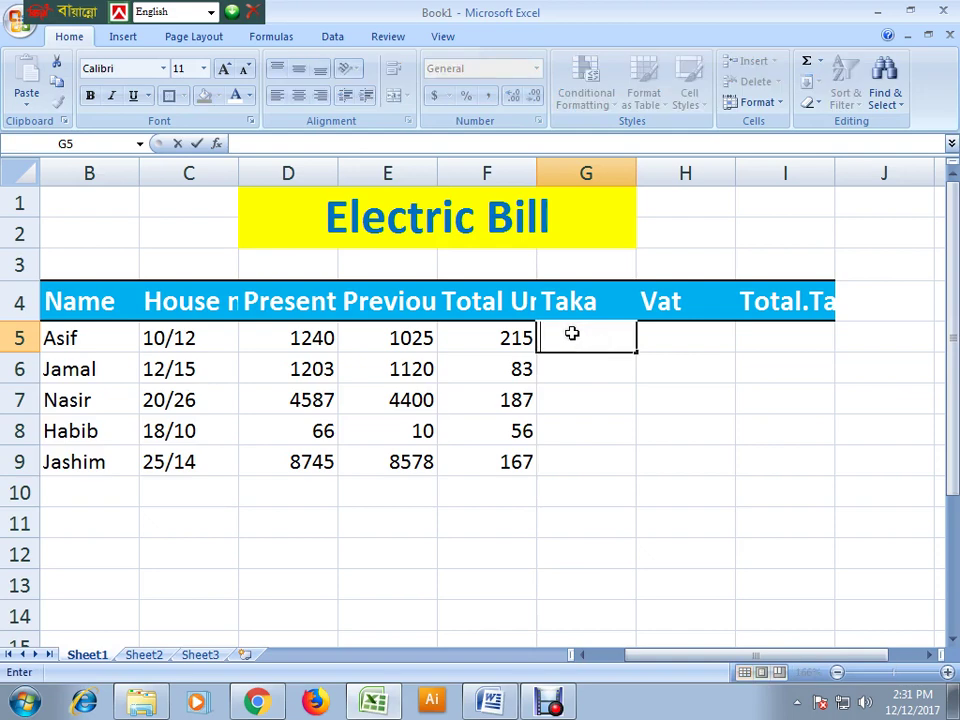
text(if()
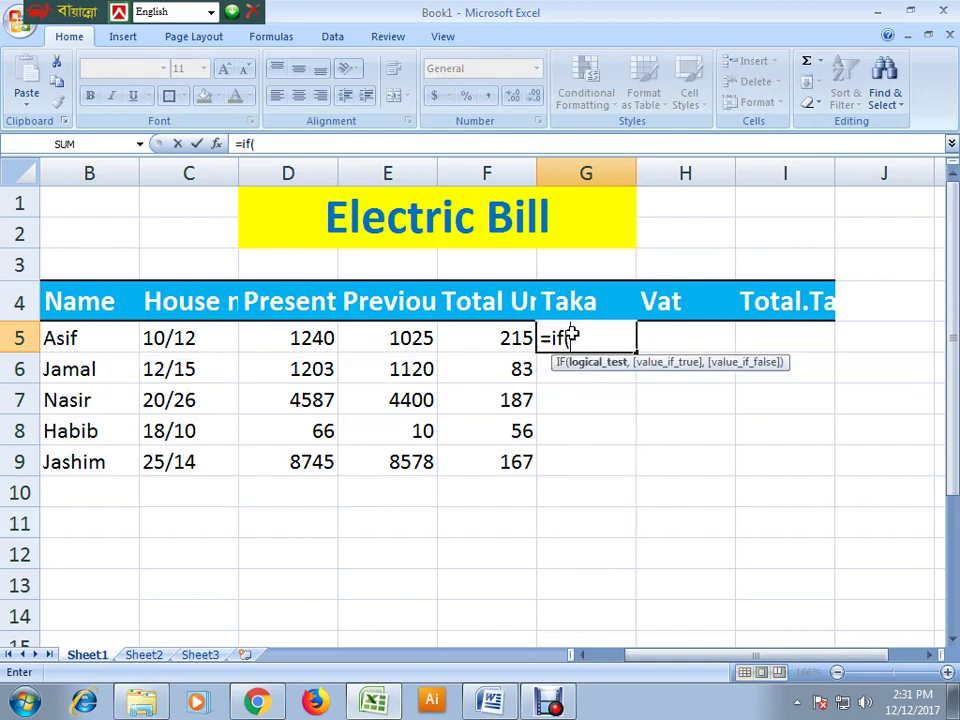
click(490, 700)
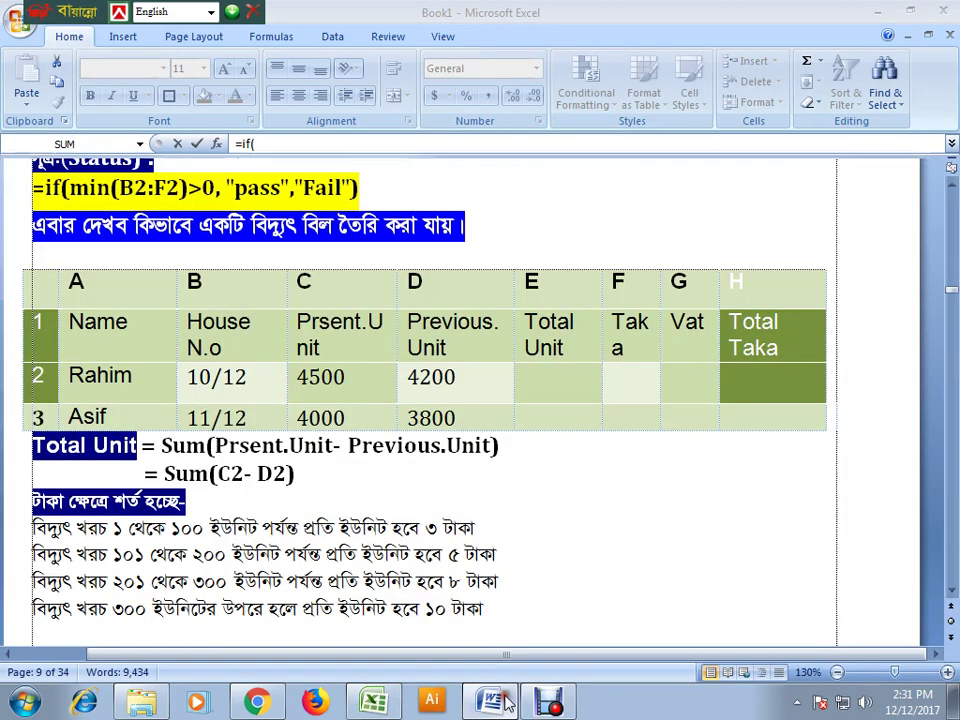
double_click(282, 527)
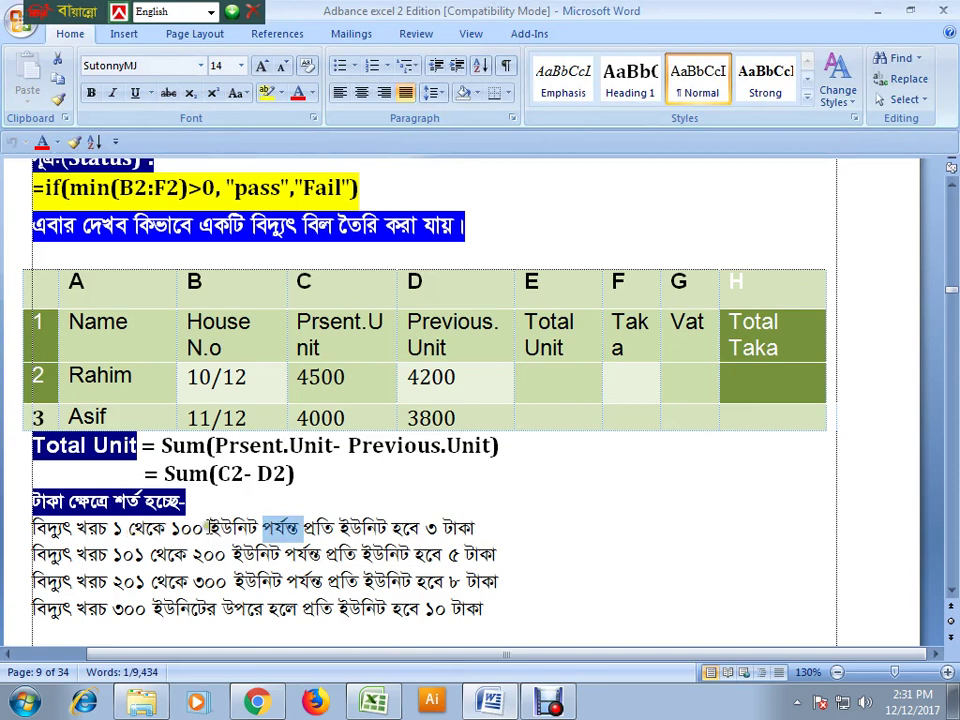
double_click(187, 528)
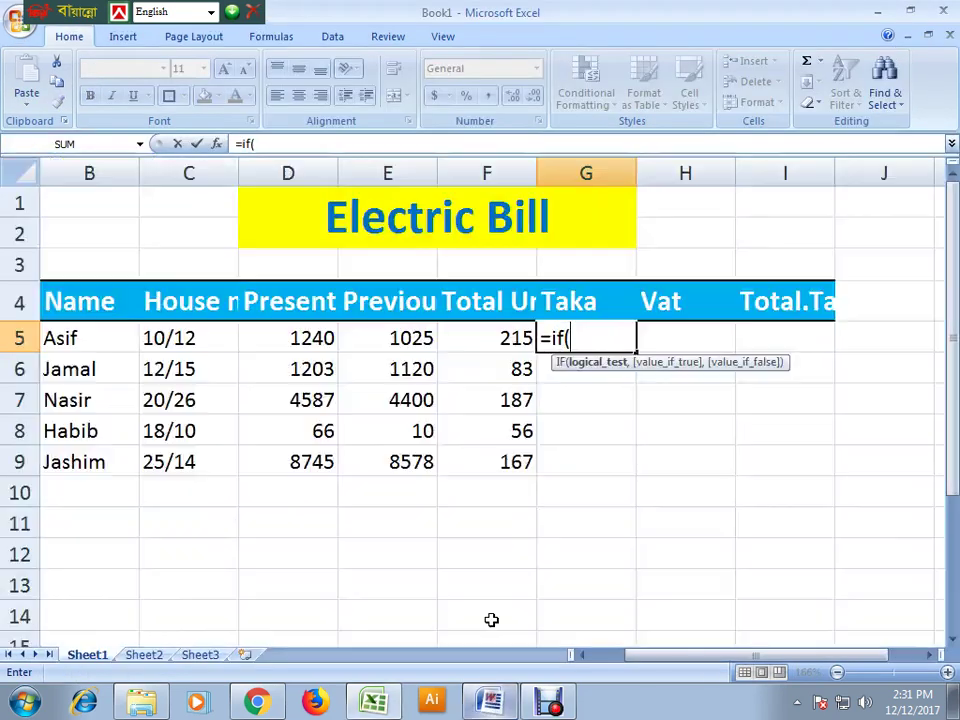
- Write the first IF tier in G5: F5<=100 charges F5*3, checking the rate notes
click(491, 703)
drag(497, 710, 550, 705)
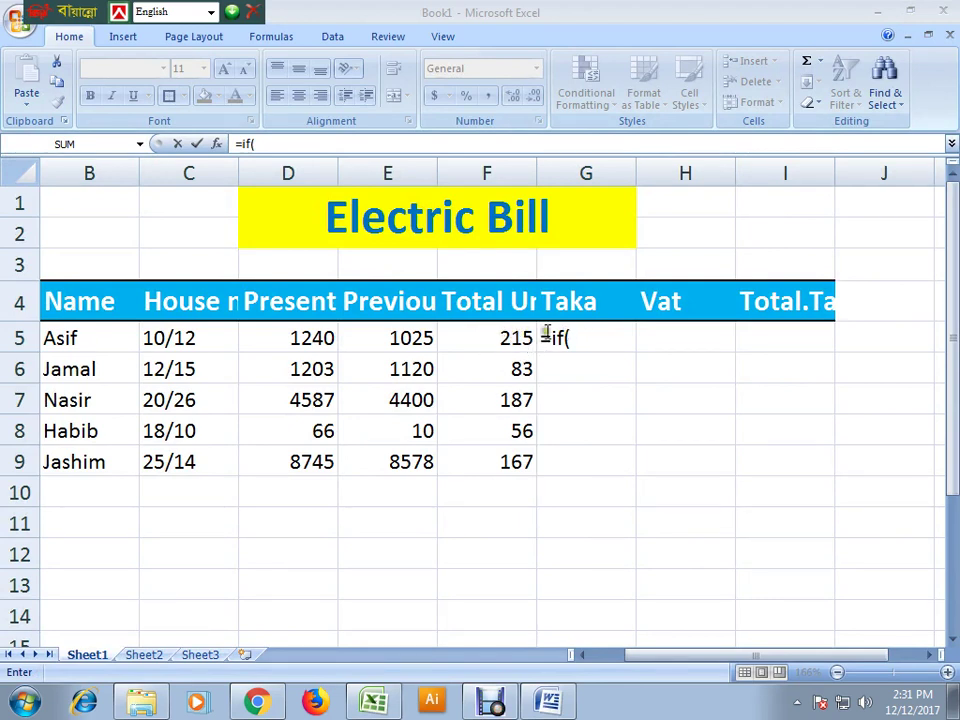
click(510, 340)
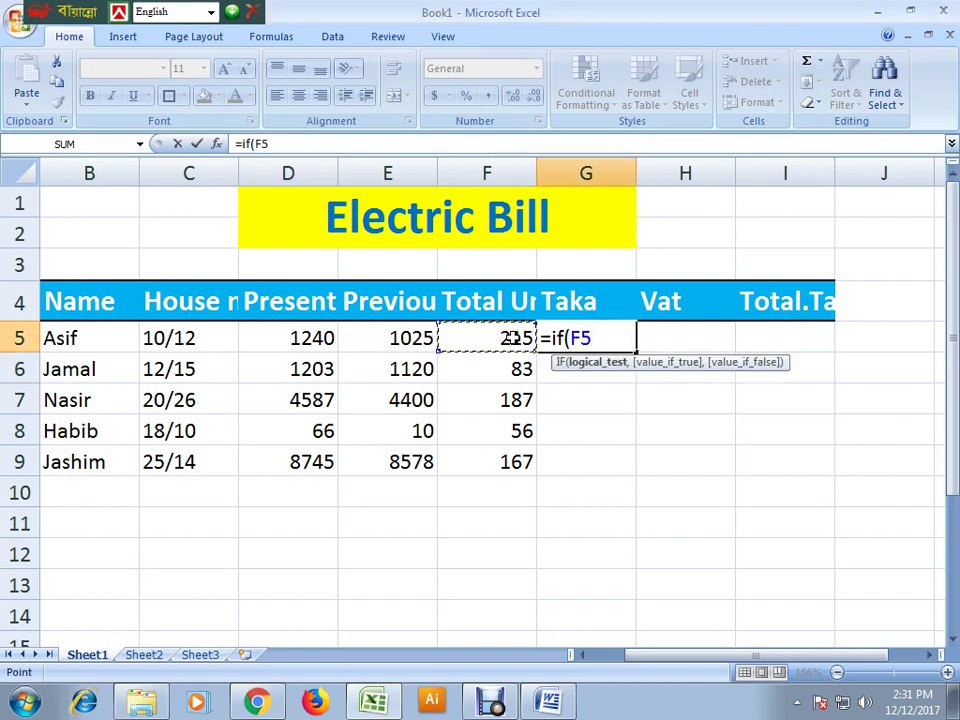
text(<=100)
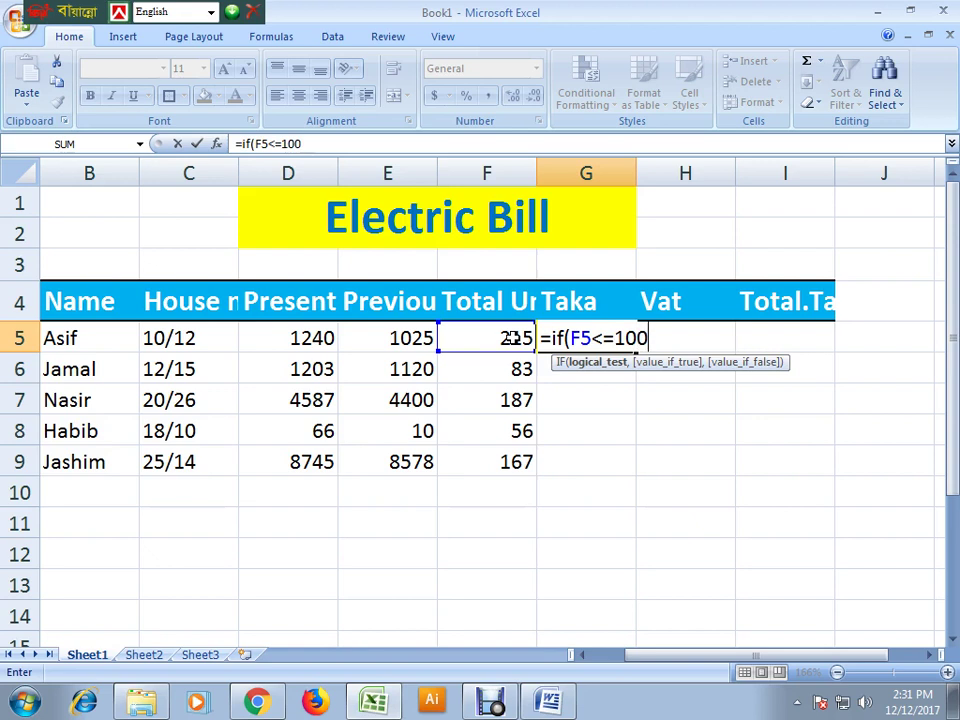
text(,)
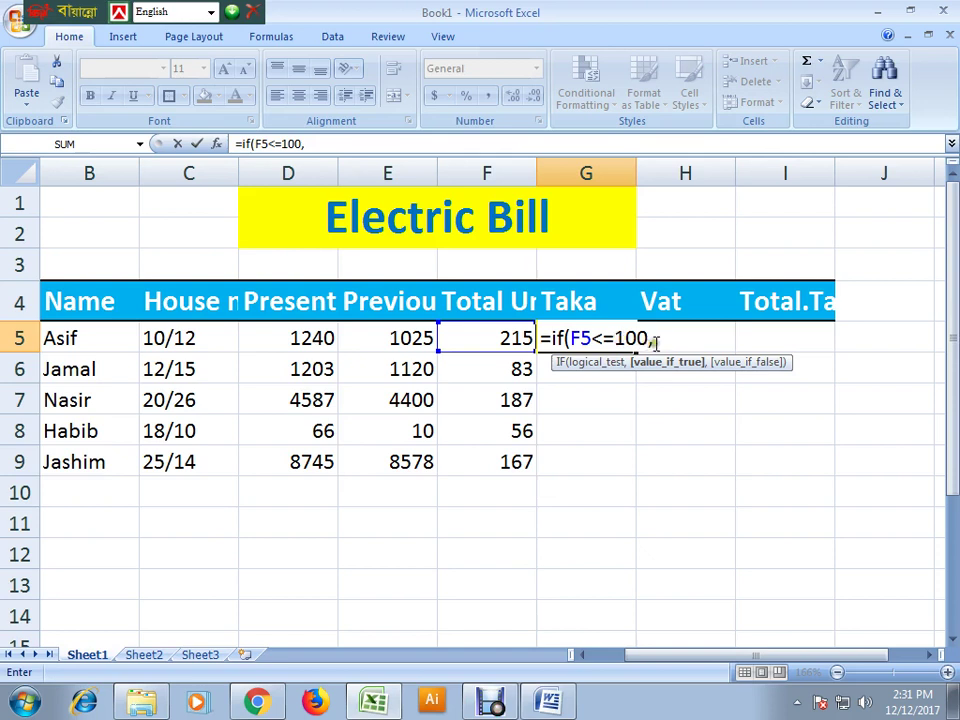
click(515, 339)
text(*)
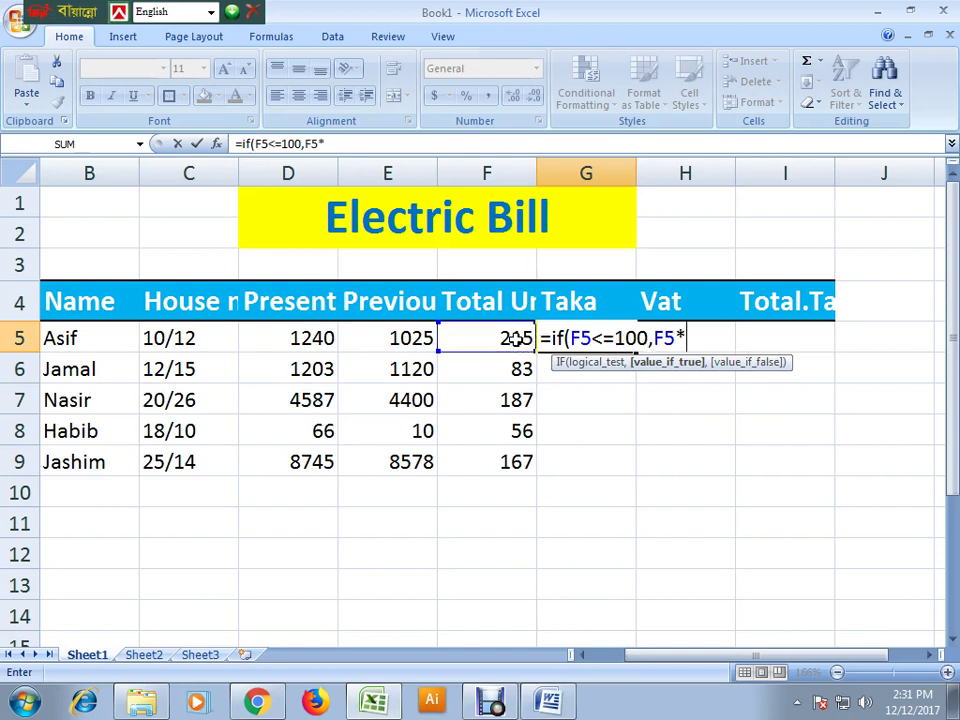
text(3)
click(546, 698)
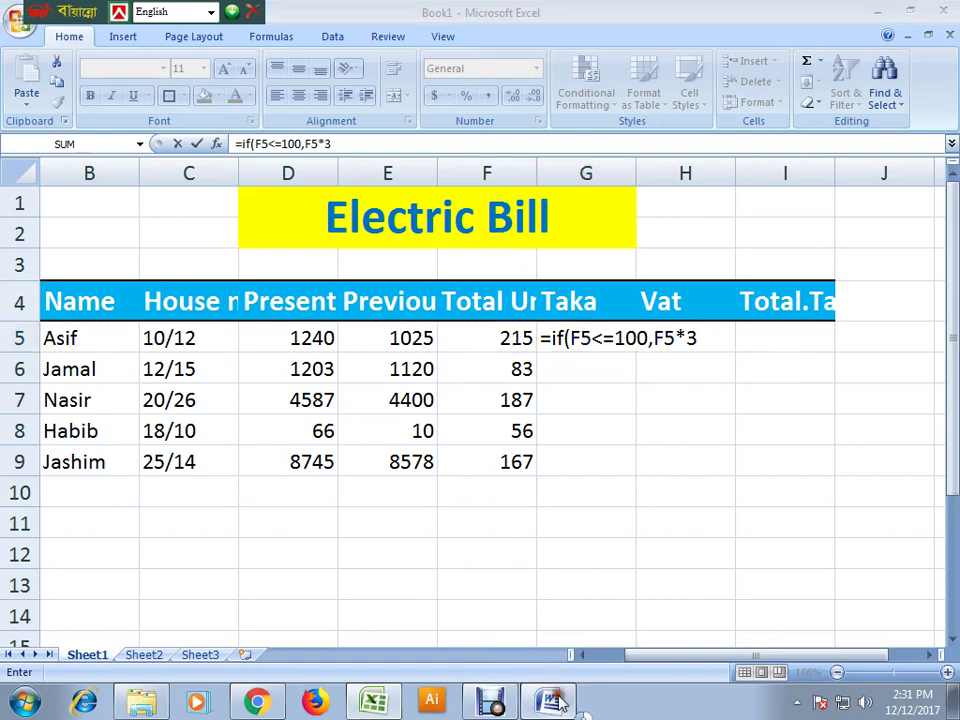
click(197, 527)
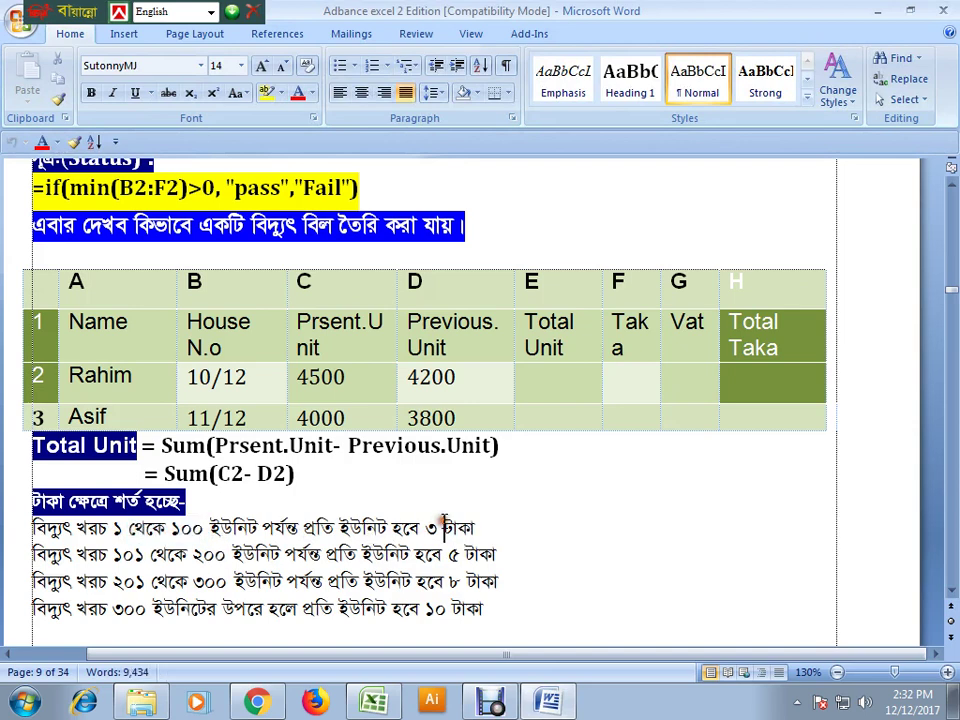
drag(478, 527, 210, 527)
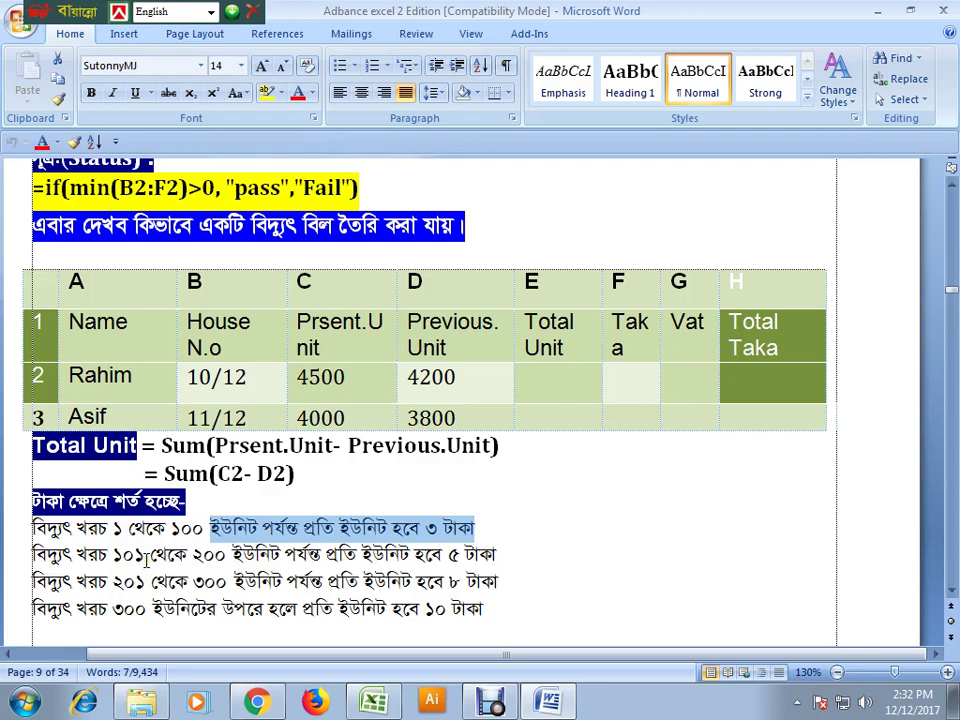
drag(193, 554, 285, 556)
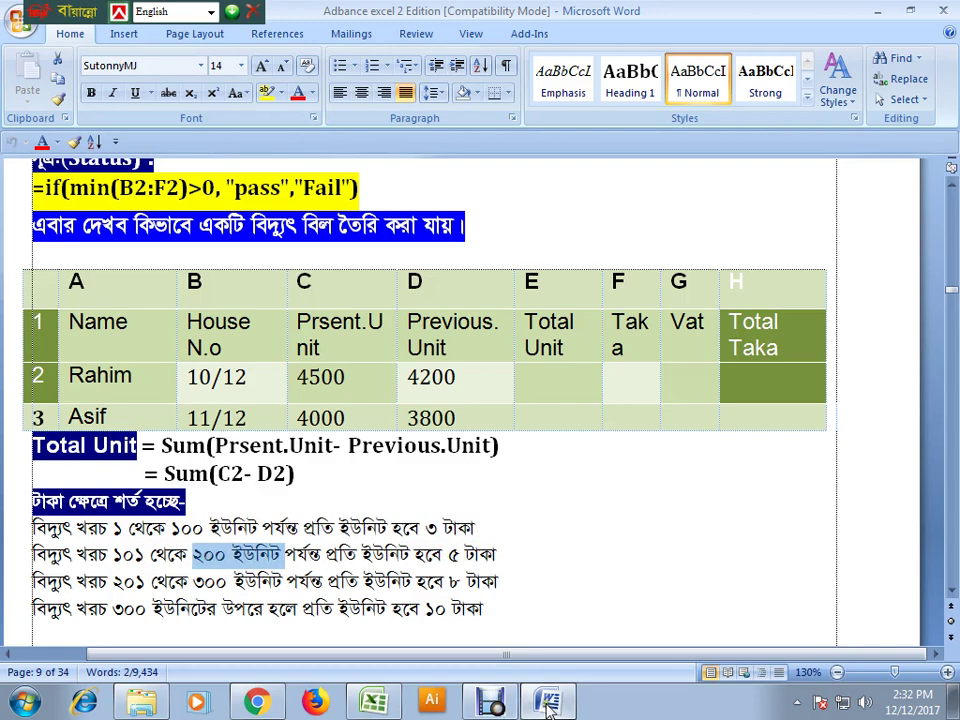
click(374, 701)
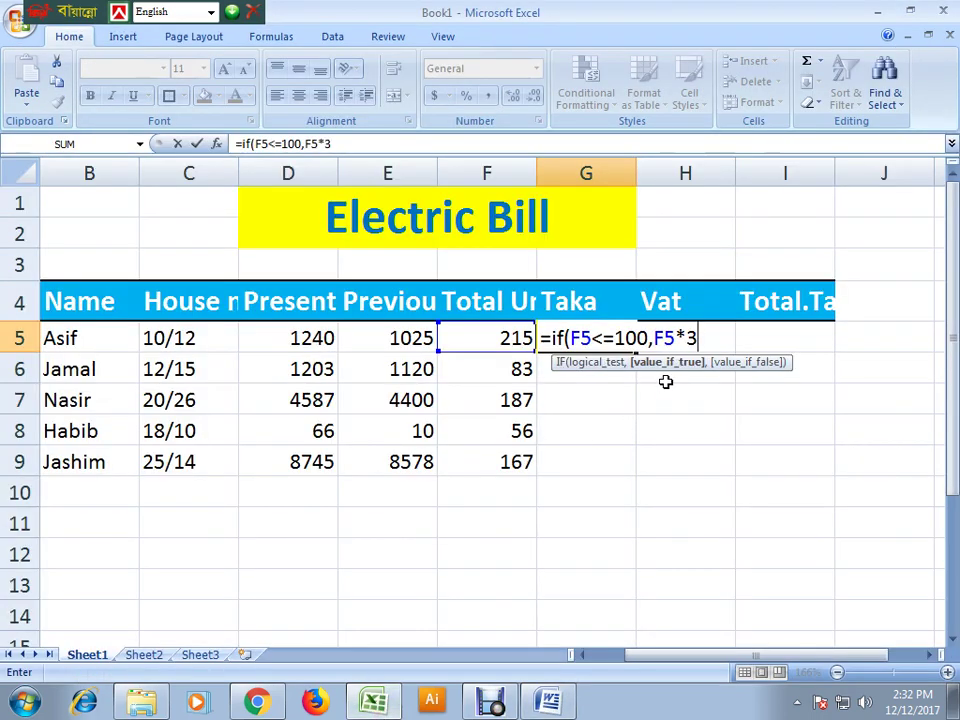
- Add nested IF tiers charging F5*5 and F5*8, up to the 300-unit limit
text(,if)
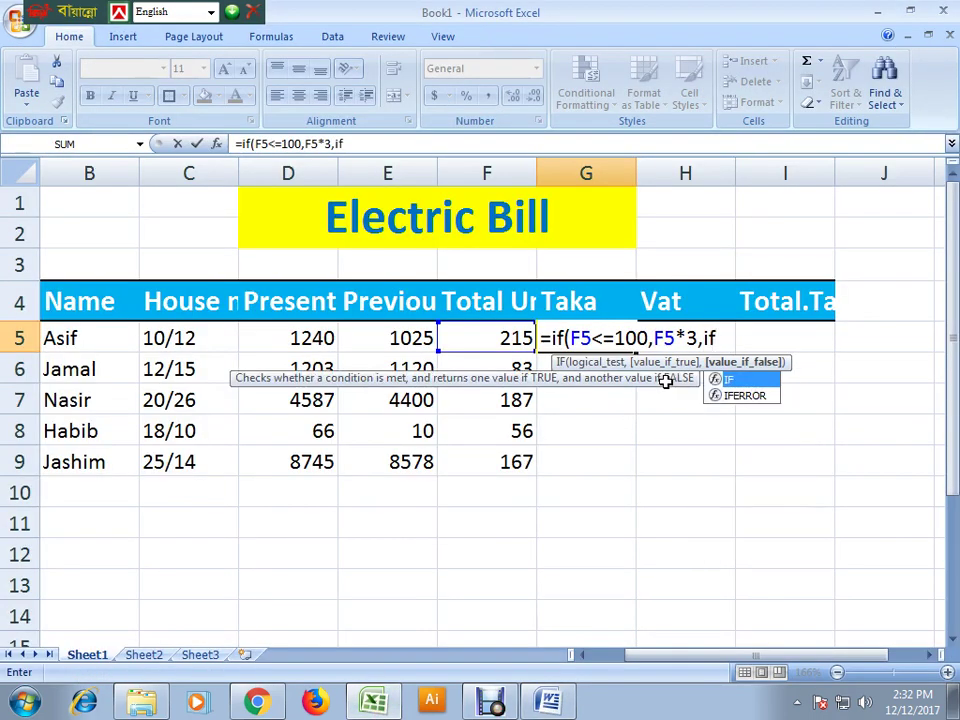
text(()
click(510, 341)
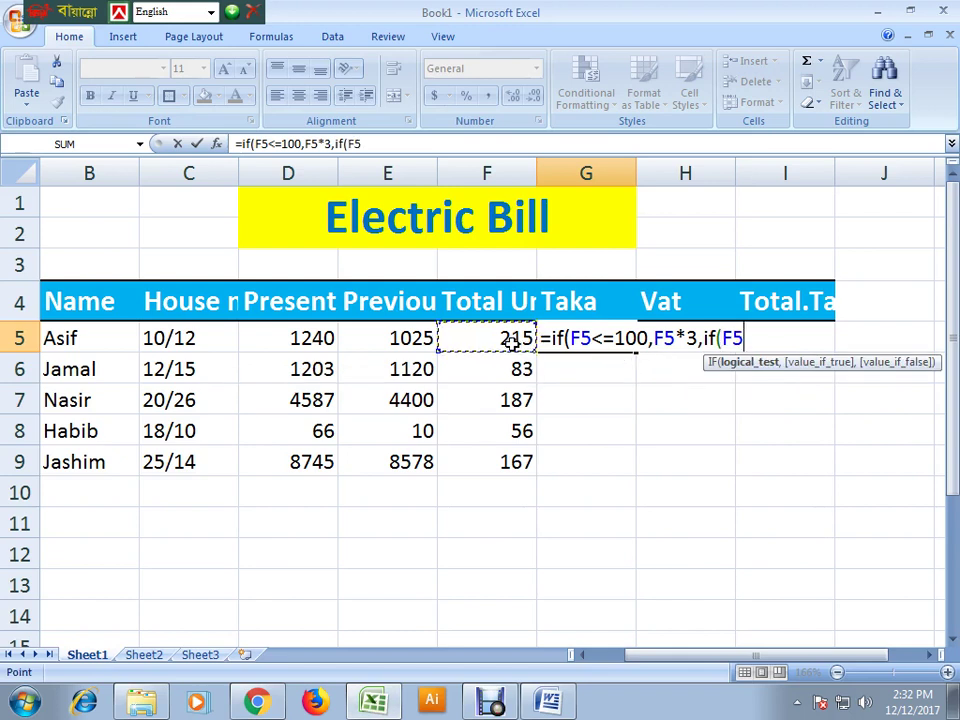
text(<=1)
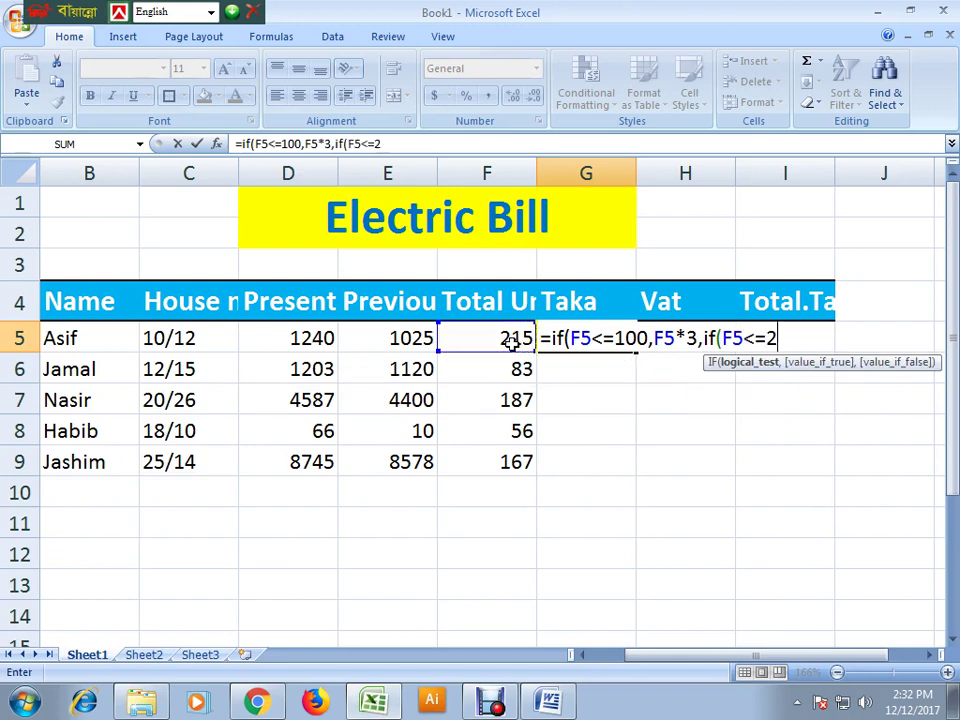
text(00,)
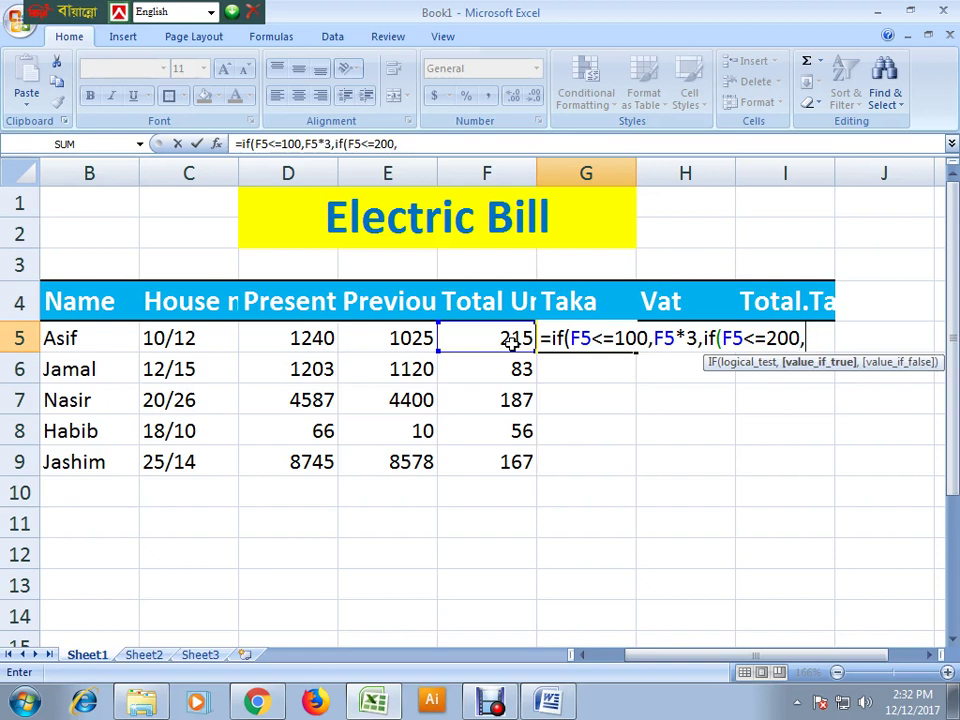
click(508, 342)
text(*5)
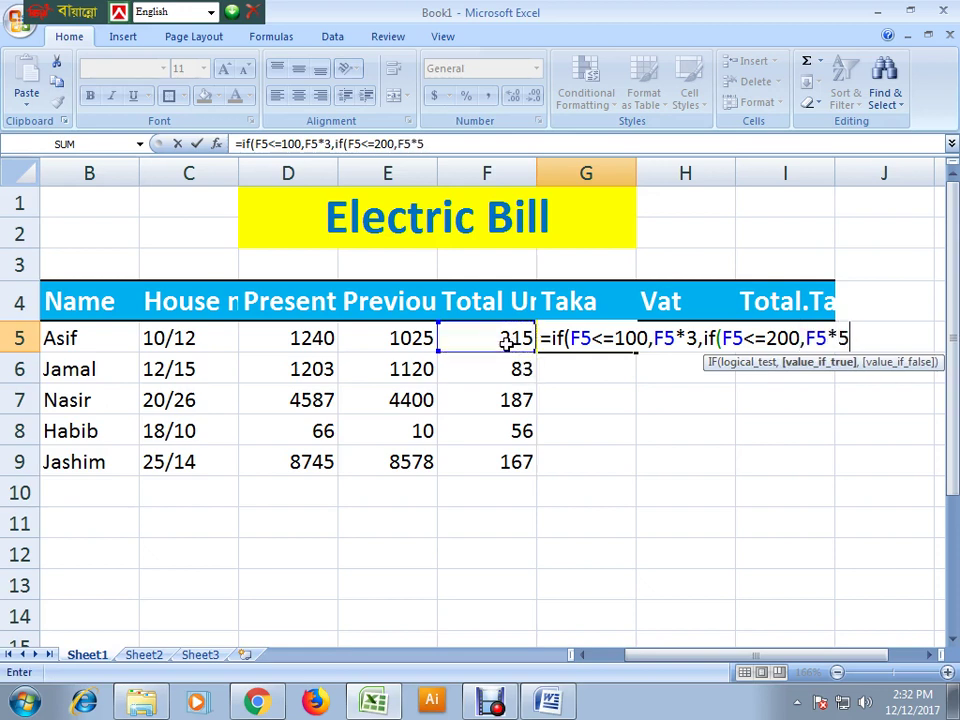
text(,)
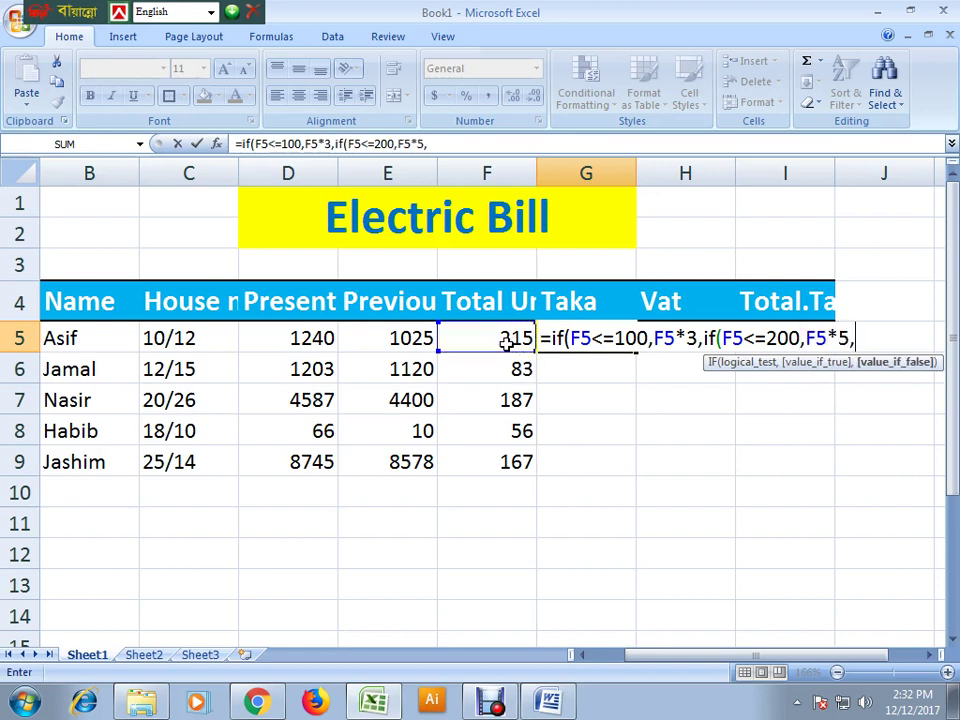
text(if()
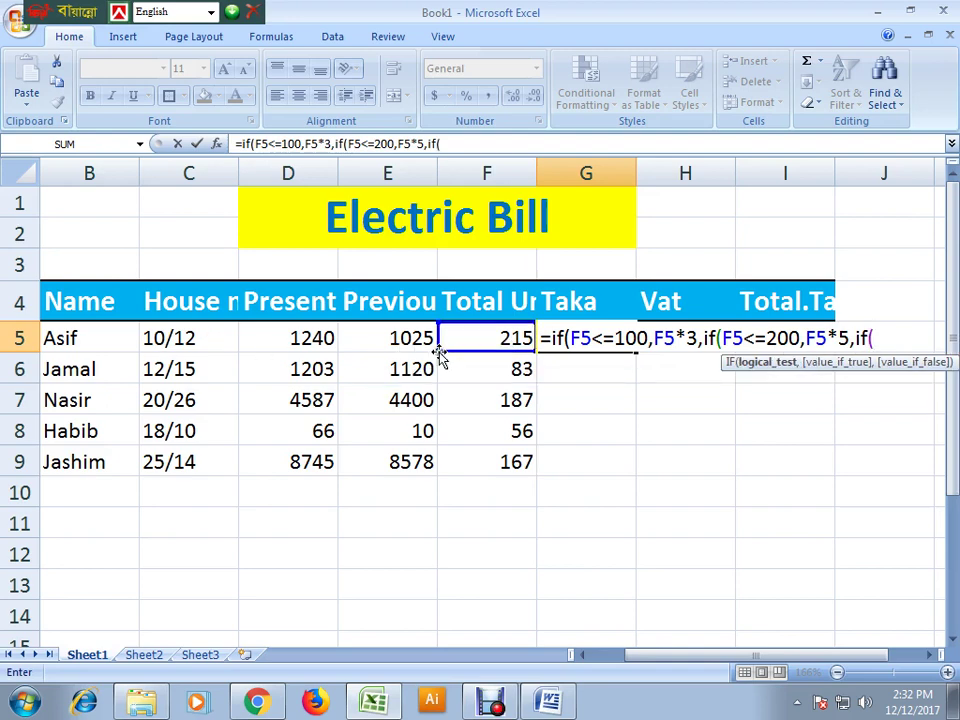
click(470, 338)
click(568, 707)
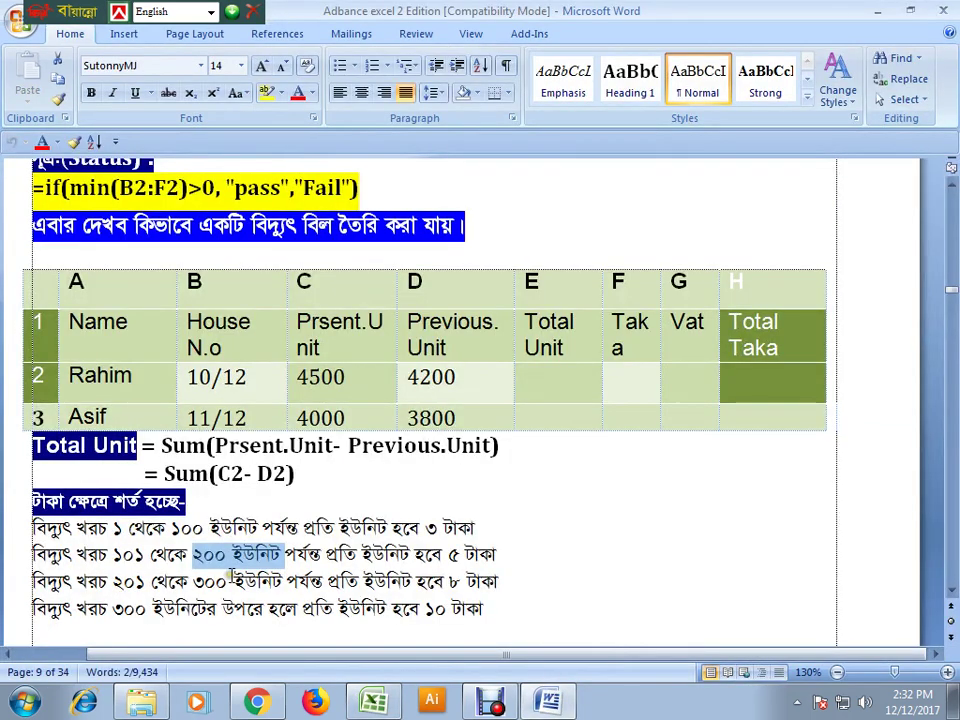
drag(194, 581, 285, 581)
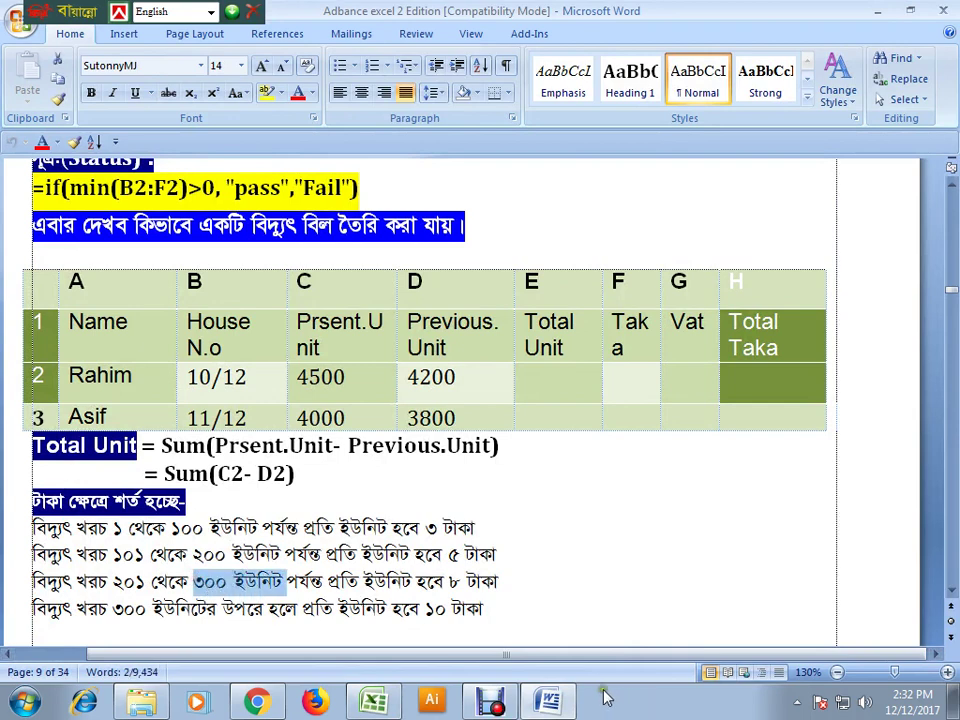
click(551, 700)
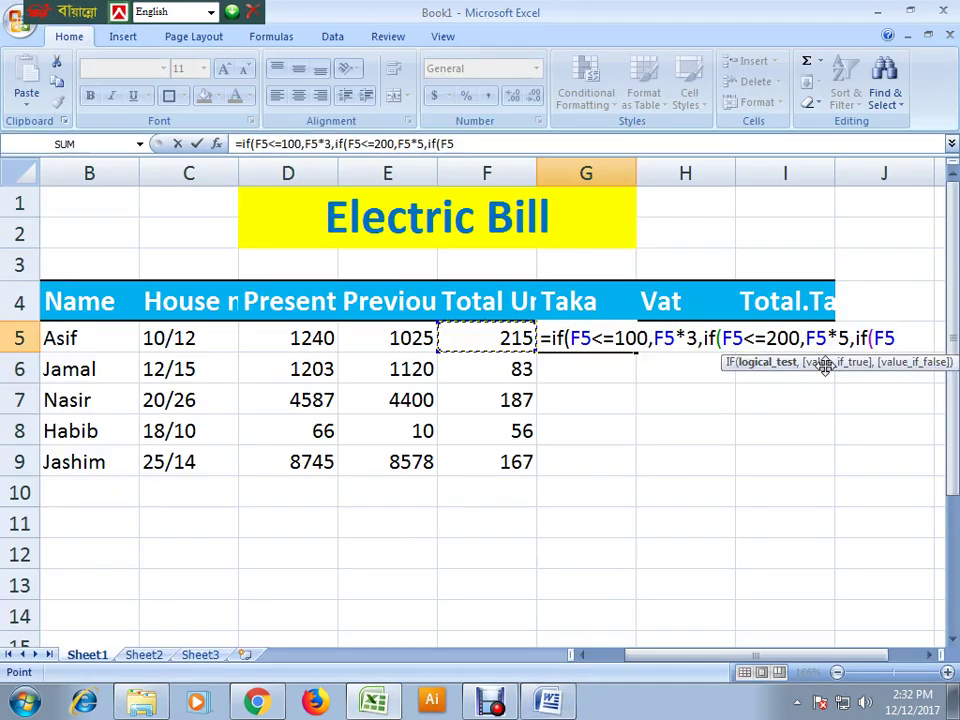
text(<=)
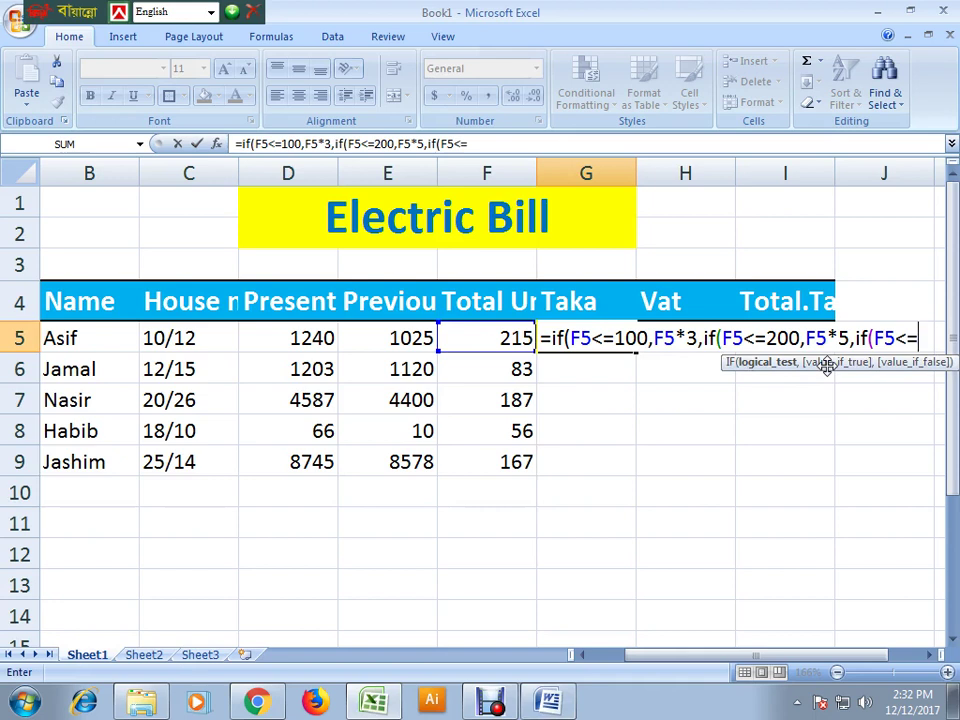
text(300)
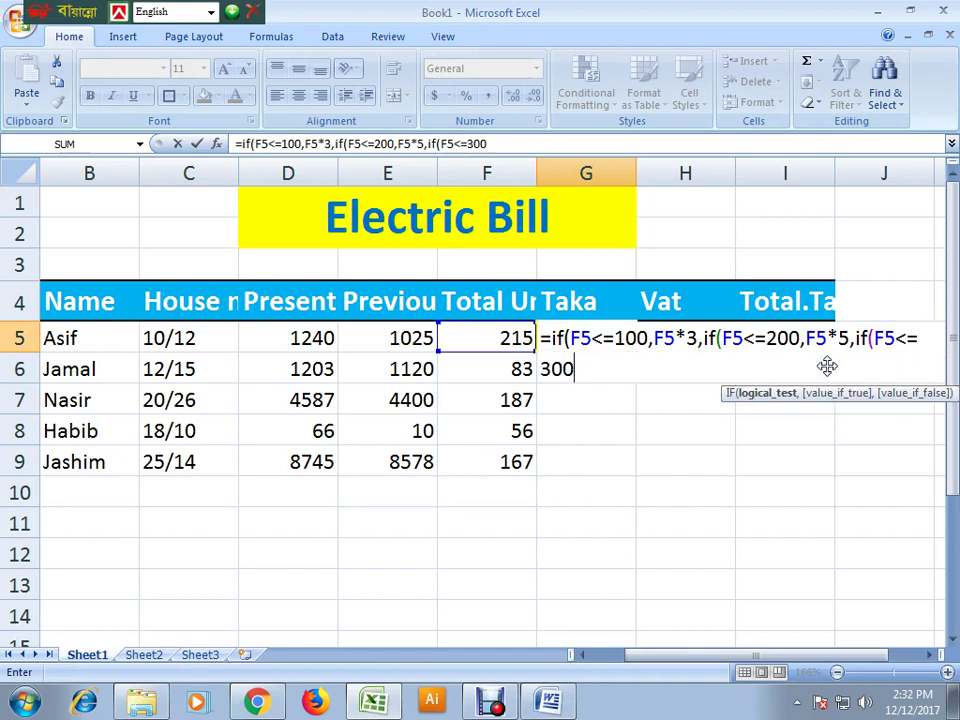
text(,)
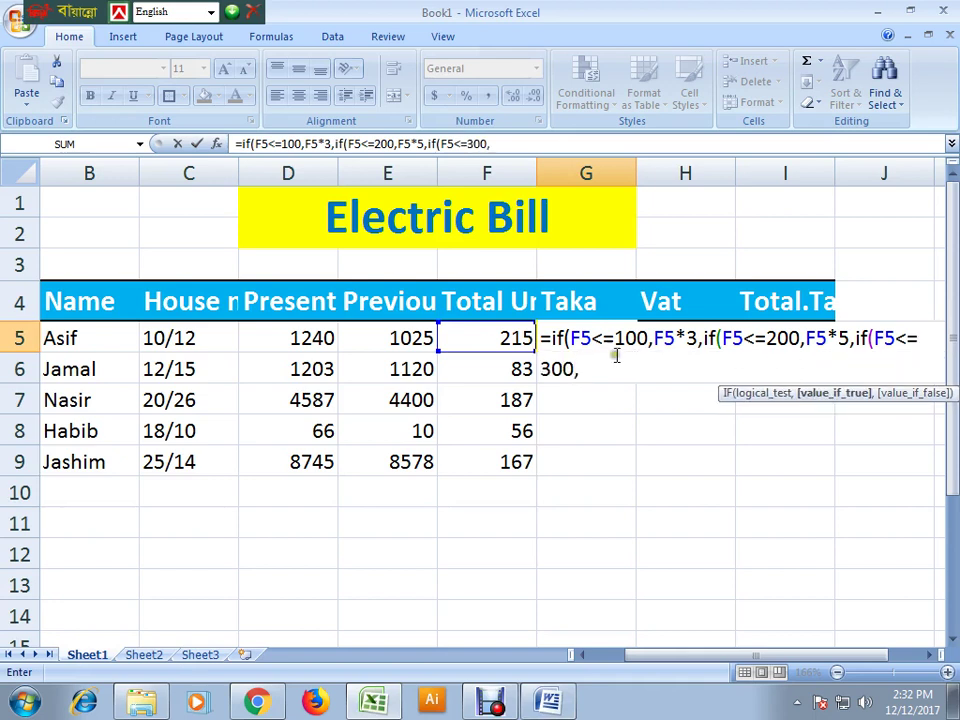
click(515, 338)
text(*)
click(548, 700)
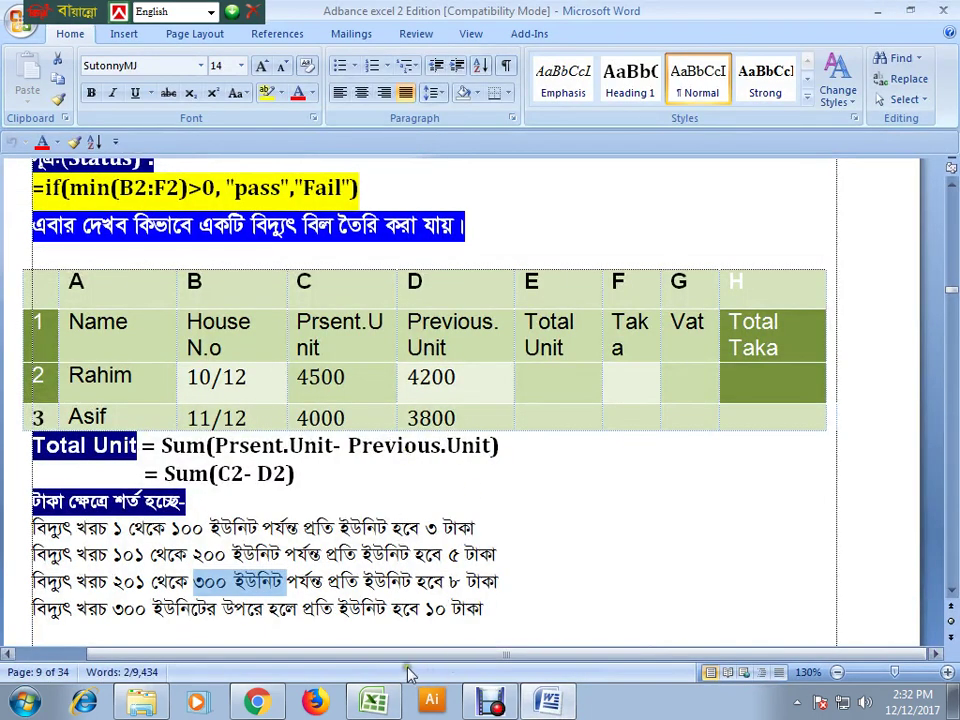
click(548, 700)
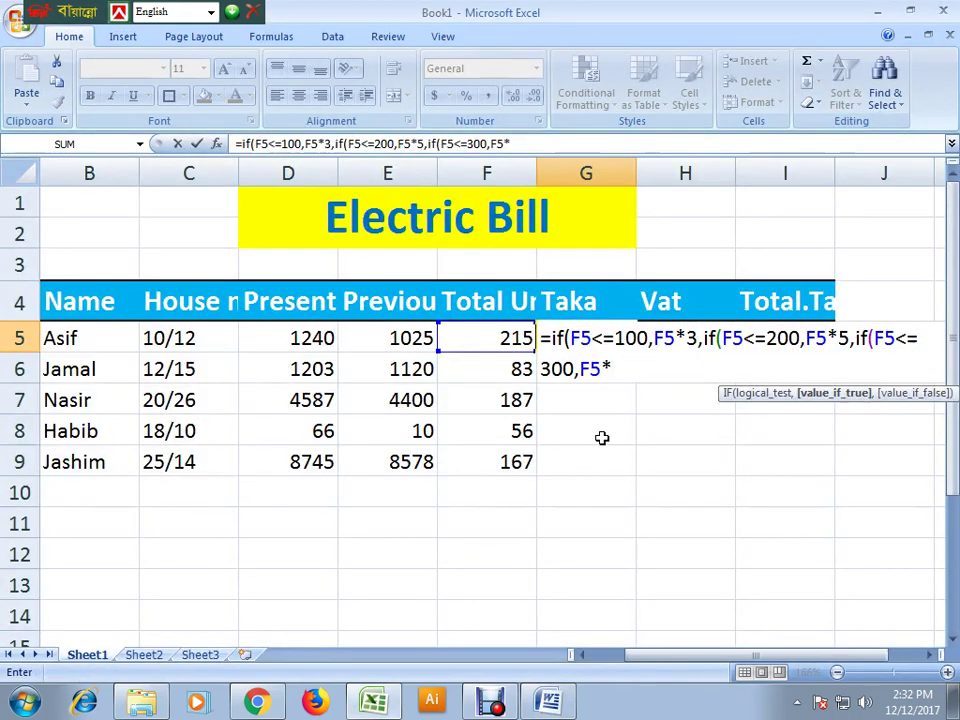
text(8,)
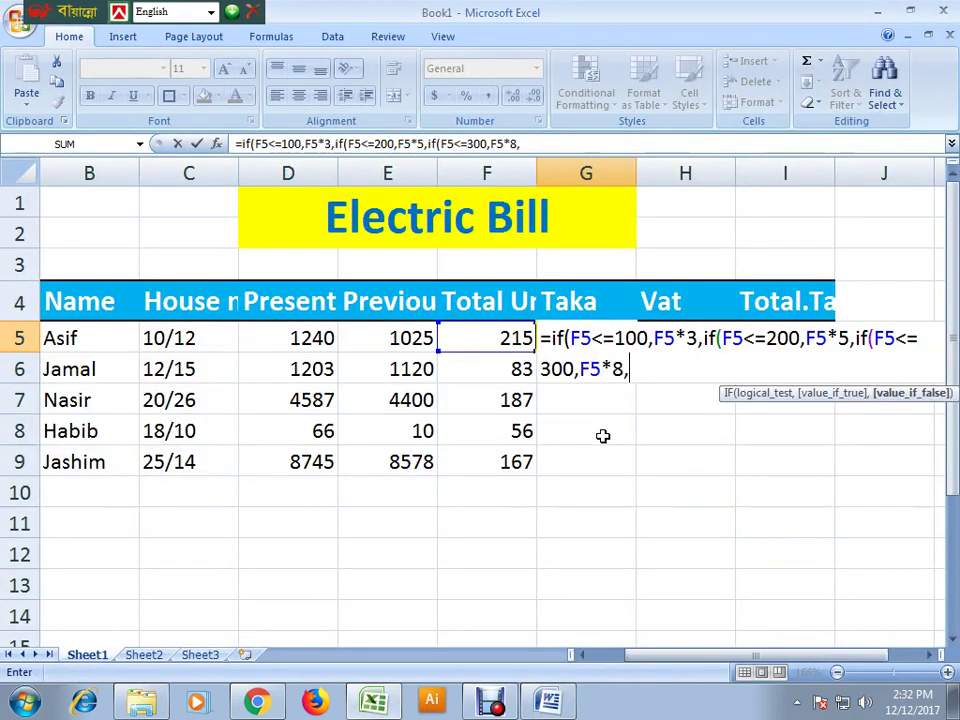
text(if()
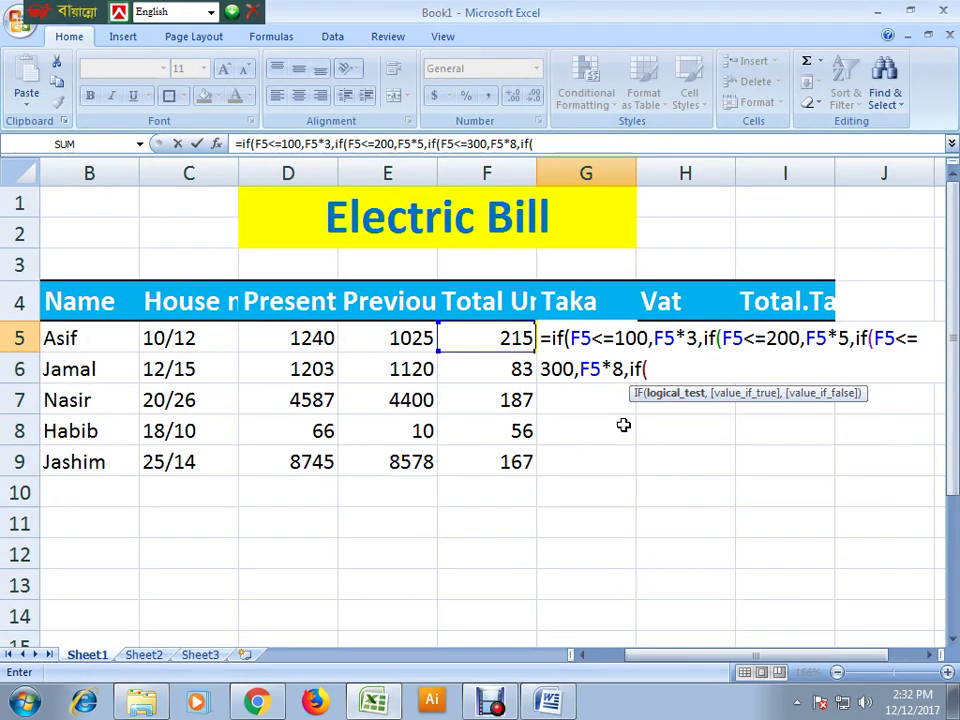
- Add the final F5*10 tier above 300 units, close the brackets and confirm, giving 1720
click(508, 340)
text(>)
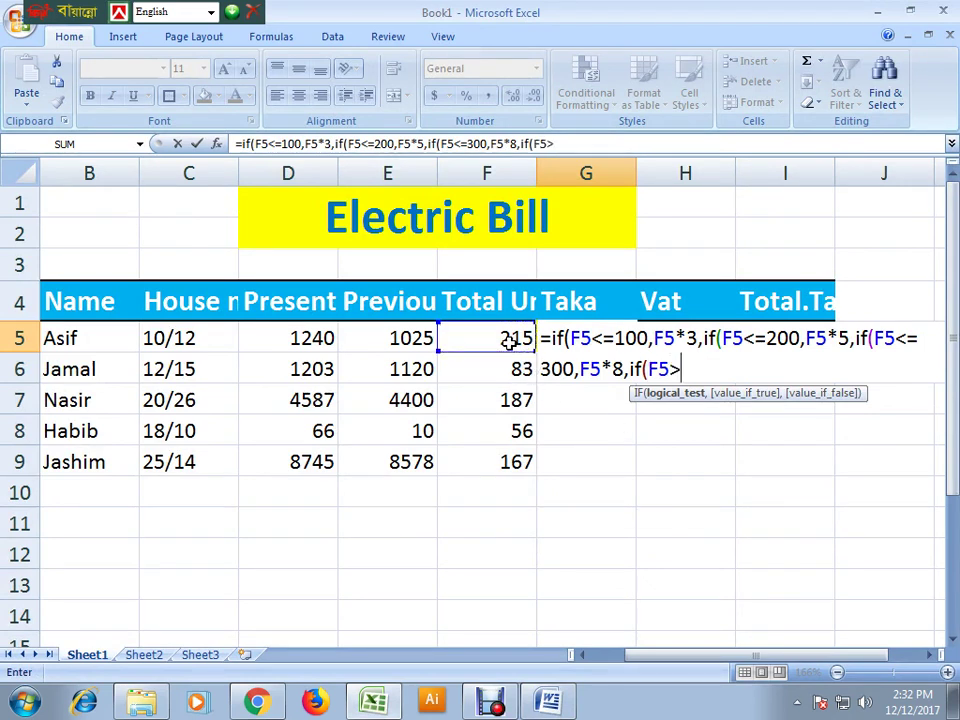
click(548, 706)
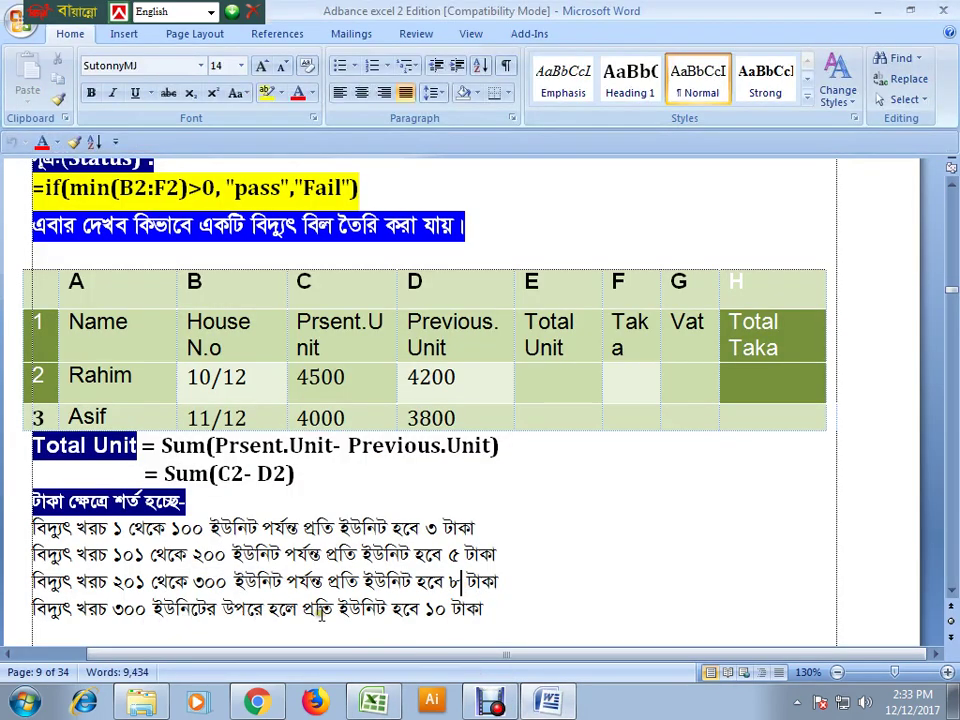
click(540, 705)
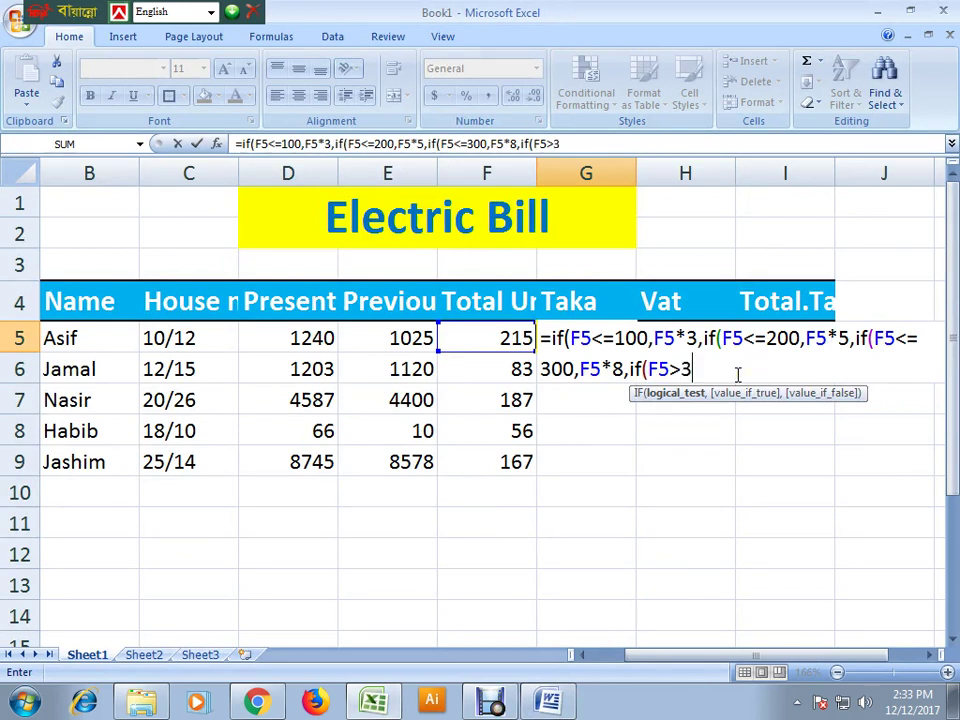
text(00)
text(,)
click(501, 345)
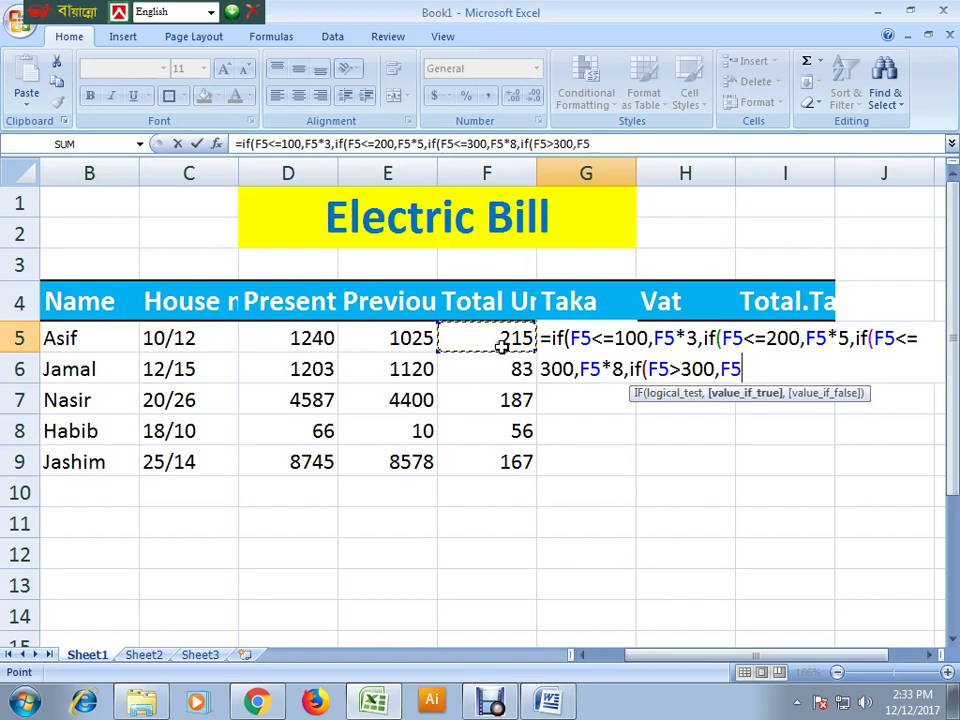
text(*)
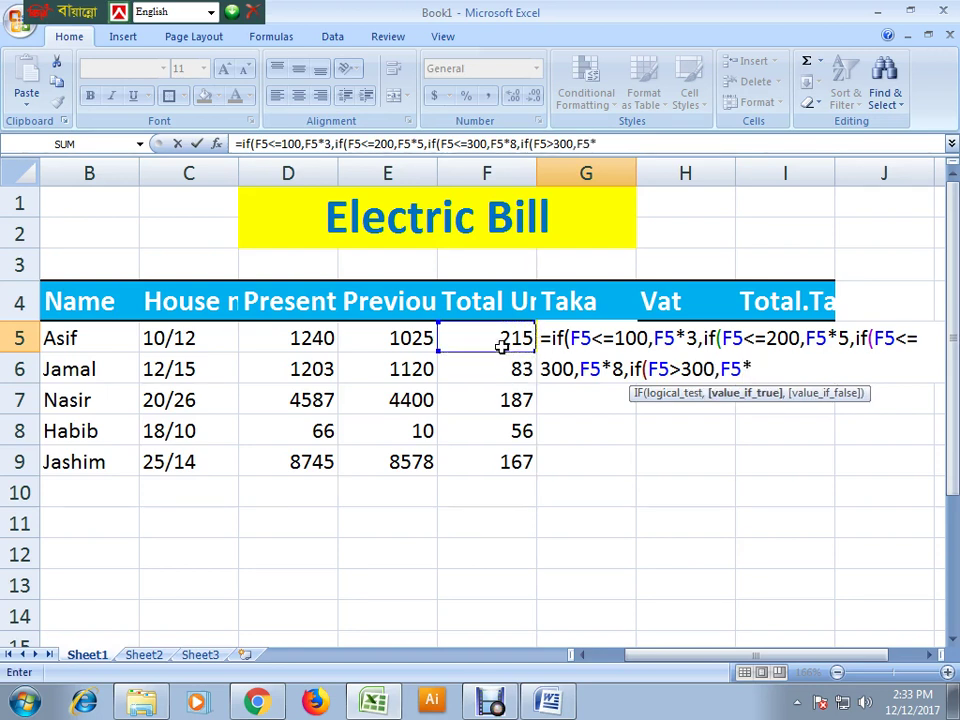
text(10)
text())
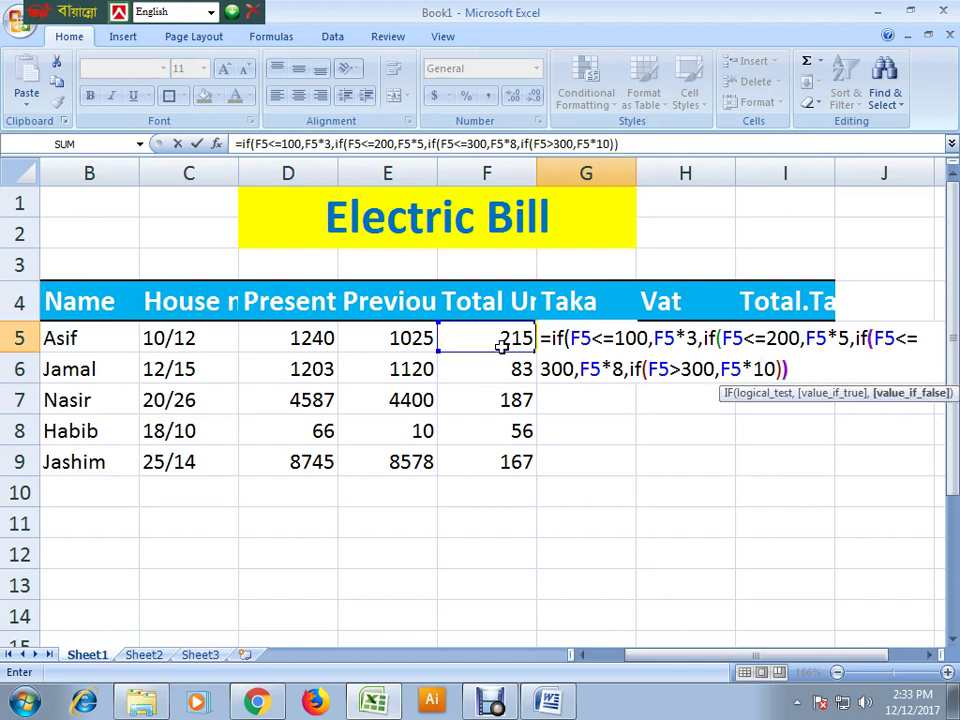
text()))
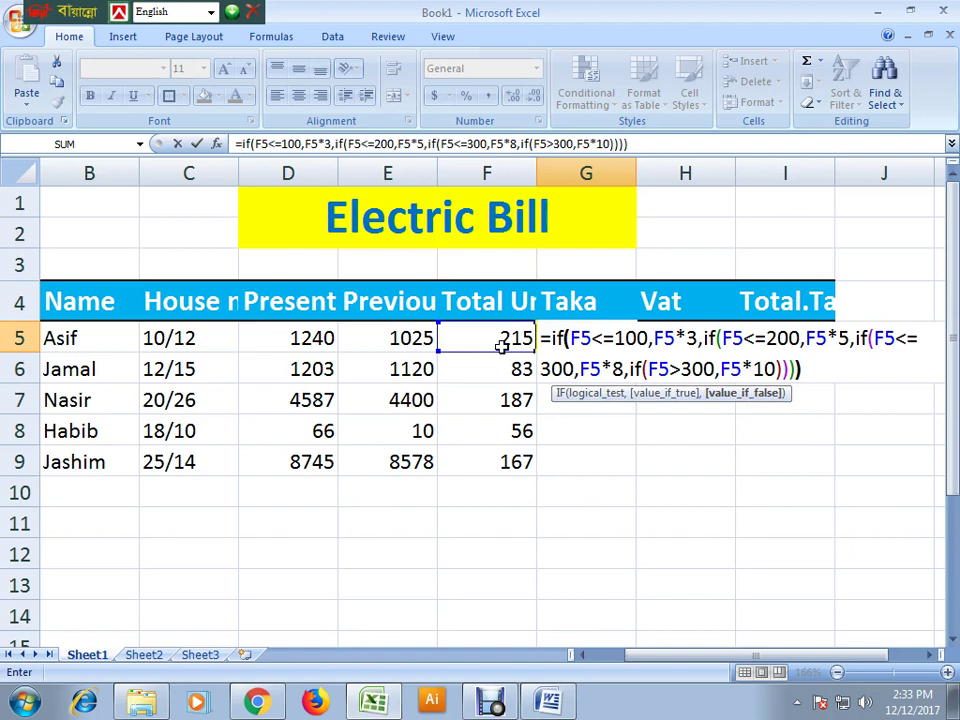
key(Return)
- Copy the G5 Taka formula down to G9, giving 249, 935, 168 and 835
click(617, 340)
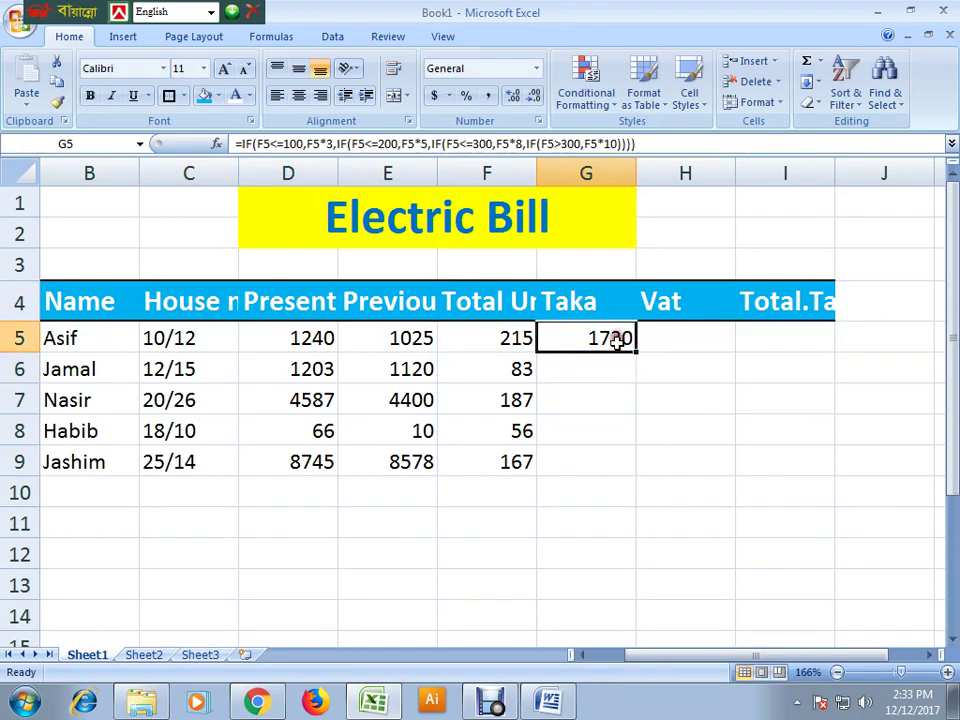
drag(637, 354, 630, 465)
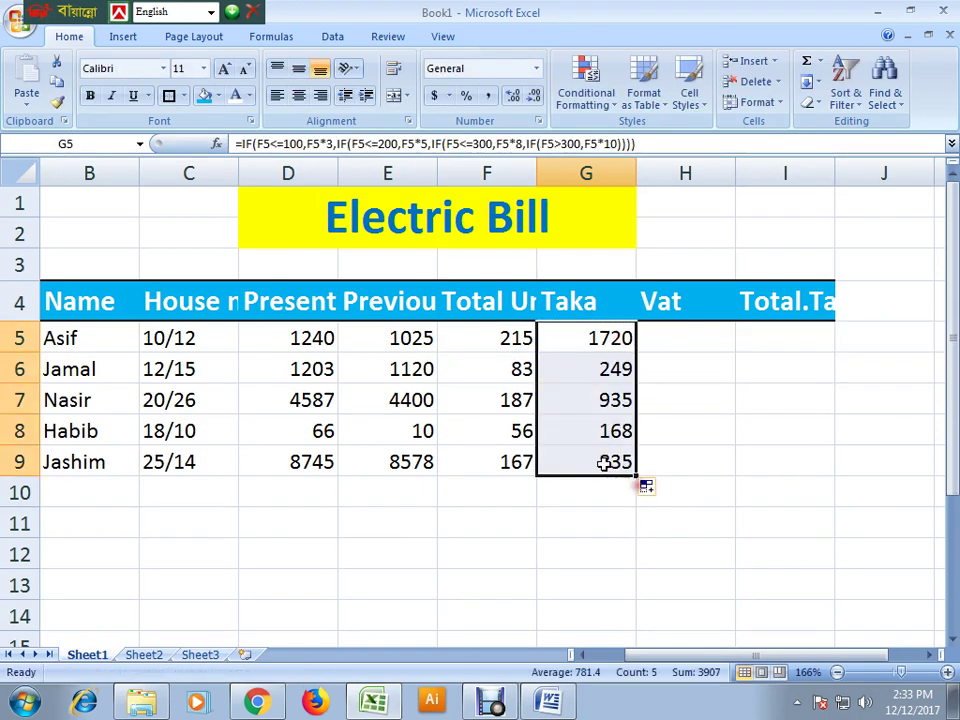
click(515, 340)
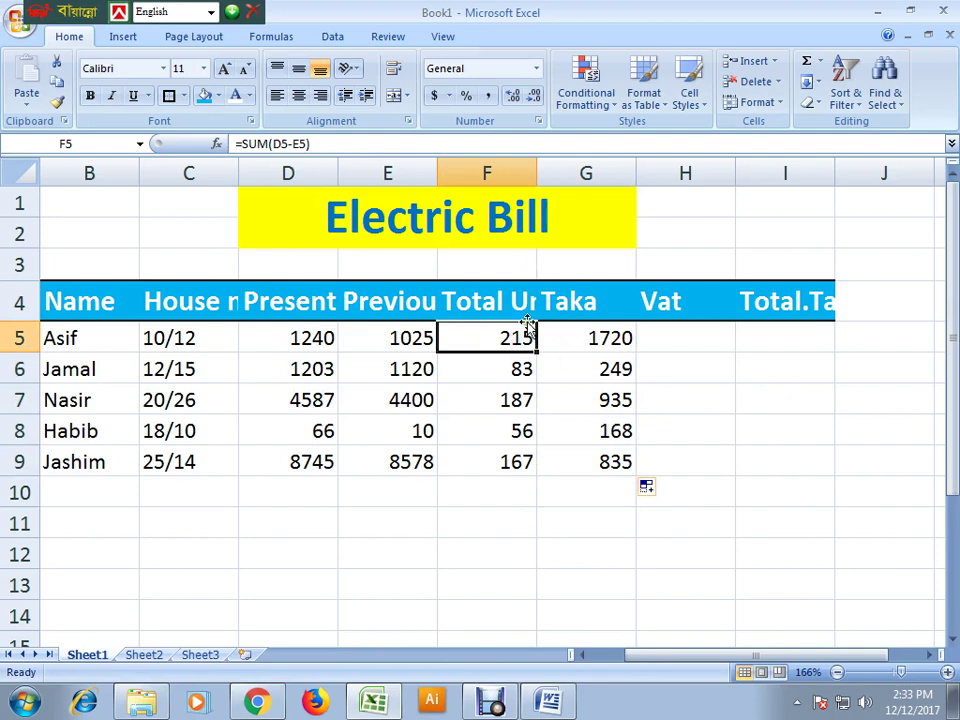
click(548, 700)
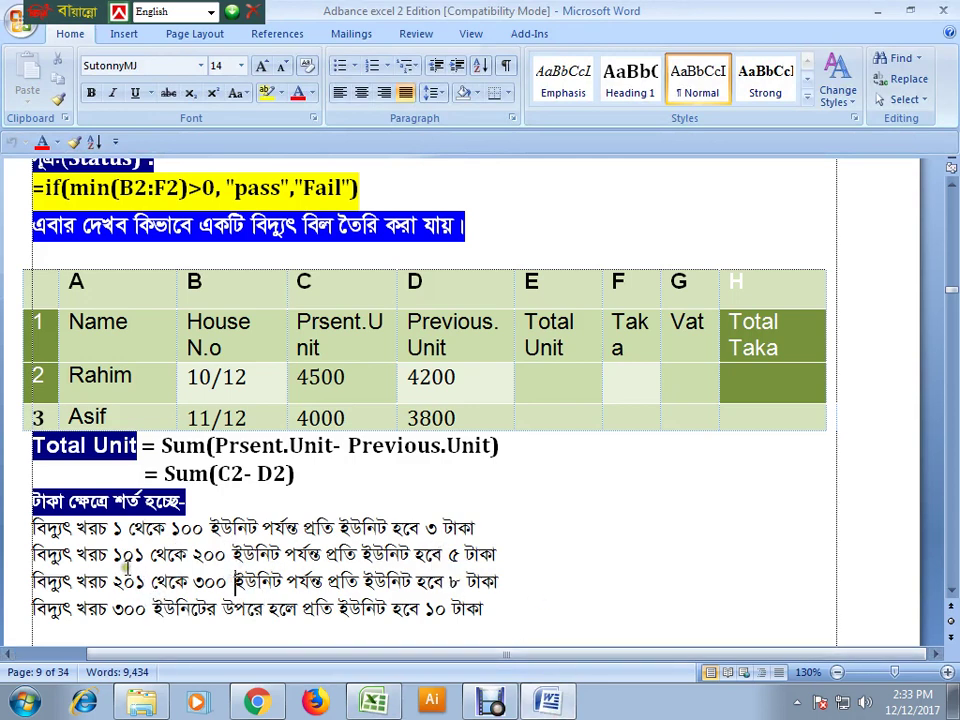
drag(112, 581, 250, 581)
click(424, 579)
click(556, 704)
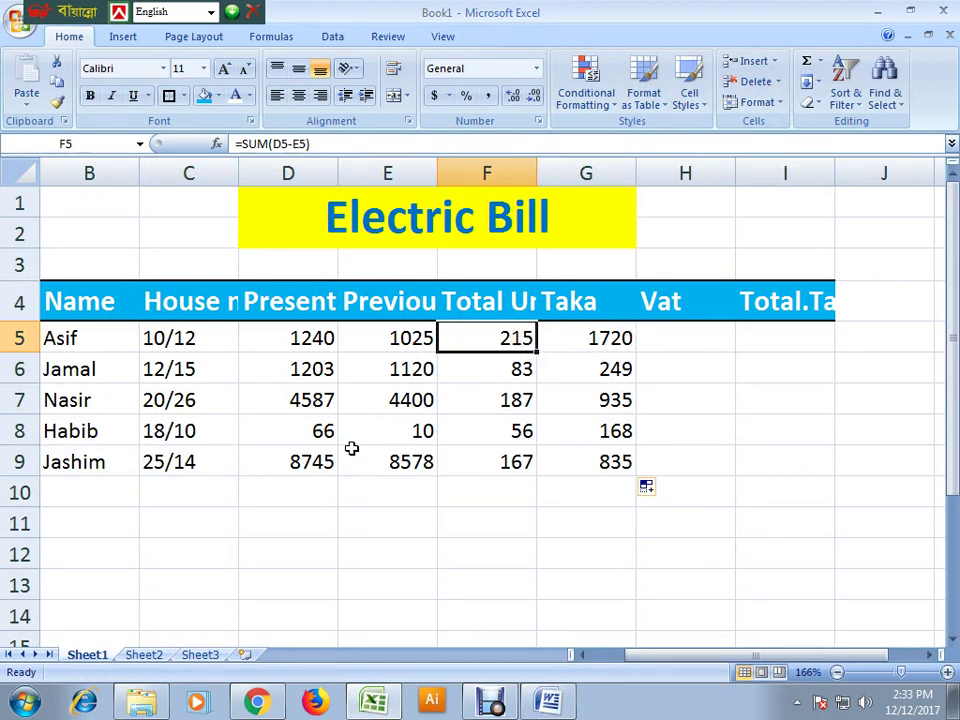
click(680, 338)
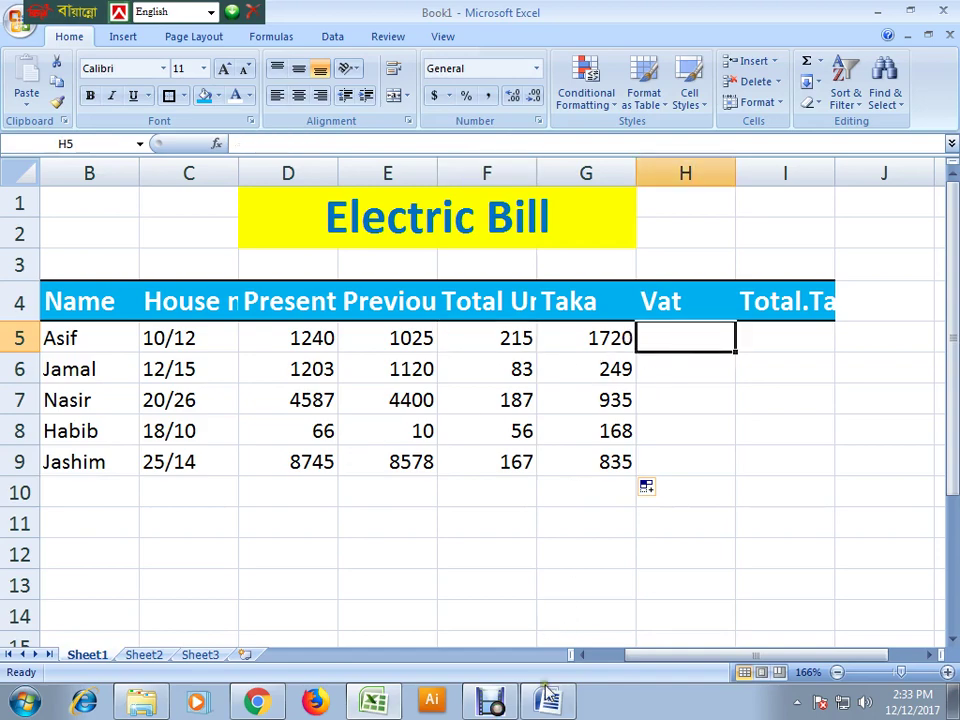
key(alt+Tab)
scroll(444, 540, down, 5)
scroll(300, 460, down, 2)
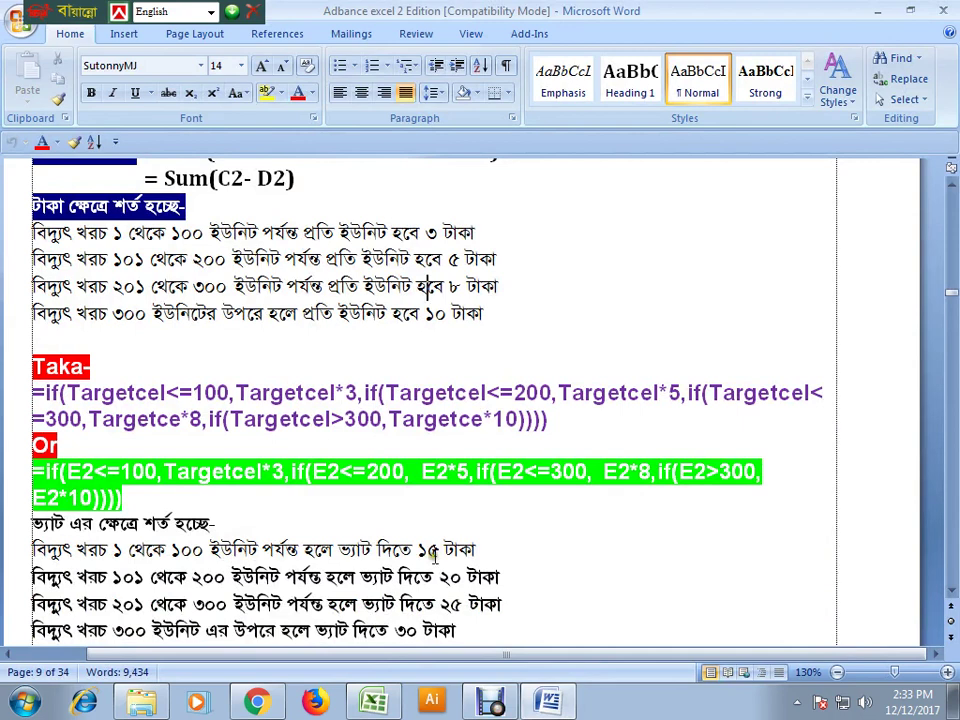
drag(477, 551, 417, 551)
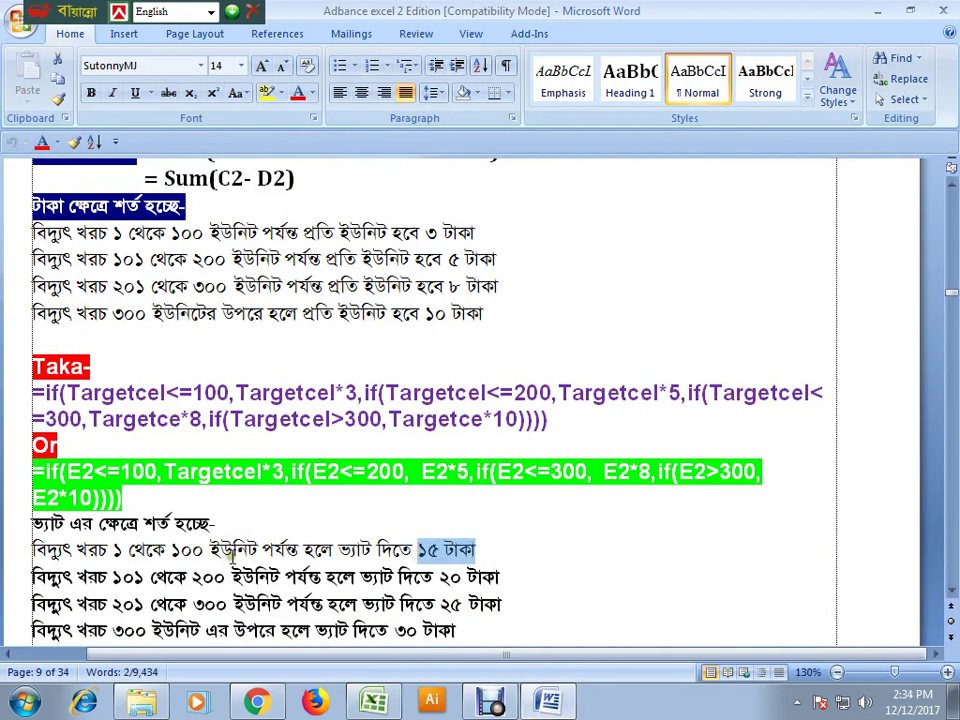
click(478, 551)
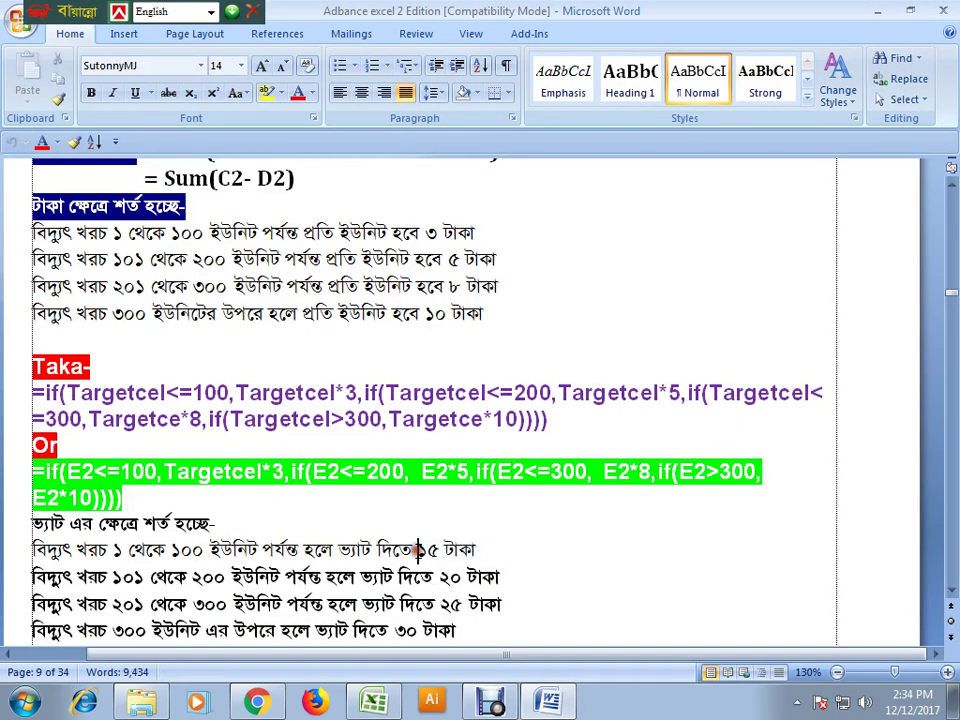
click(460, 578)
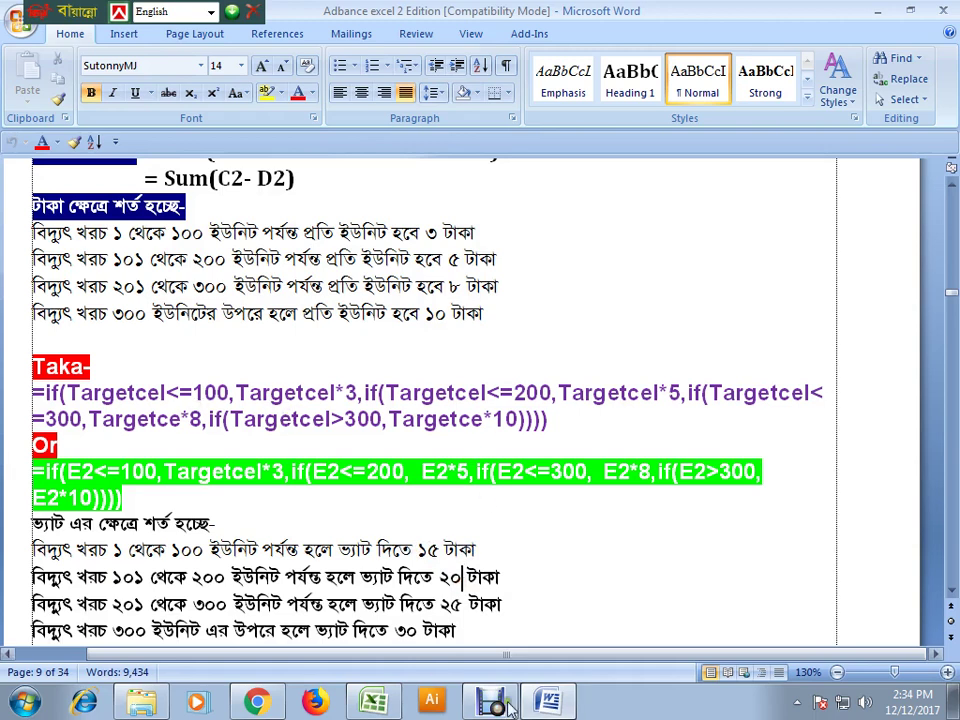
click(566, 706)
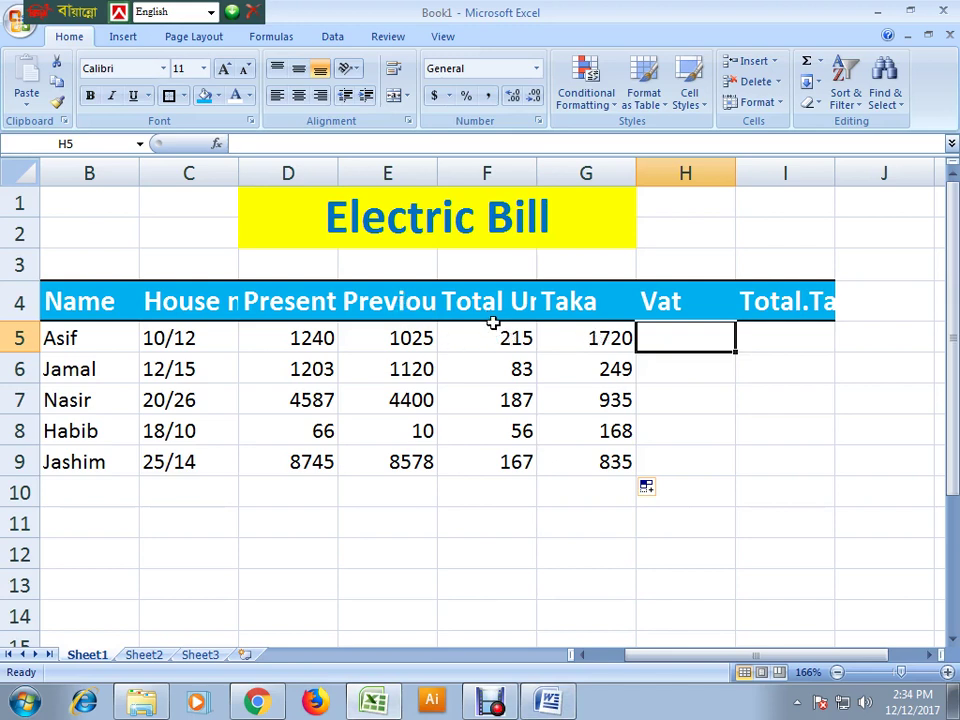
click(507, 300)
double_click(507, 300)
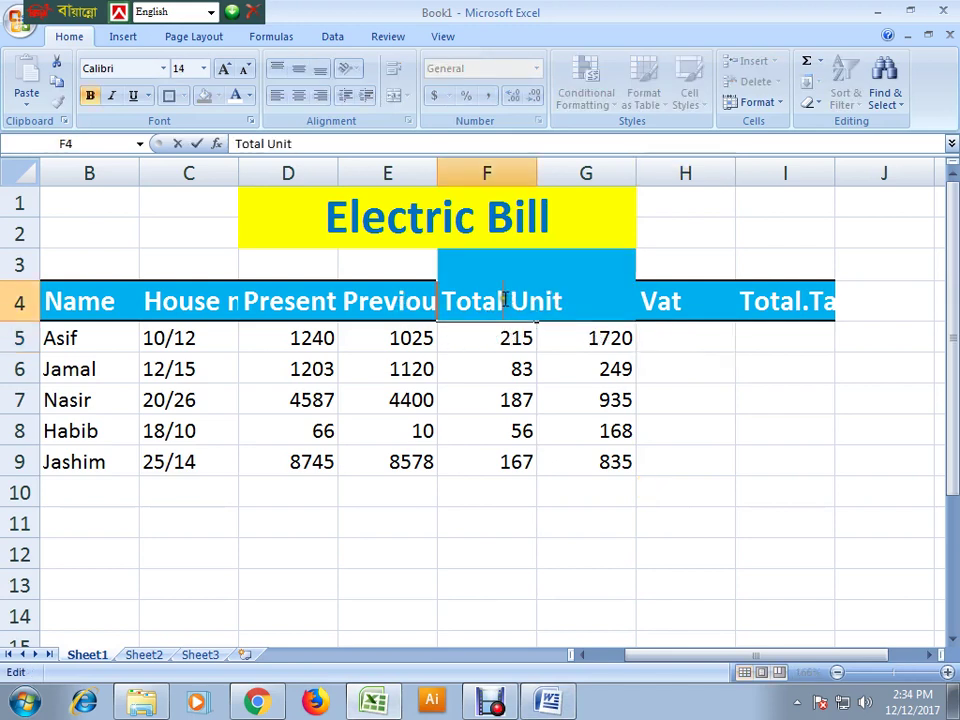
click(534, 349)
- Leave the Taka formula unchanged and paste the copied nested IF formula into H5
double_click(615, 338)
key(ctrl+c)
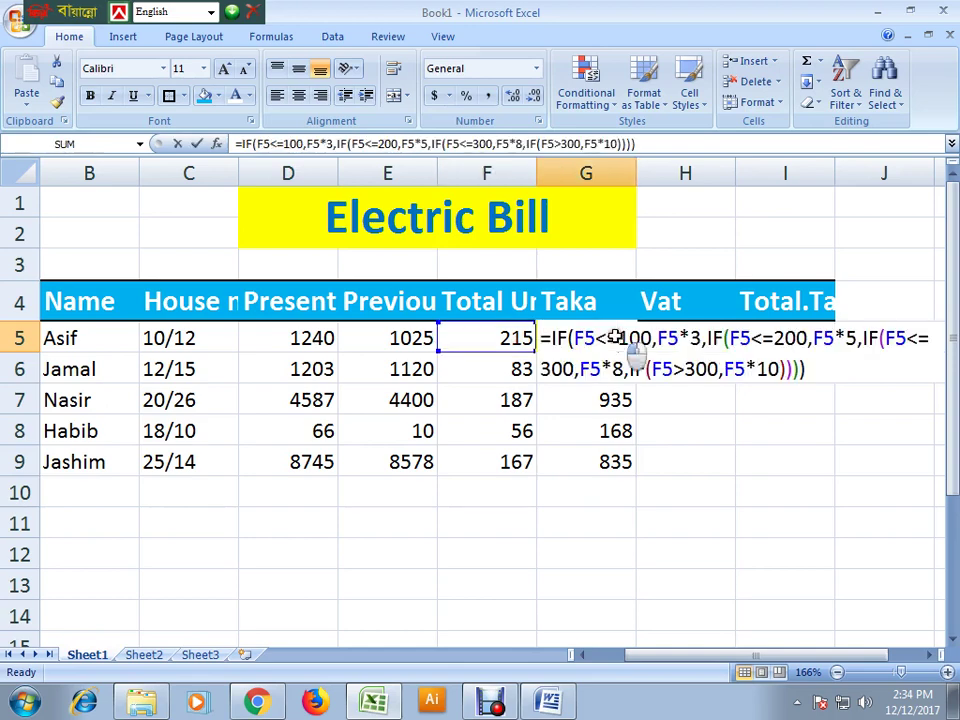
drag(805, 370, 522, 342)
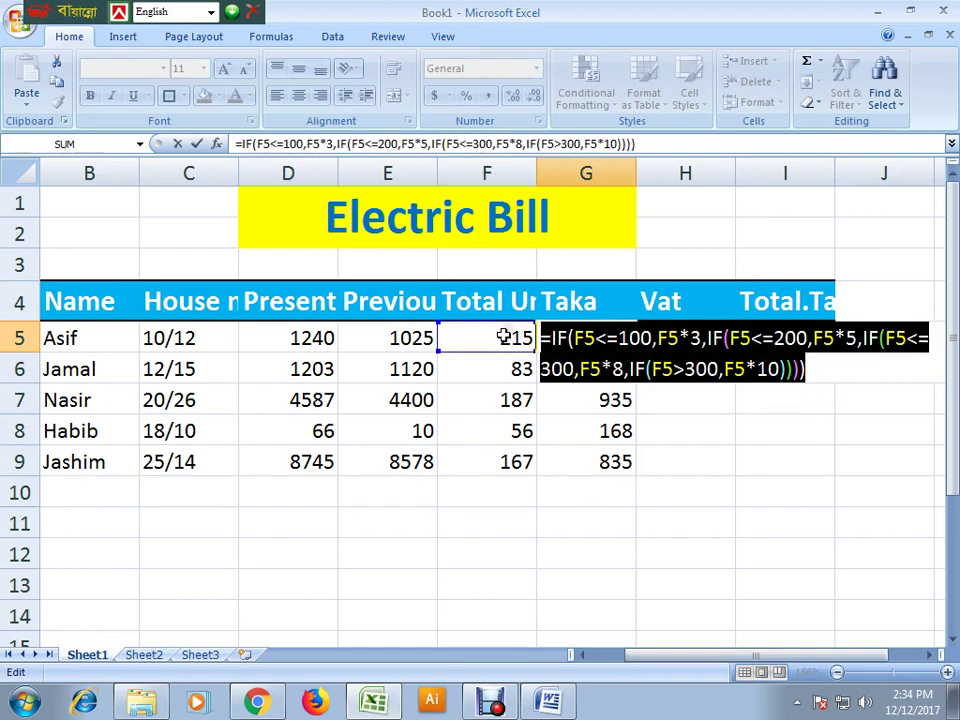
key(Return)
click(650, 340)
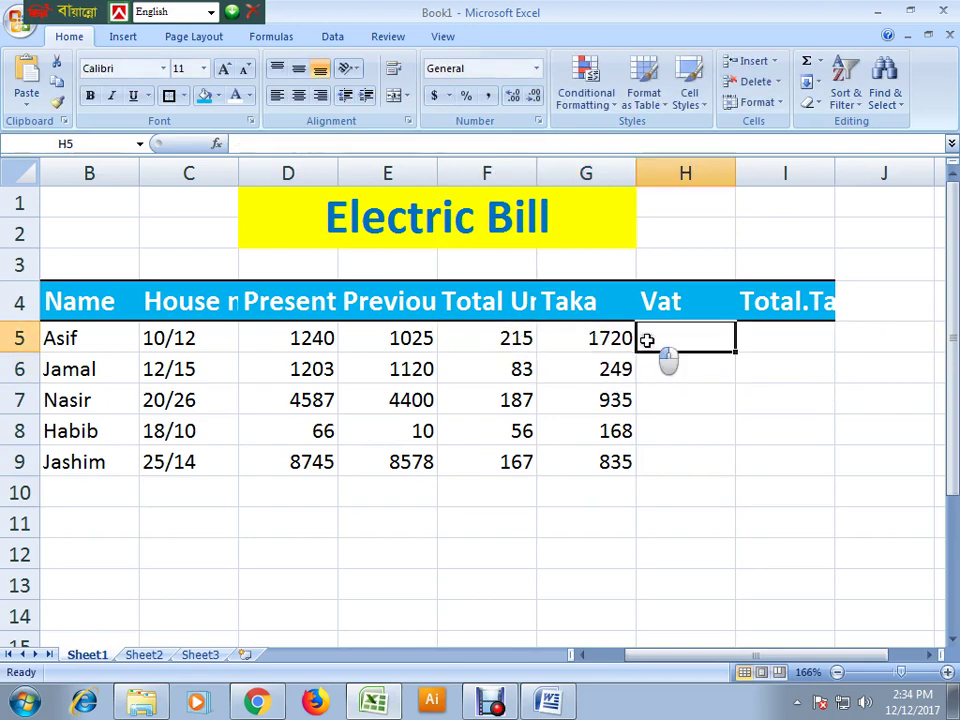
text(=)
key(ctrl+v)
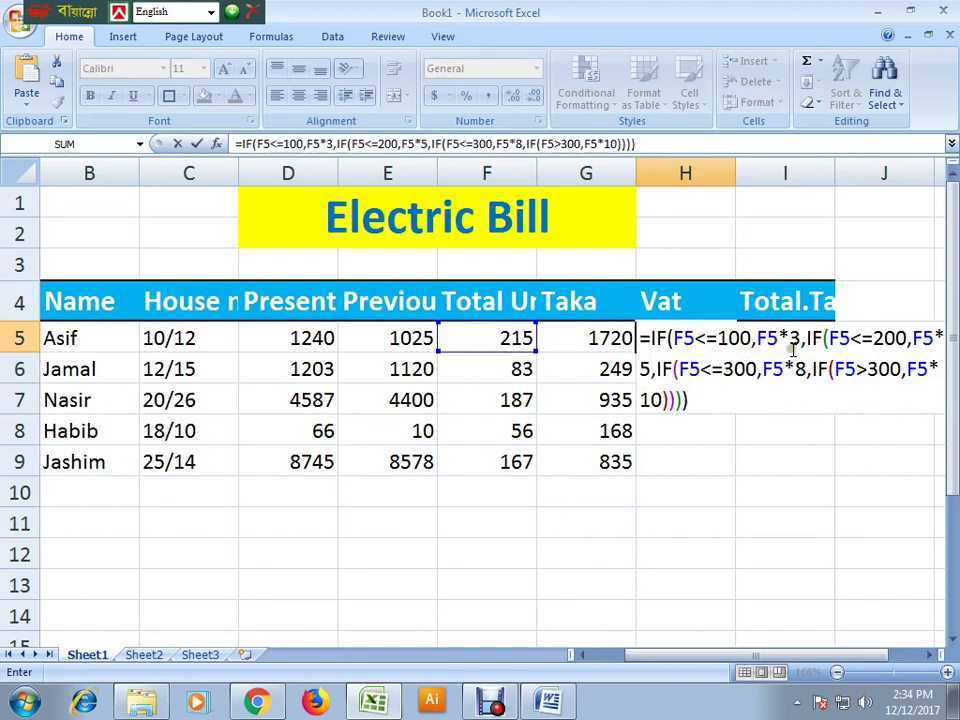
- Replace the first two IF results F5*3 and F5*5 with "15" and "20"
drag(798, 340, 757, 340)
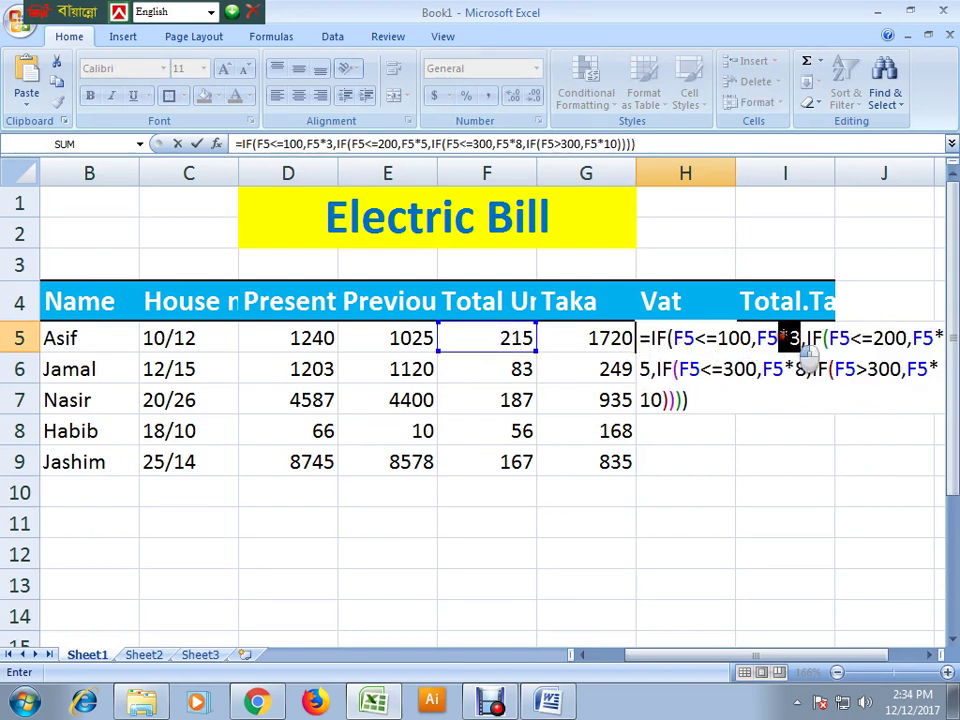
text(15)
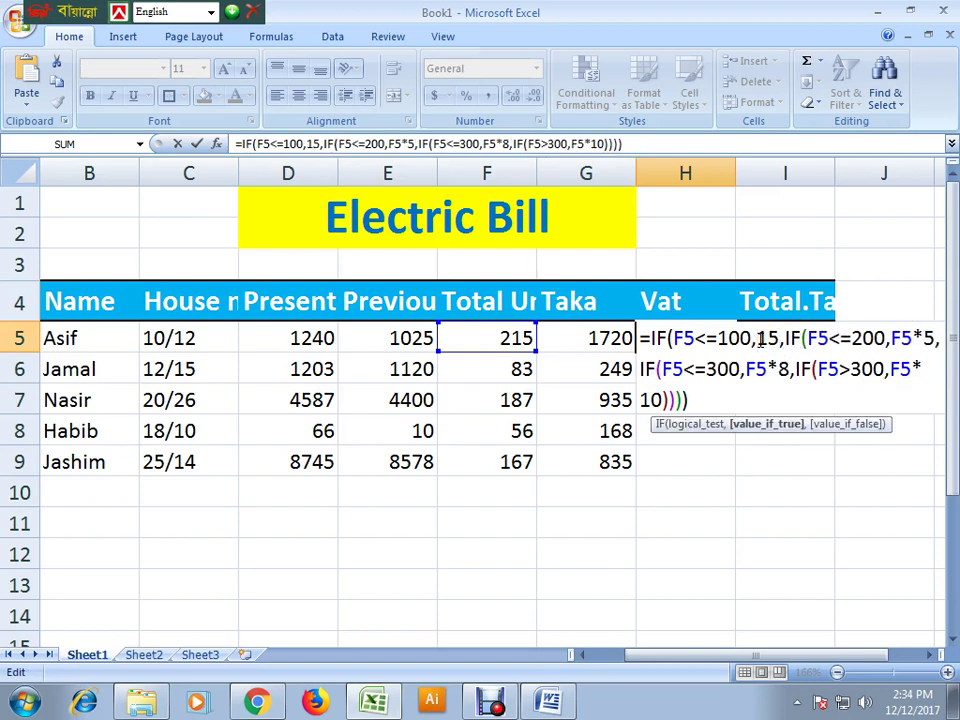
click(761, 341)
text(")
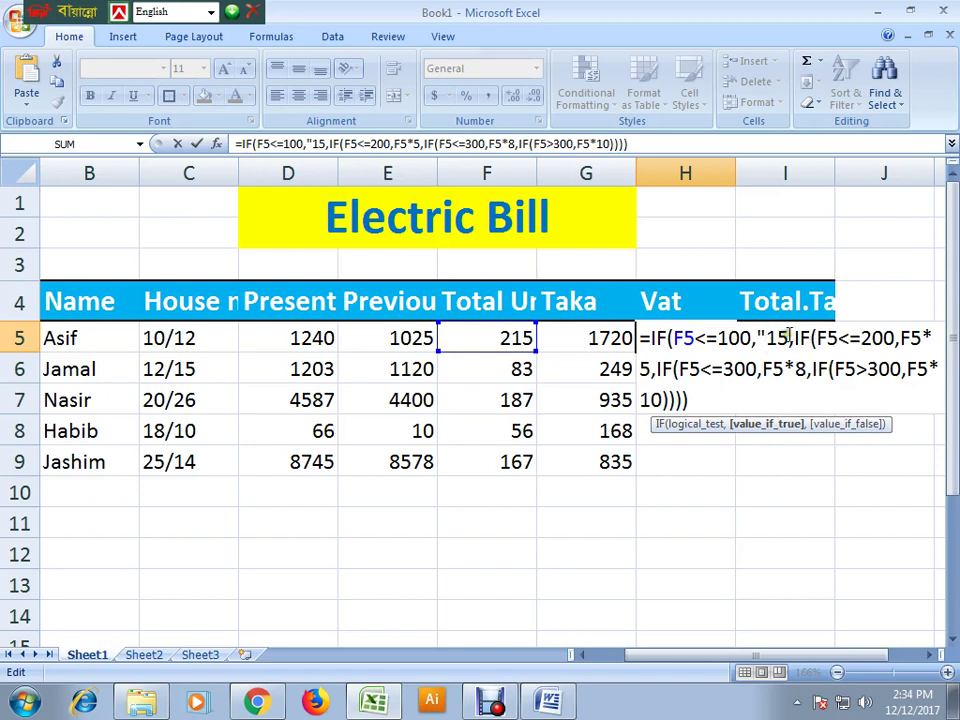
click(789, 338)
text(")
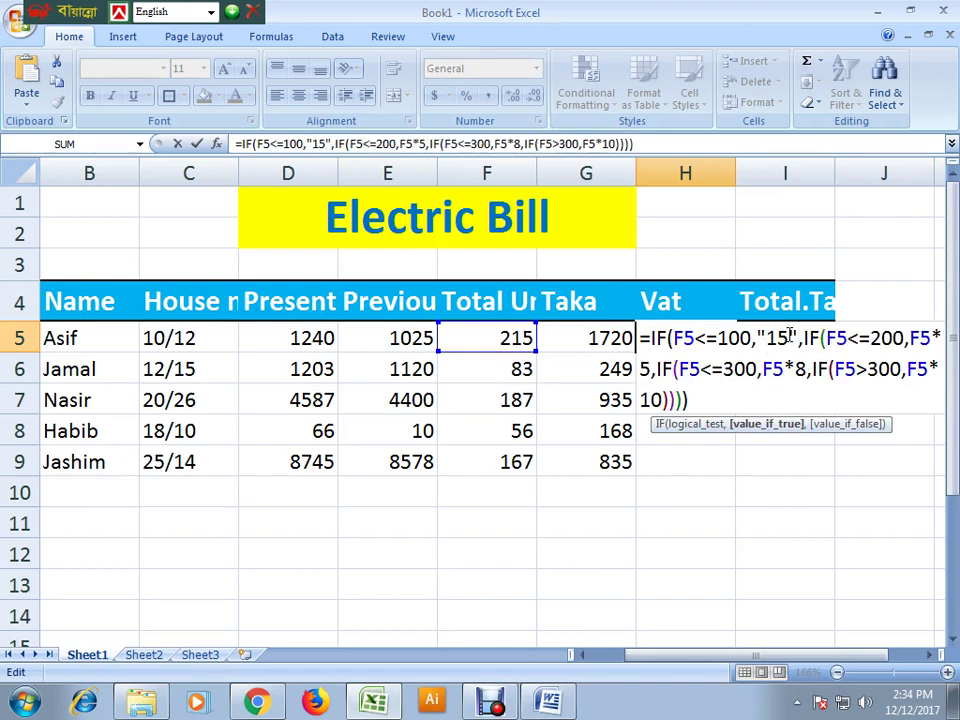
drag(778, 656, 843, 655)
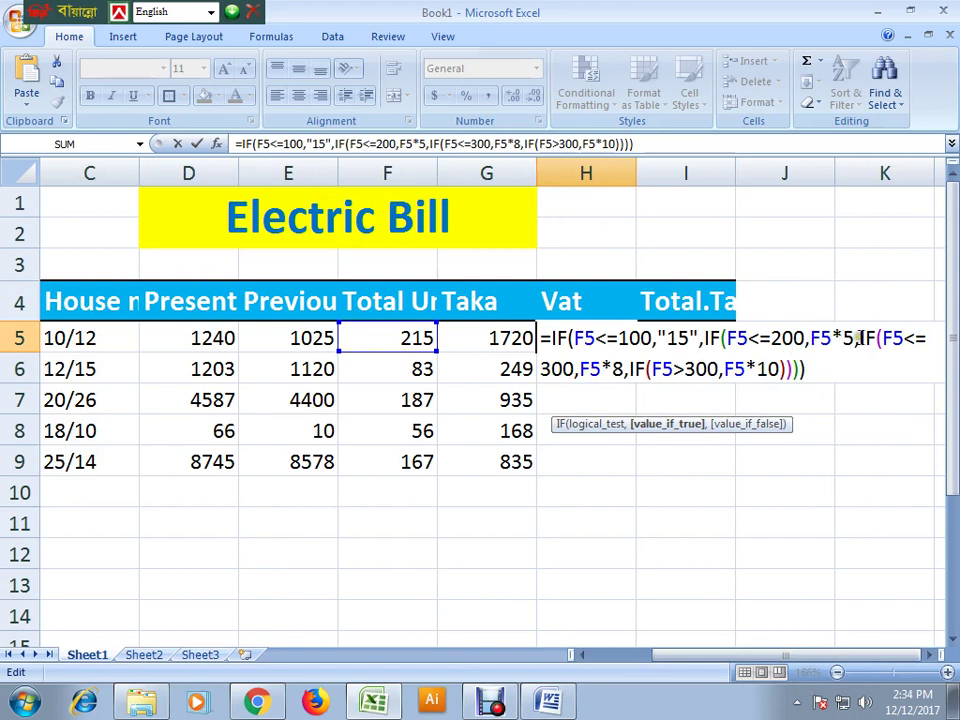
drag(855, 338, 810, 339)
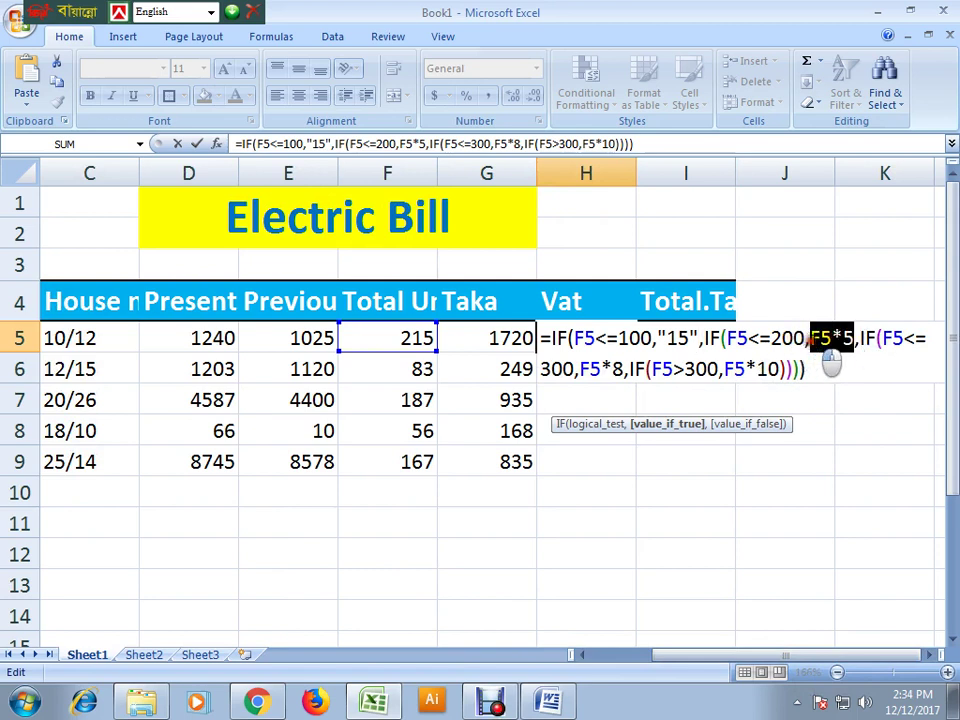
text(")
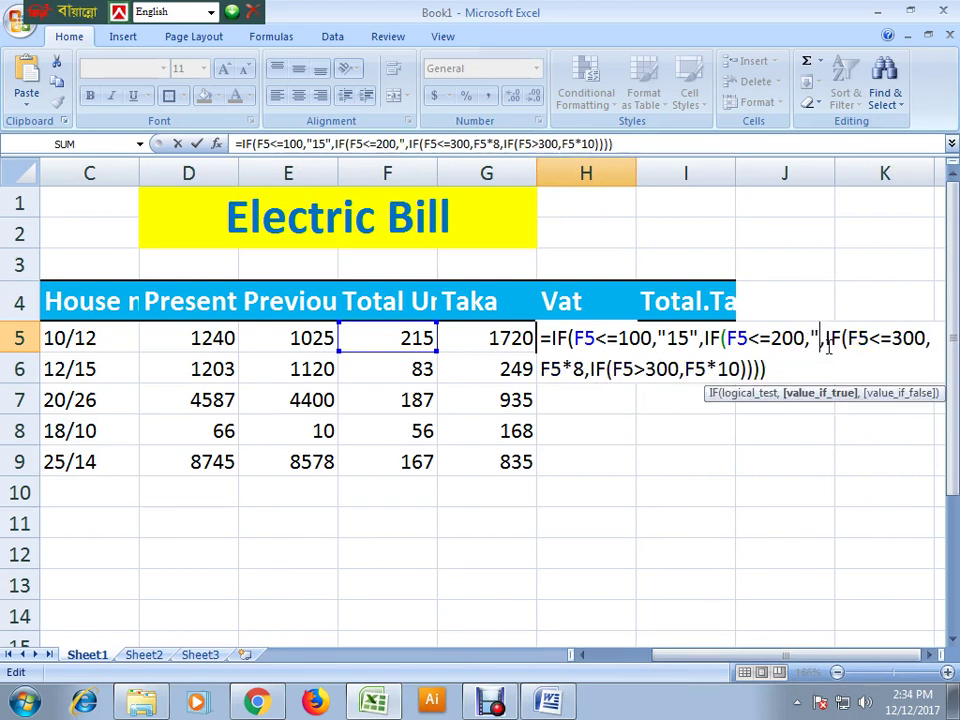
text(20")
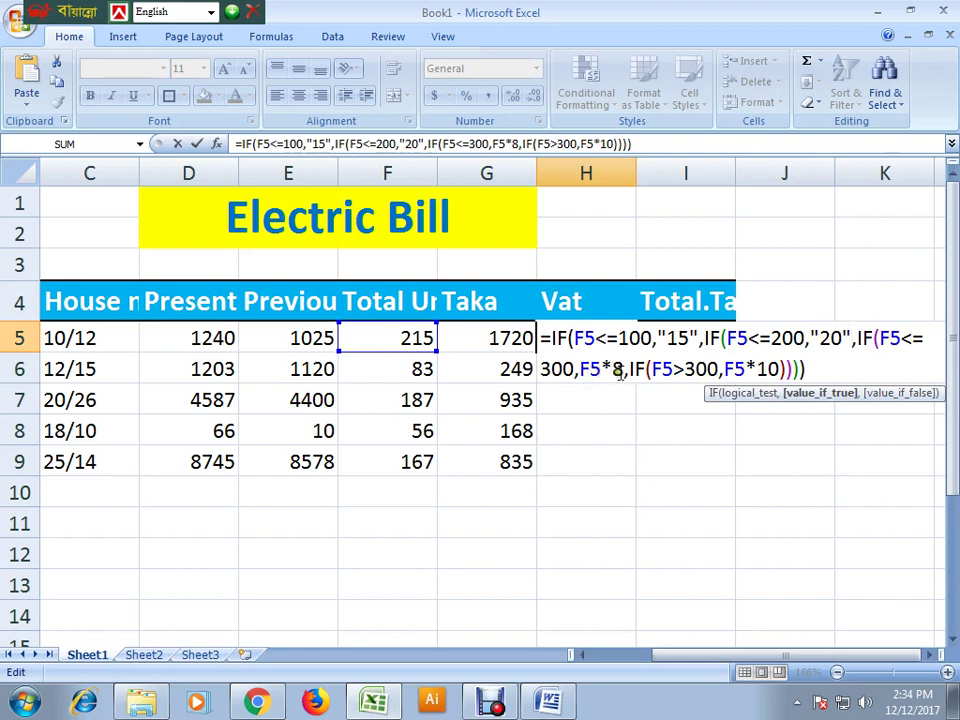
- Replace F5*8 with "25" and F5*10 with "30", then confirm the formula
drag(622, 372, 581, 372)
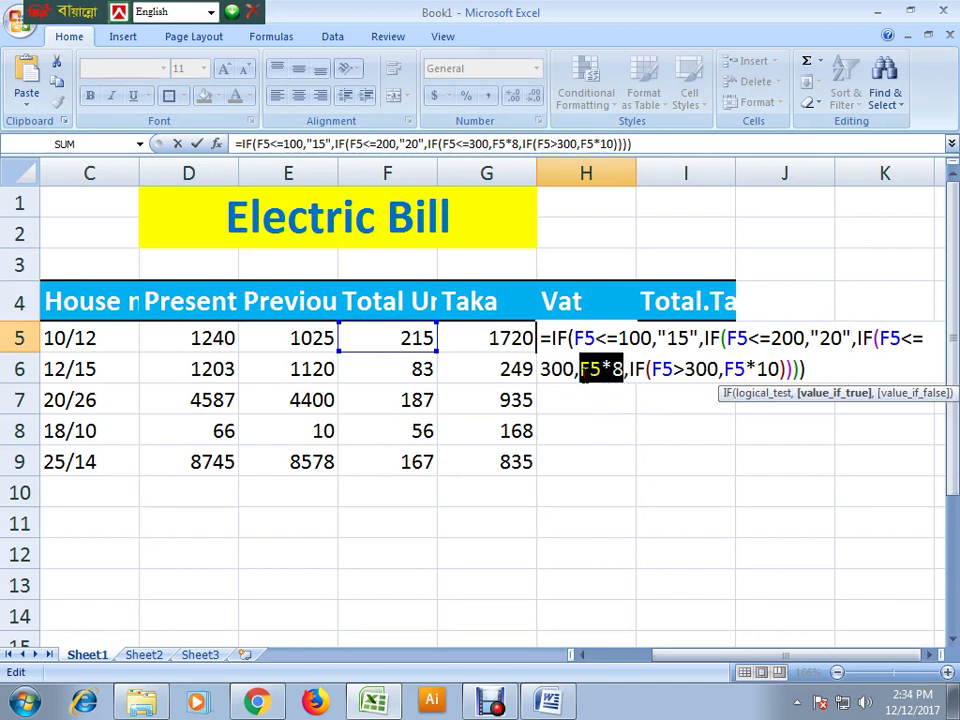
text(2)
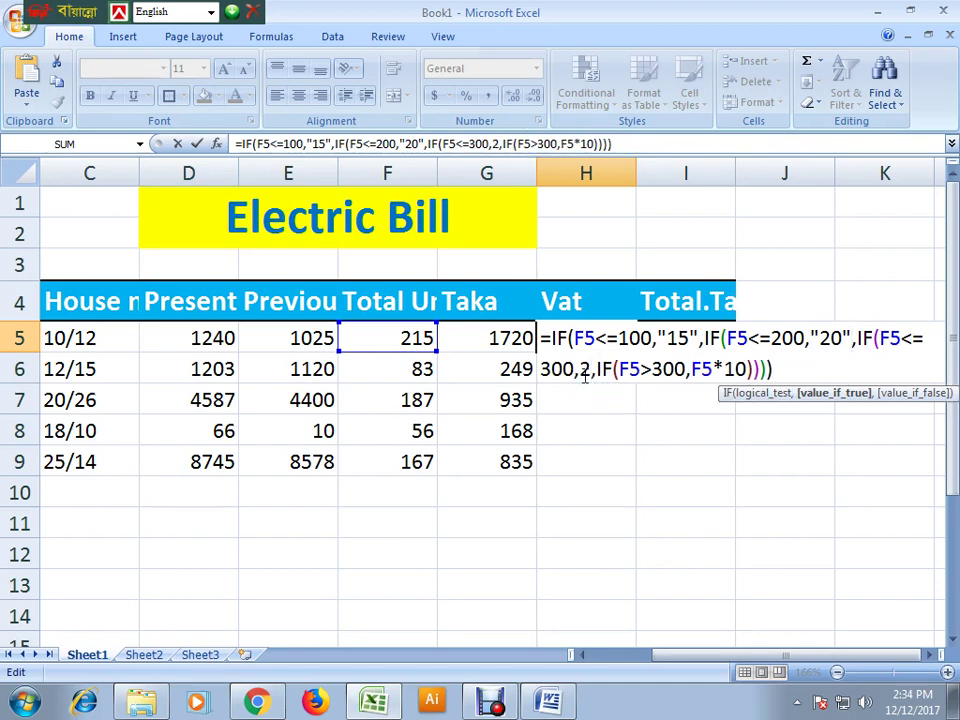
text(5)
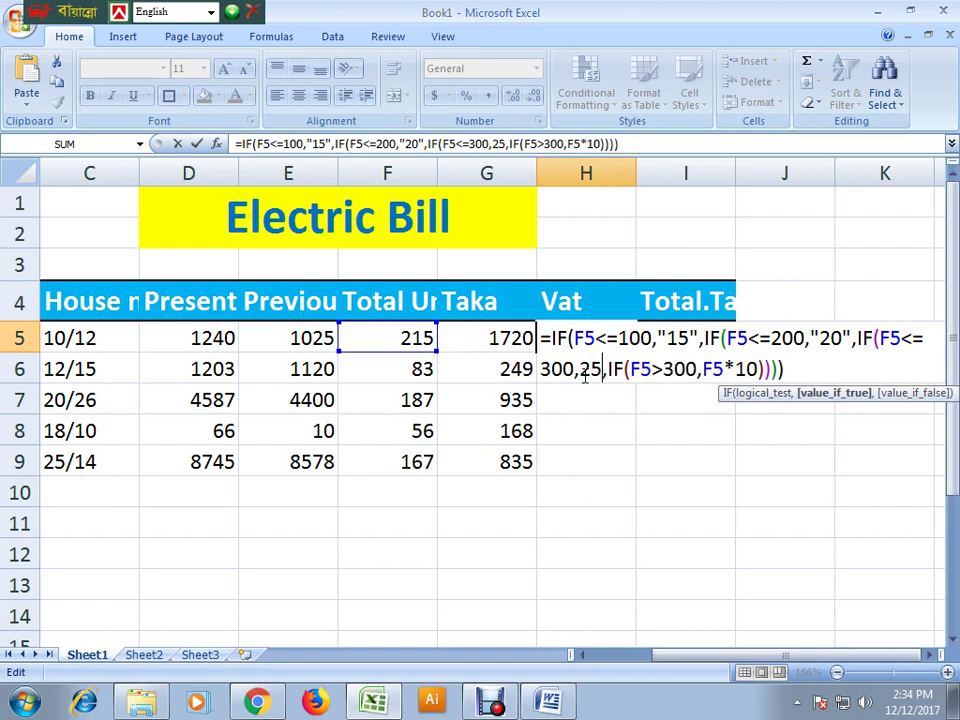
click(582, 370)
text(")
click(610, 369)
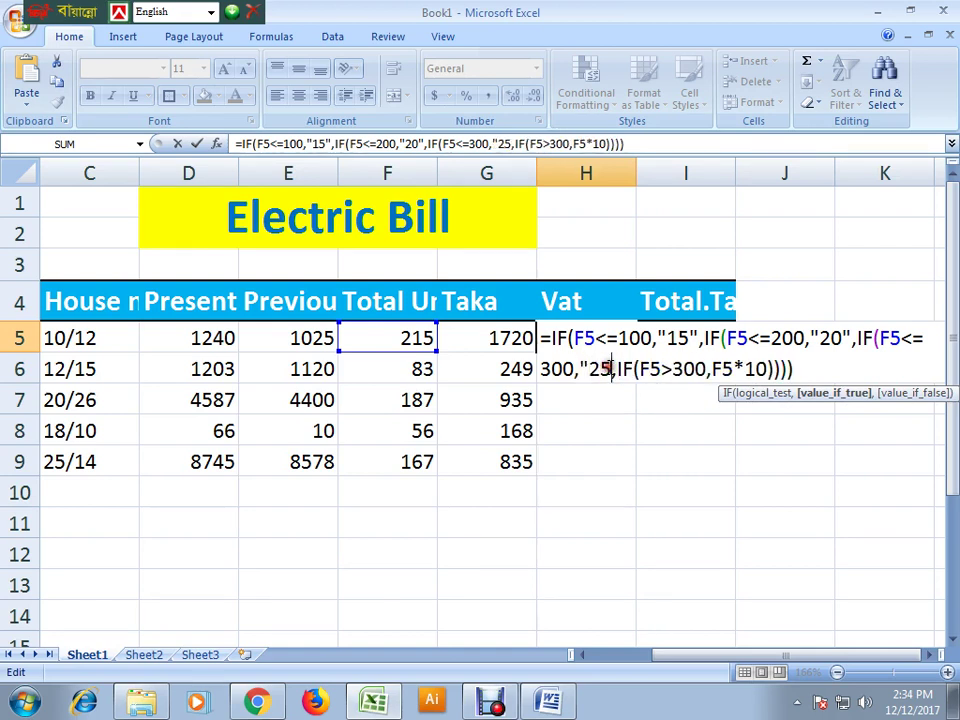
text(")
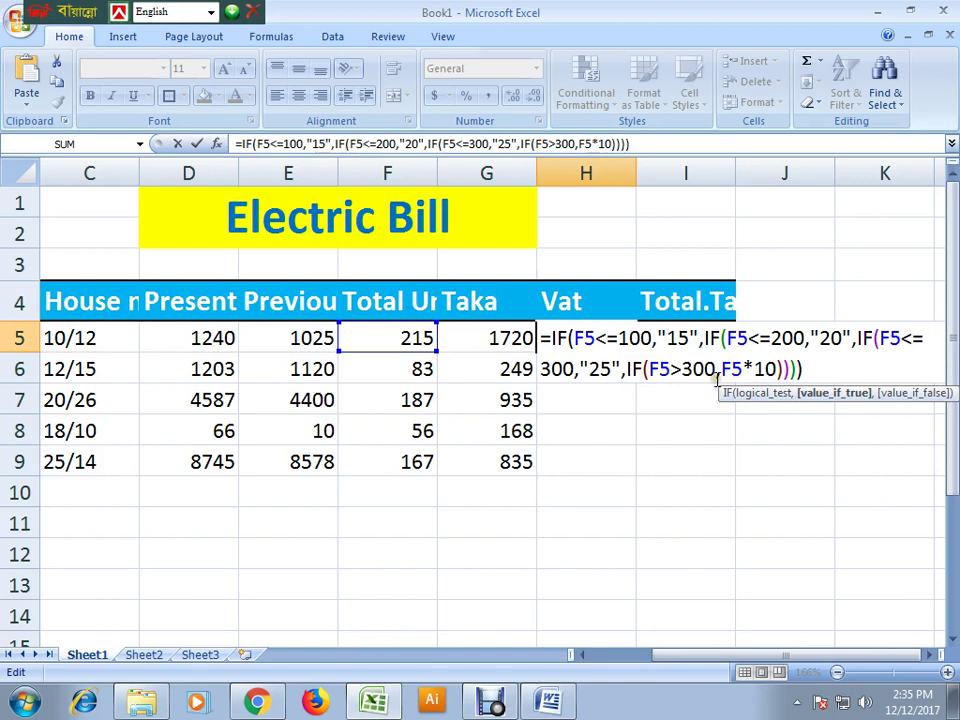
drag(779, 371, 720, 370)
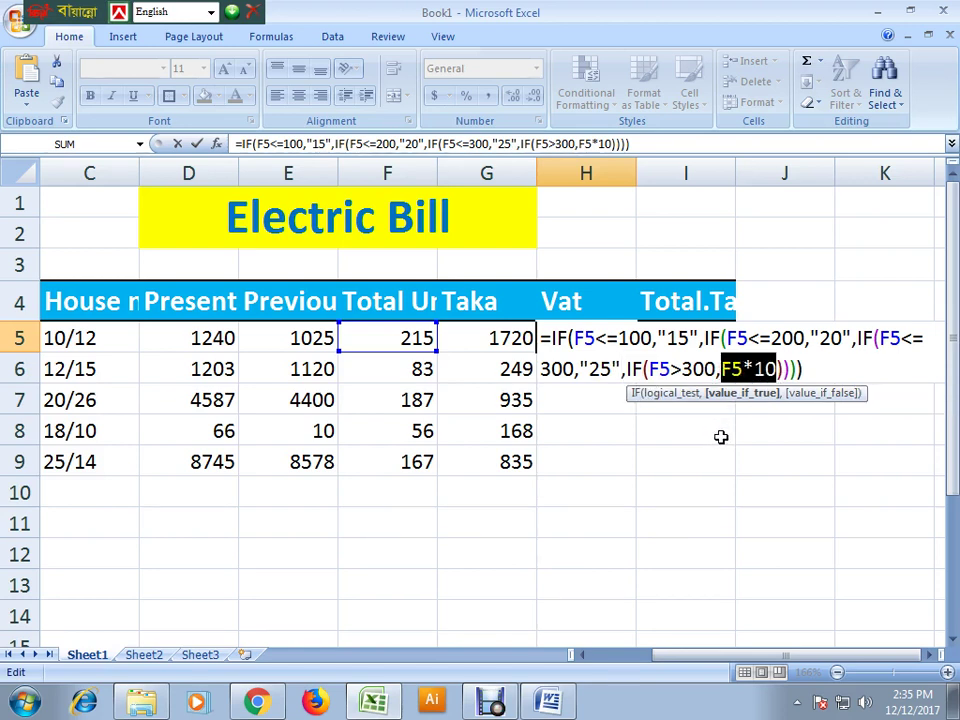
key(BackSpace)
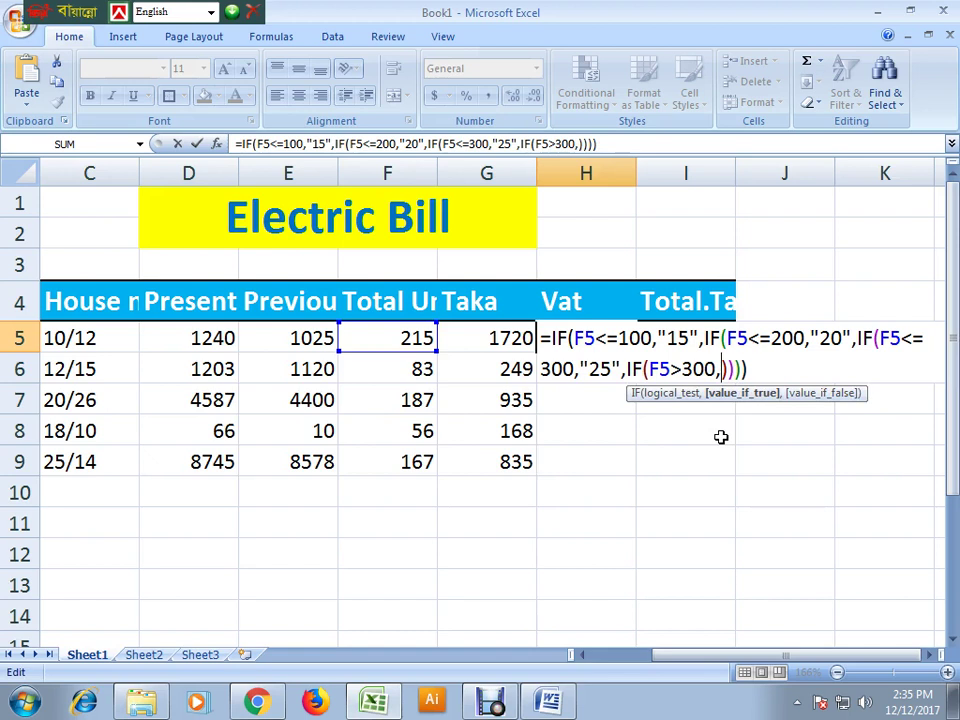
text("30")
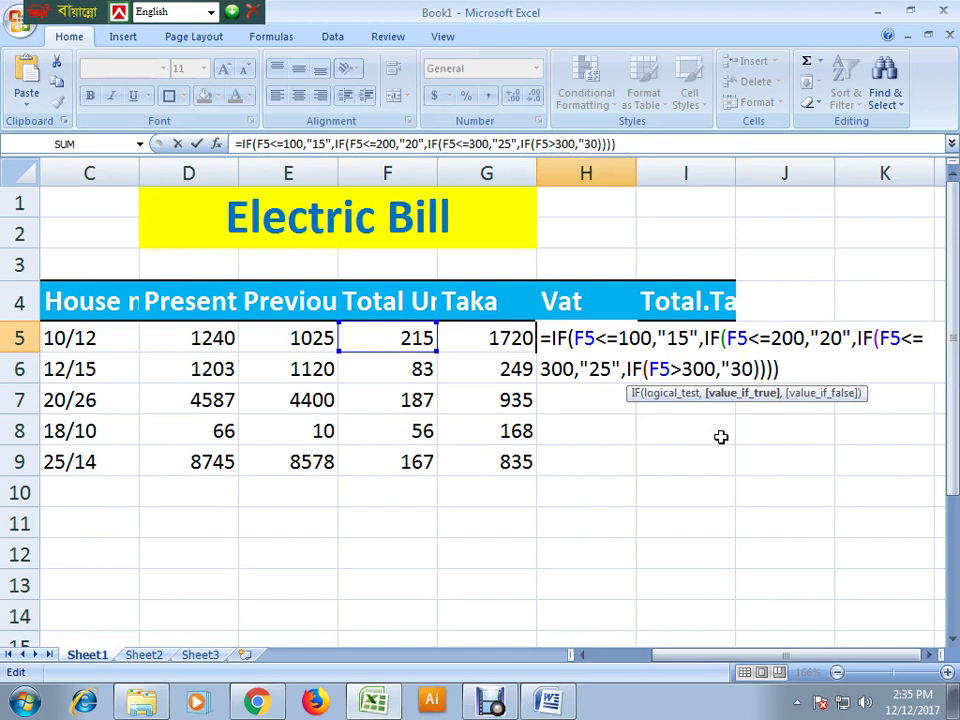
key(Return)
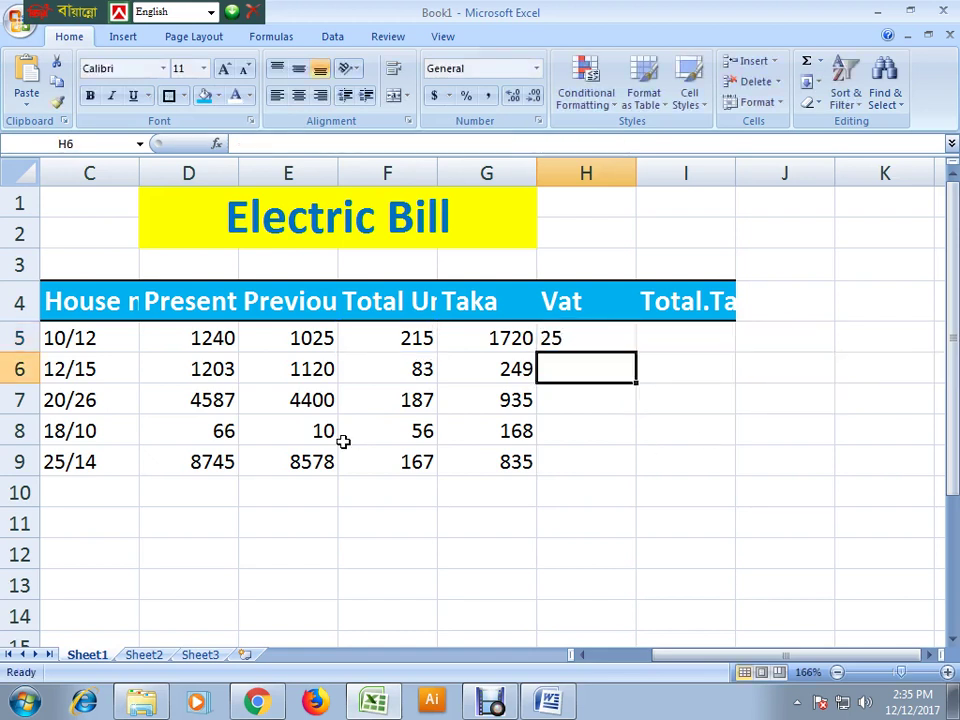
- Check the 201–300 unit VAT rule in Word, then fill H5's formula down to H9
click(560, 342)
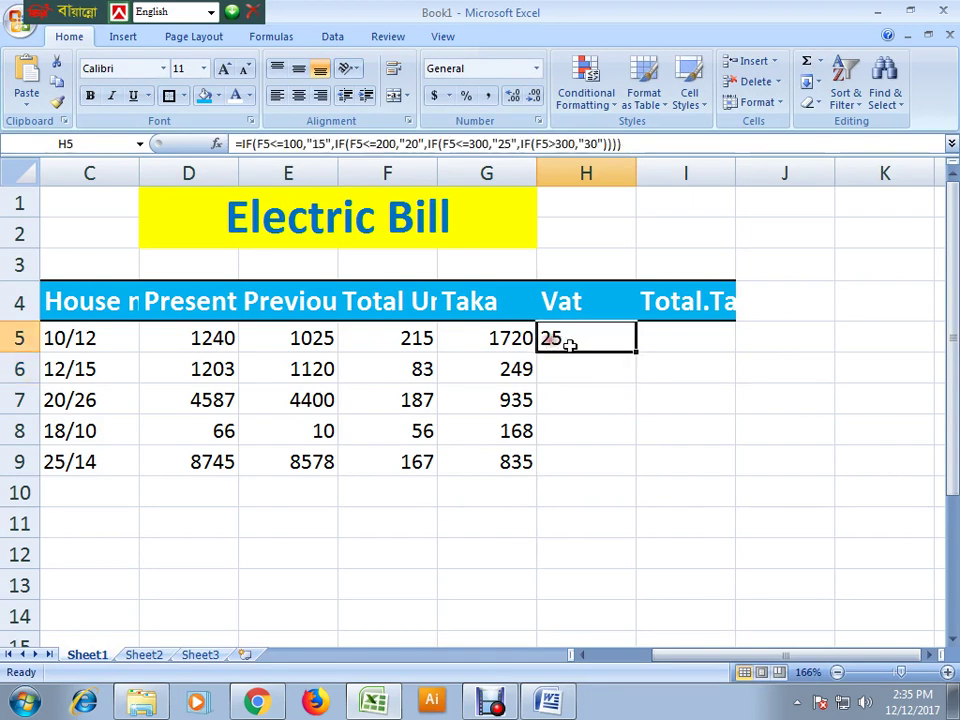
click(540, 697)
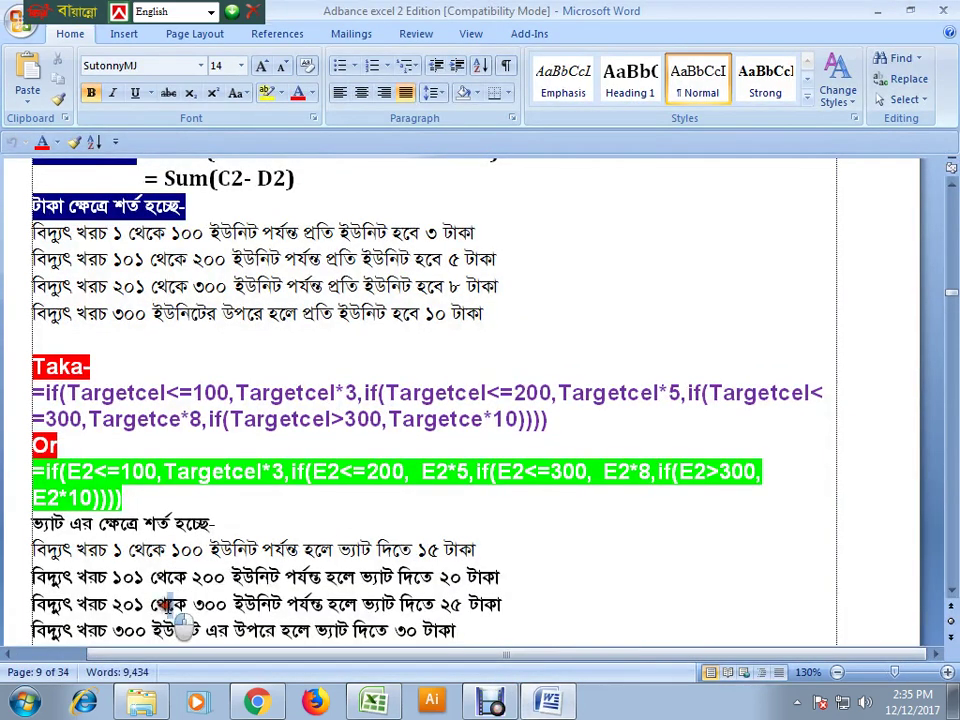
drag(150, 604, 501, 604)
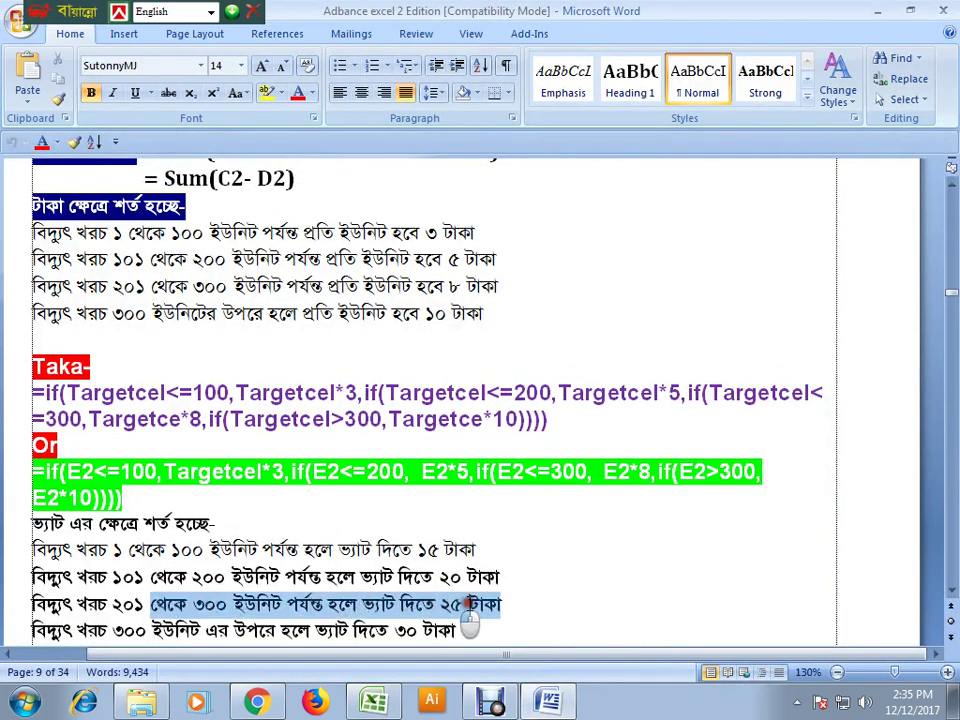
click(550, 697)
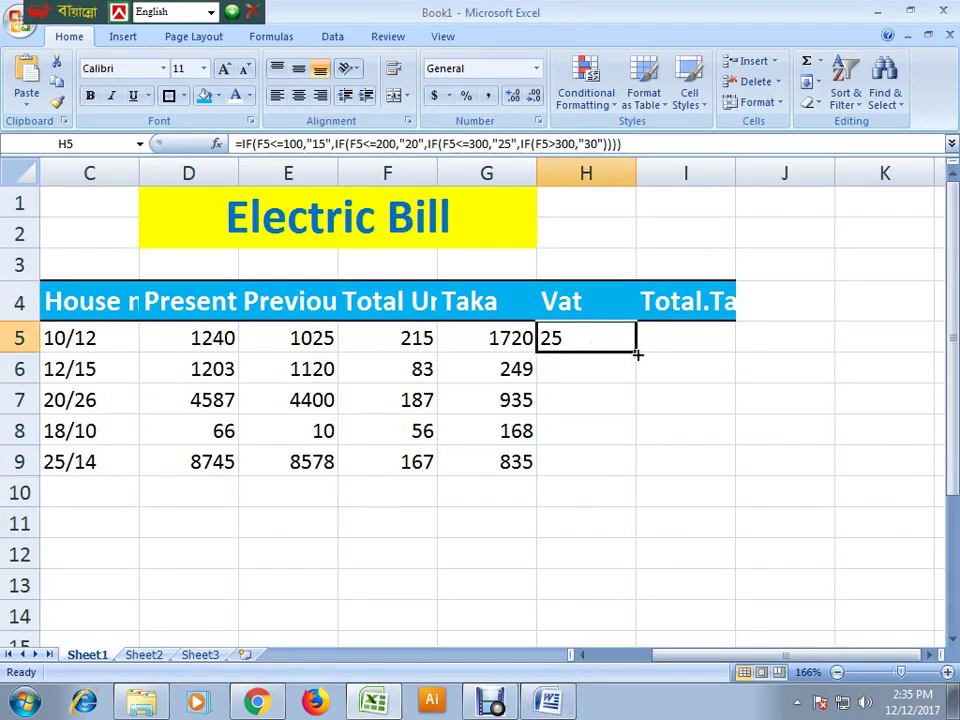
drag(635, 353, 648, 490)
- Verify H8's VAT of 15 against F8's units and the Word rules, then select I5
click(557, 432)
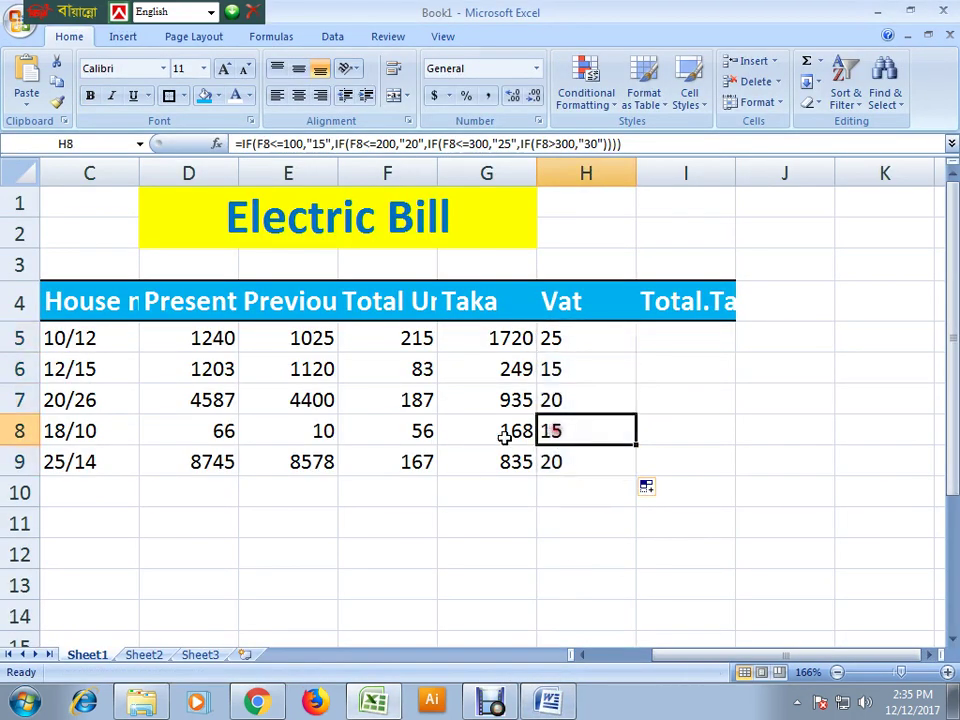
click(425, 432)
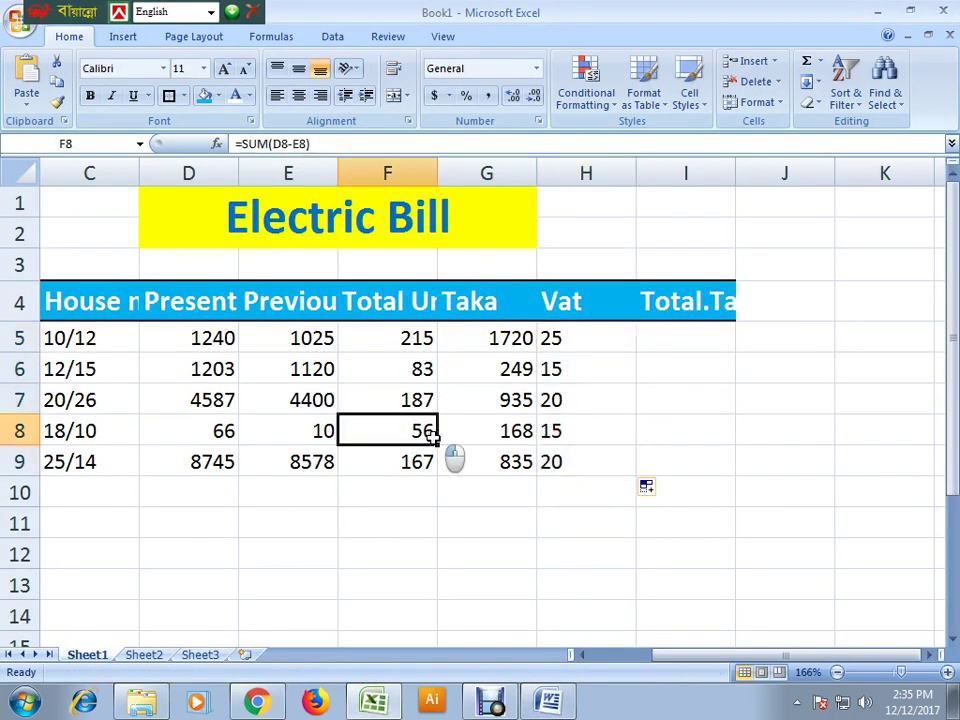
click(550, 700)
drag(475, 550, 388, 550)
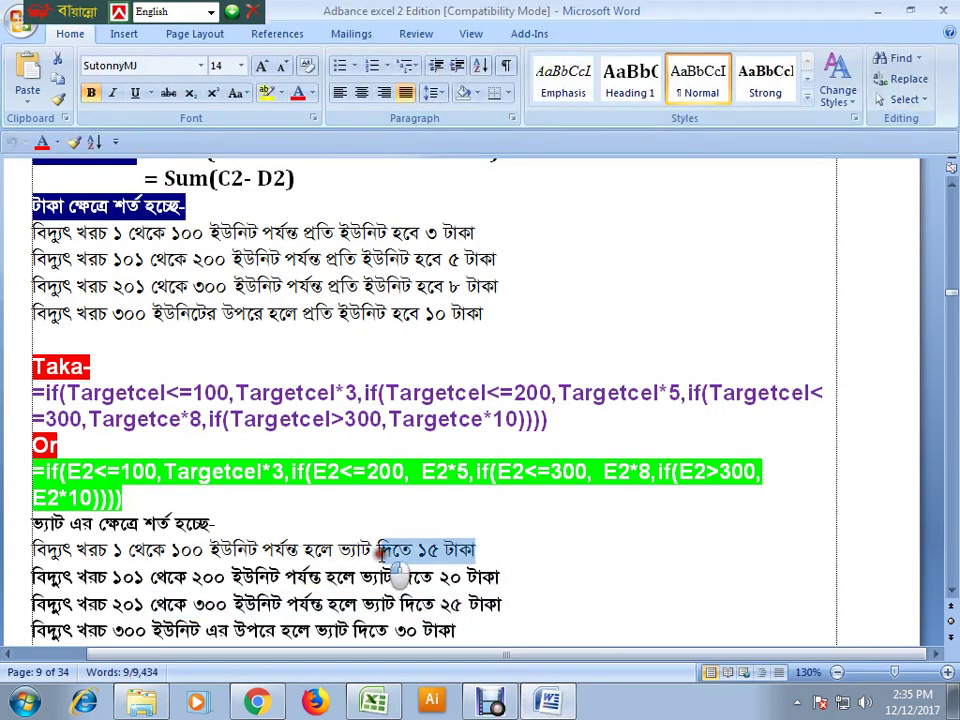
click(550, 700)
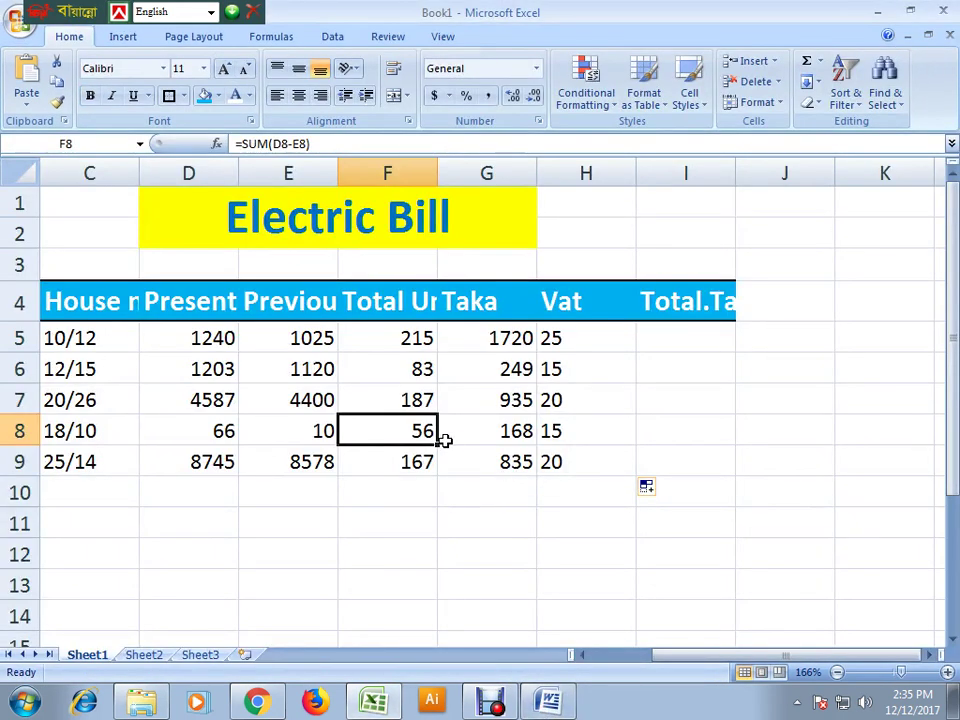
click(553, 430)
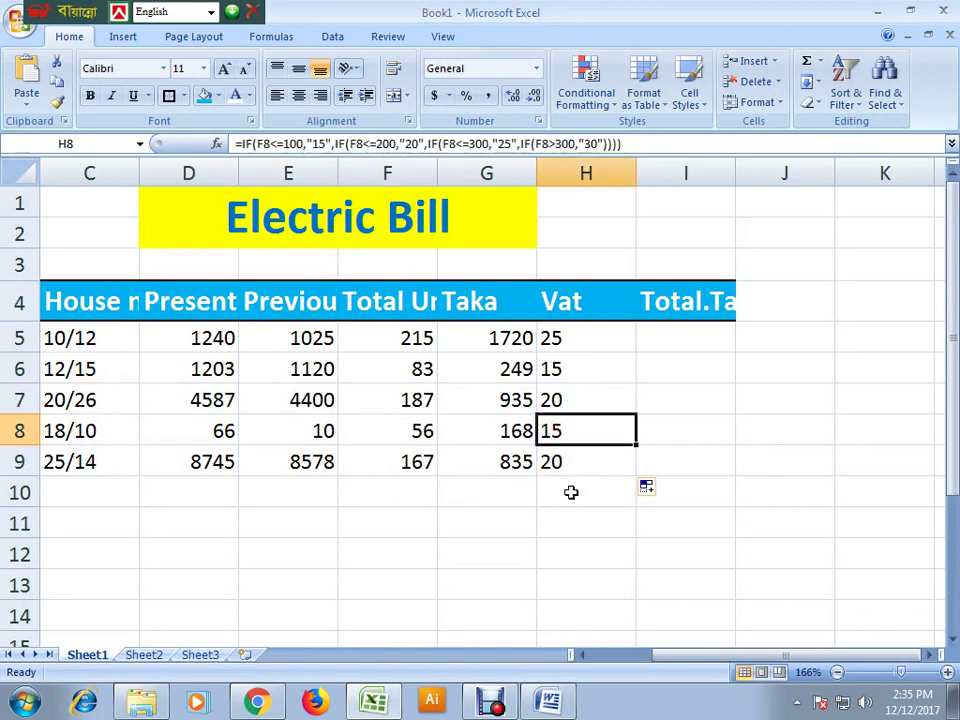
click(681, 337)
click(558, 338)
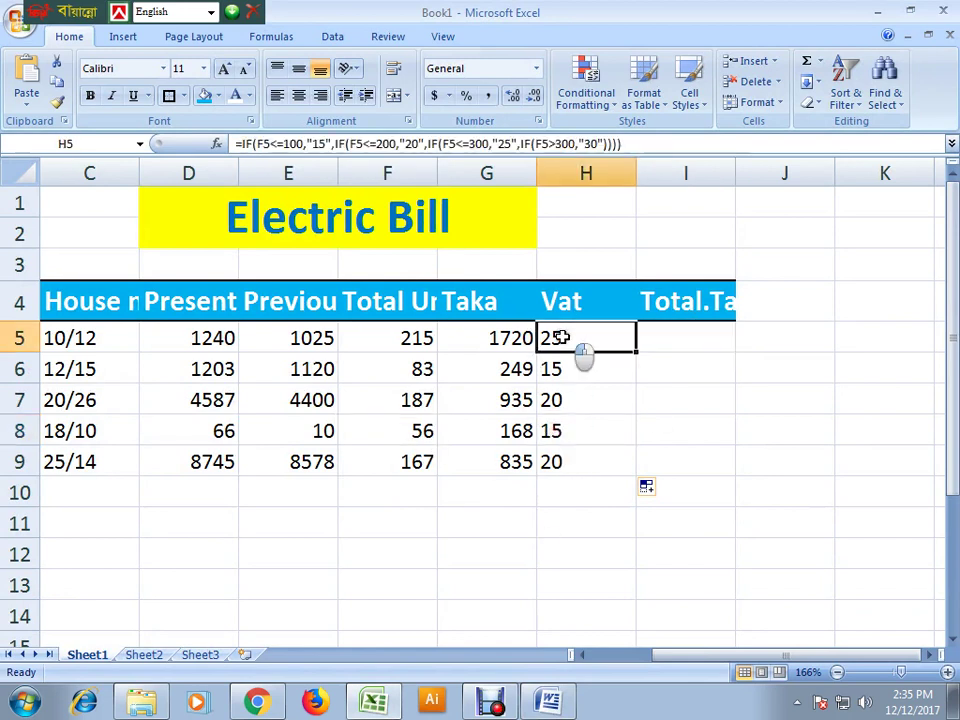
click(497, 337)
click(680, 341)
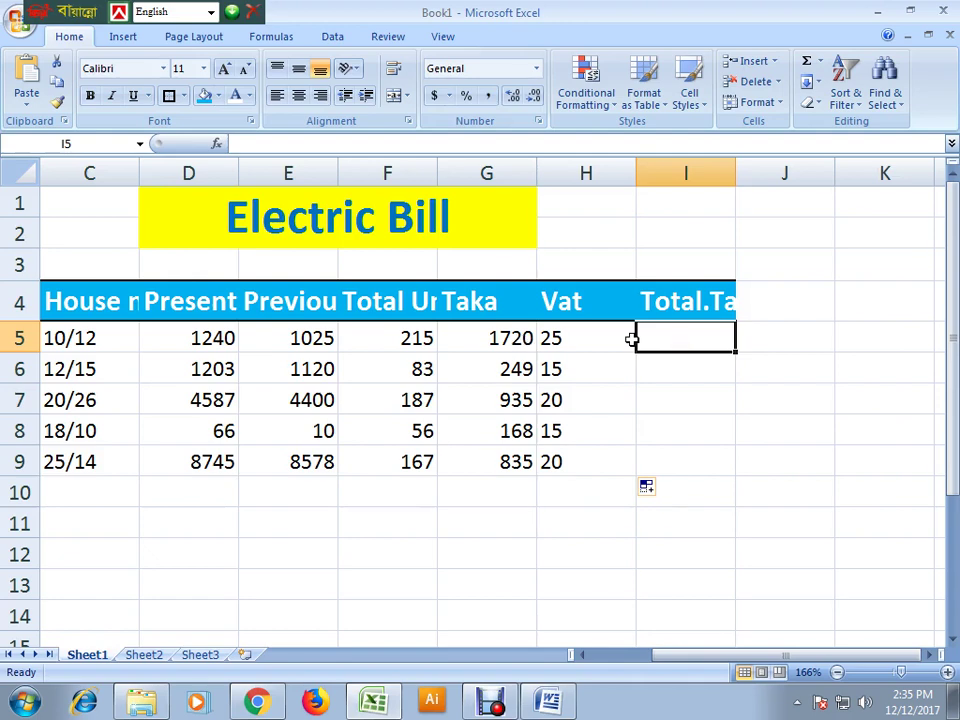
- Enter =SUM(G5+H5) in I5 to total Taka and VAT, giving 1745
text(=sum)
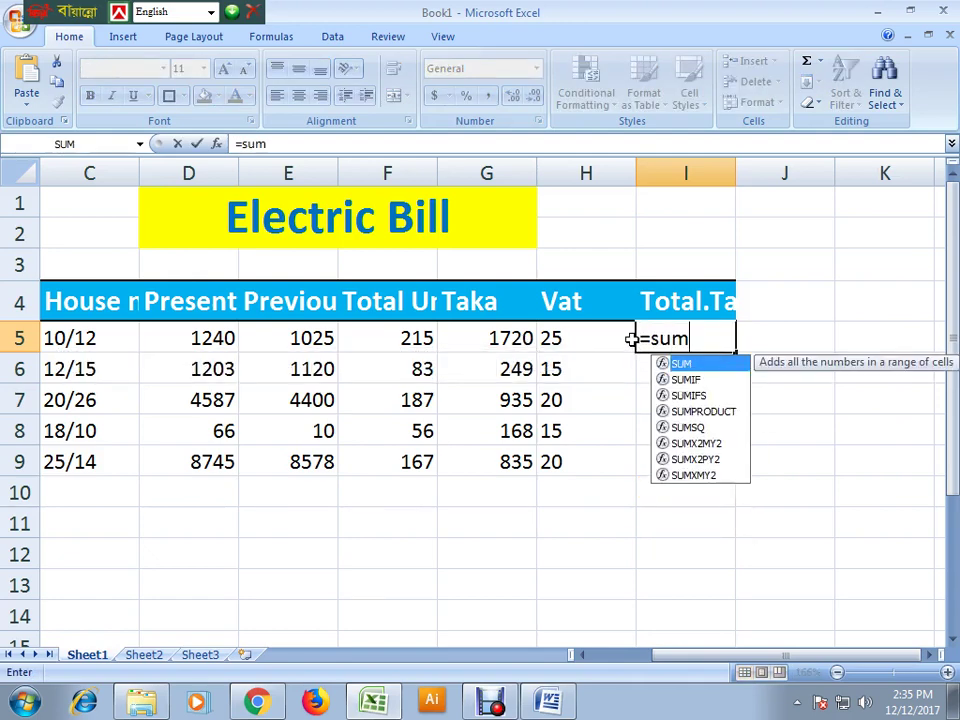
text(()
click(502, 341)
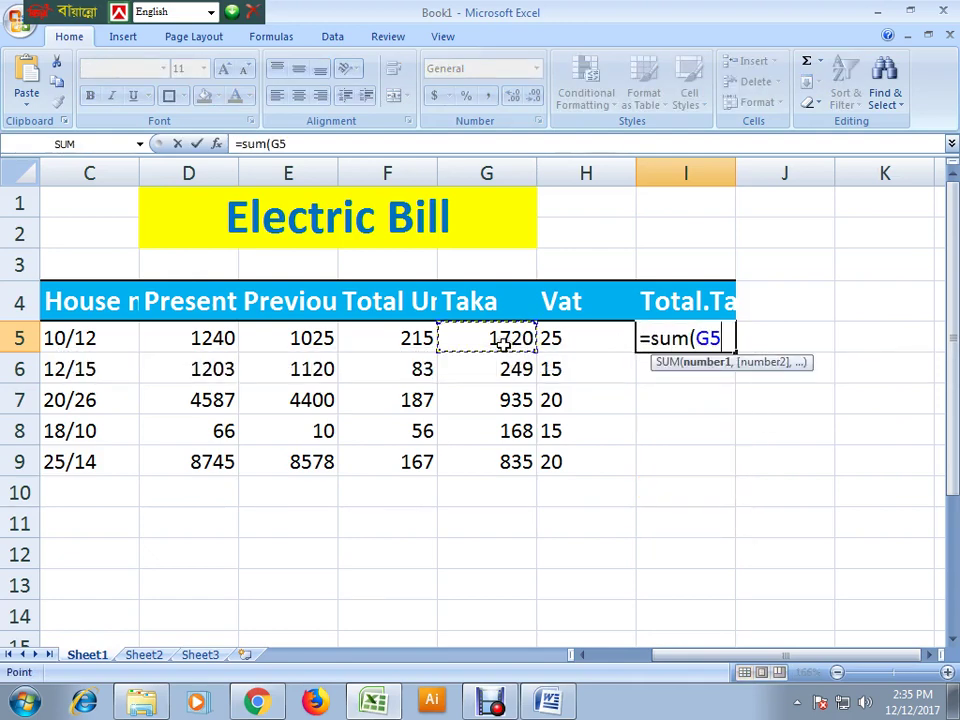
text(+)
click(573, 332)
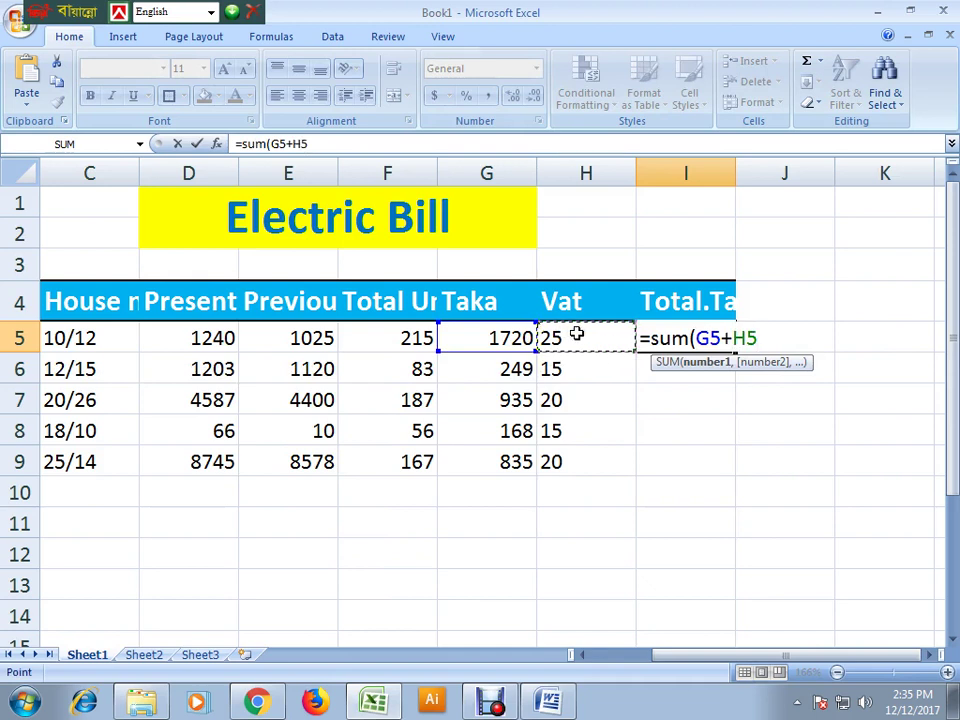
text())
key(Return)
- Fill the total formula down to I9, giving 264, 955, 183 and 855
click(692, 331)
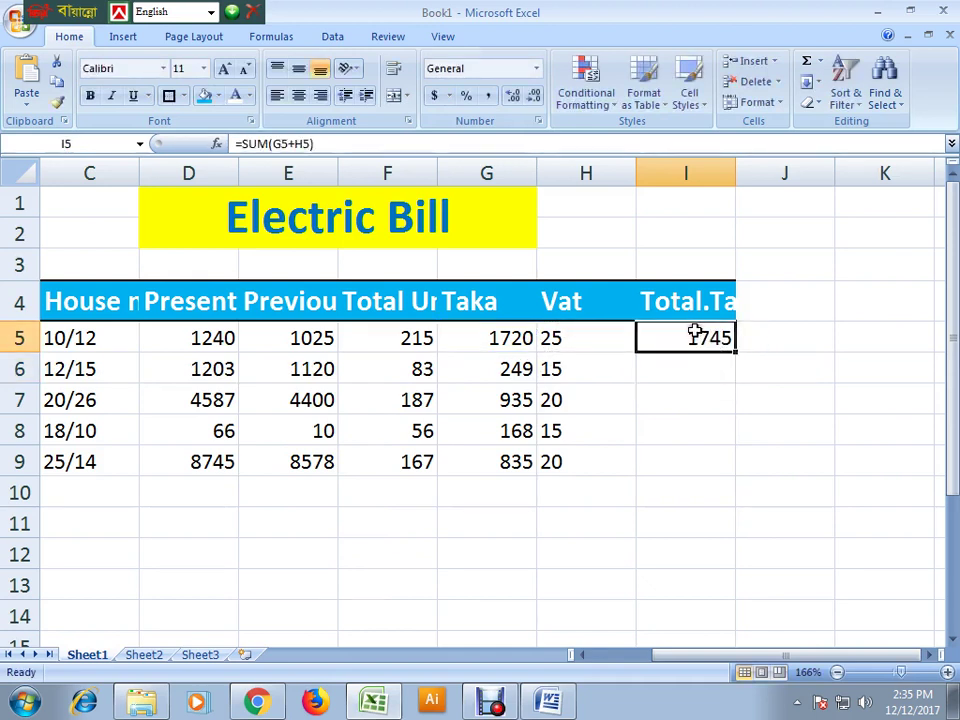
drag(736, 353, 742, 478)
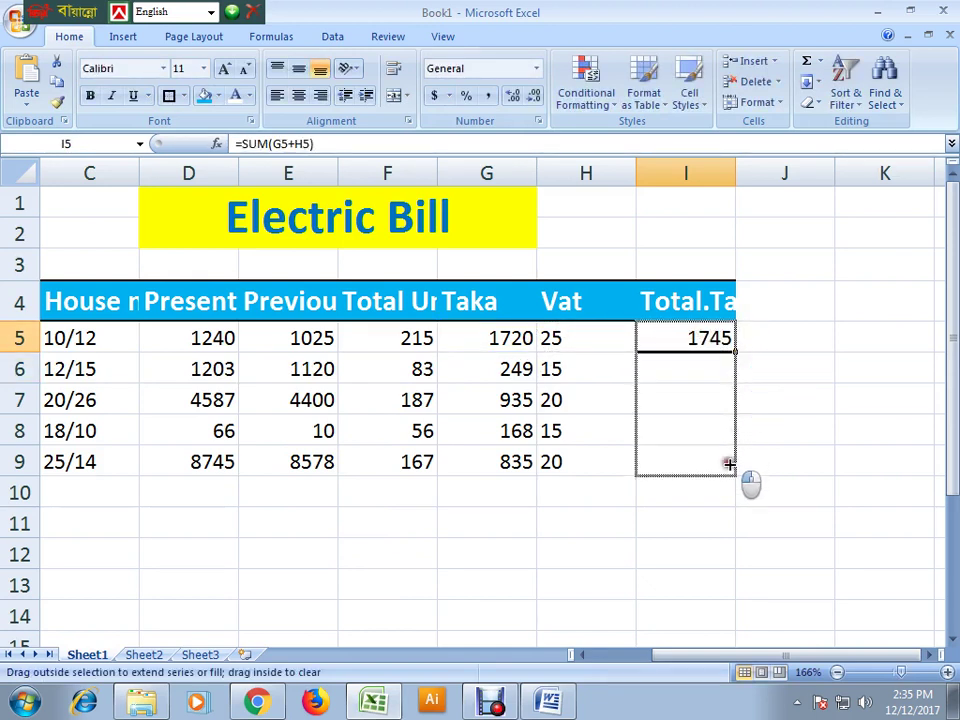
click(665, 514)
mouse_move(775, 655)
mouse_down()
mouse_move(700, 665)
mouse_move(818, 650)
mouse_up()
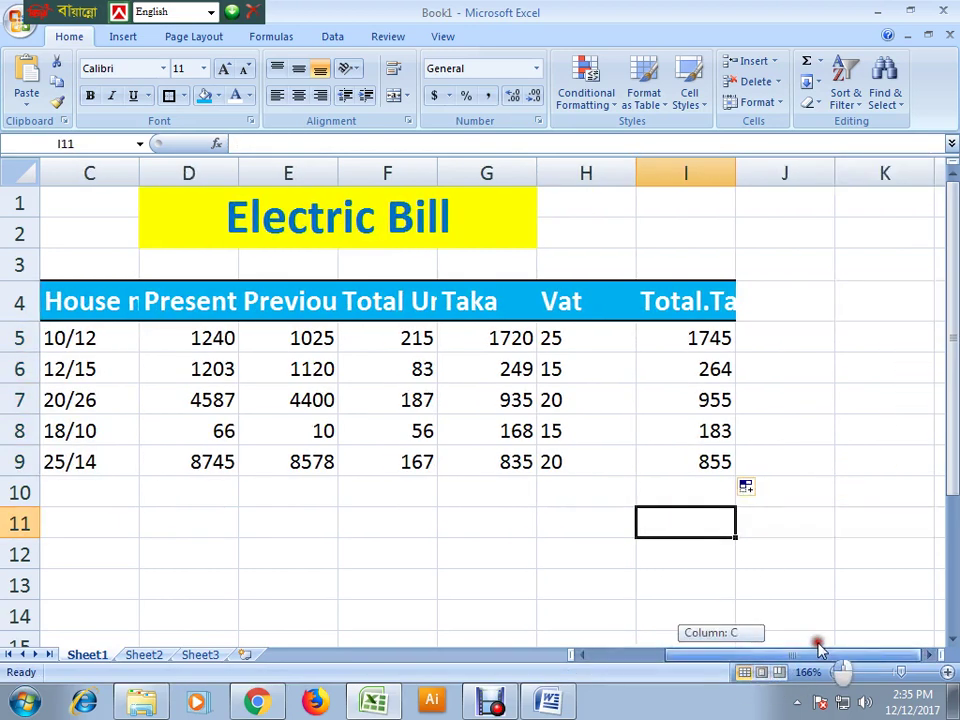